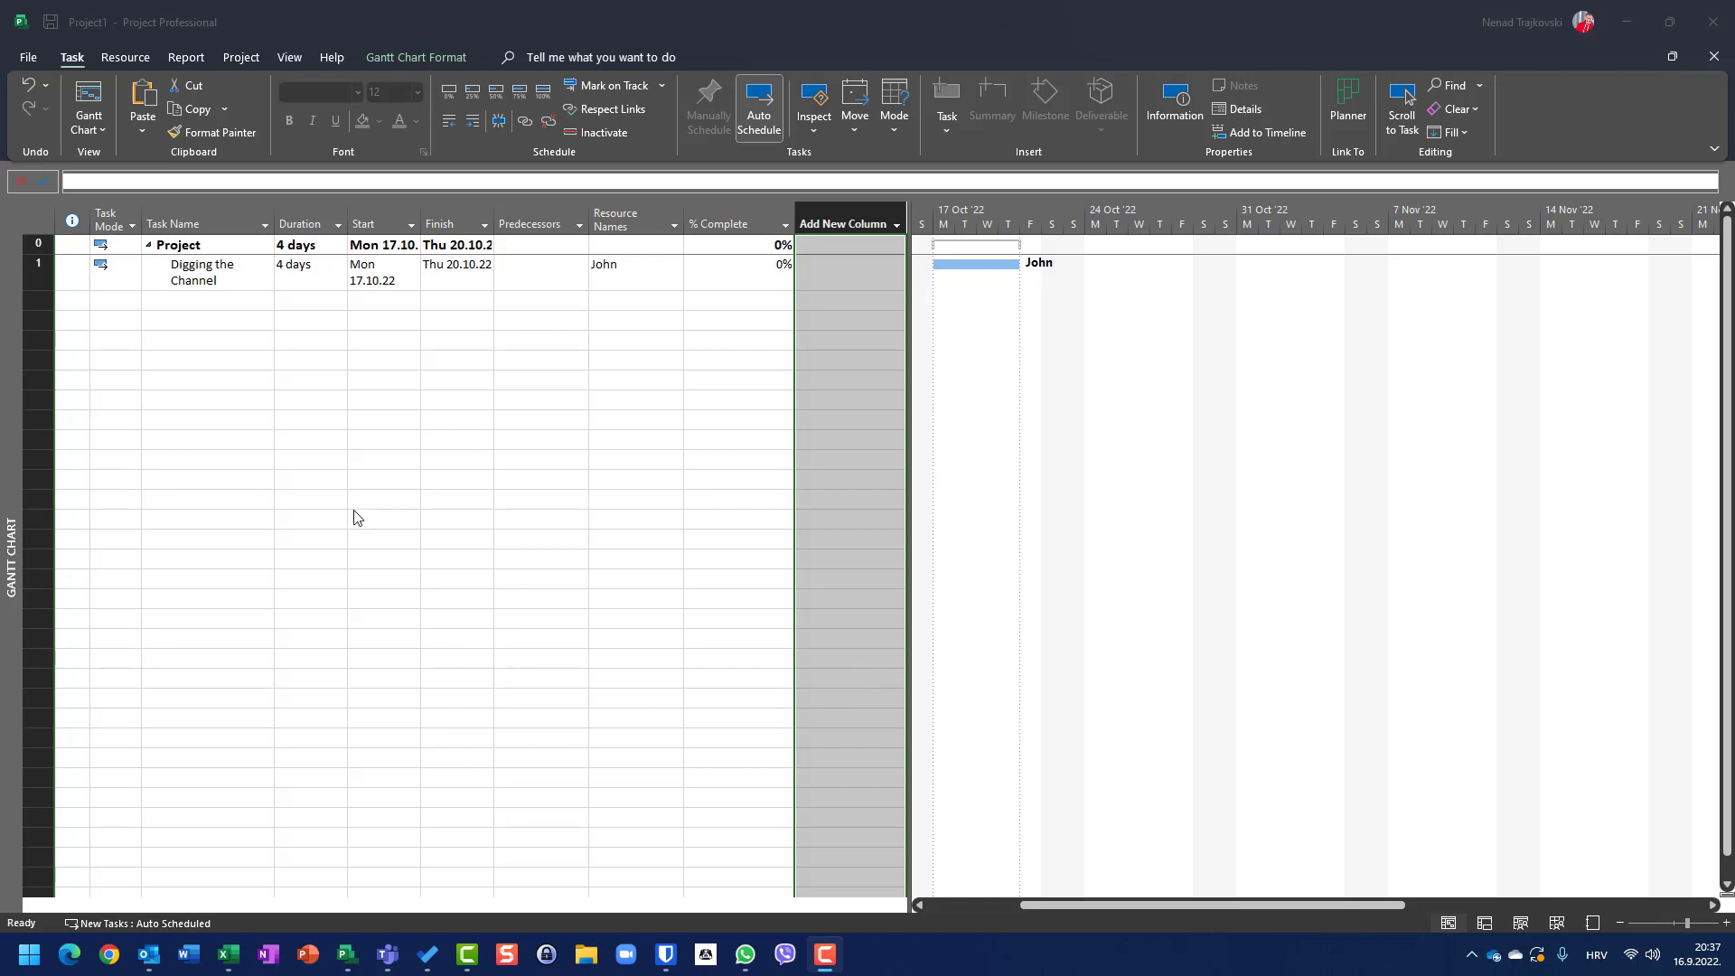
# Insert a Work column before % Complete, showing 32 hrs for Digging the Channel
pyautogui.click(226, 280)
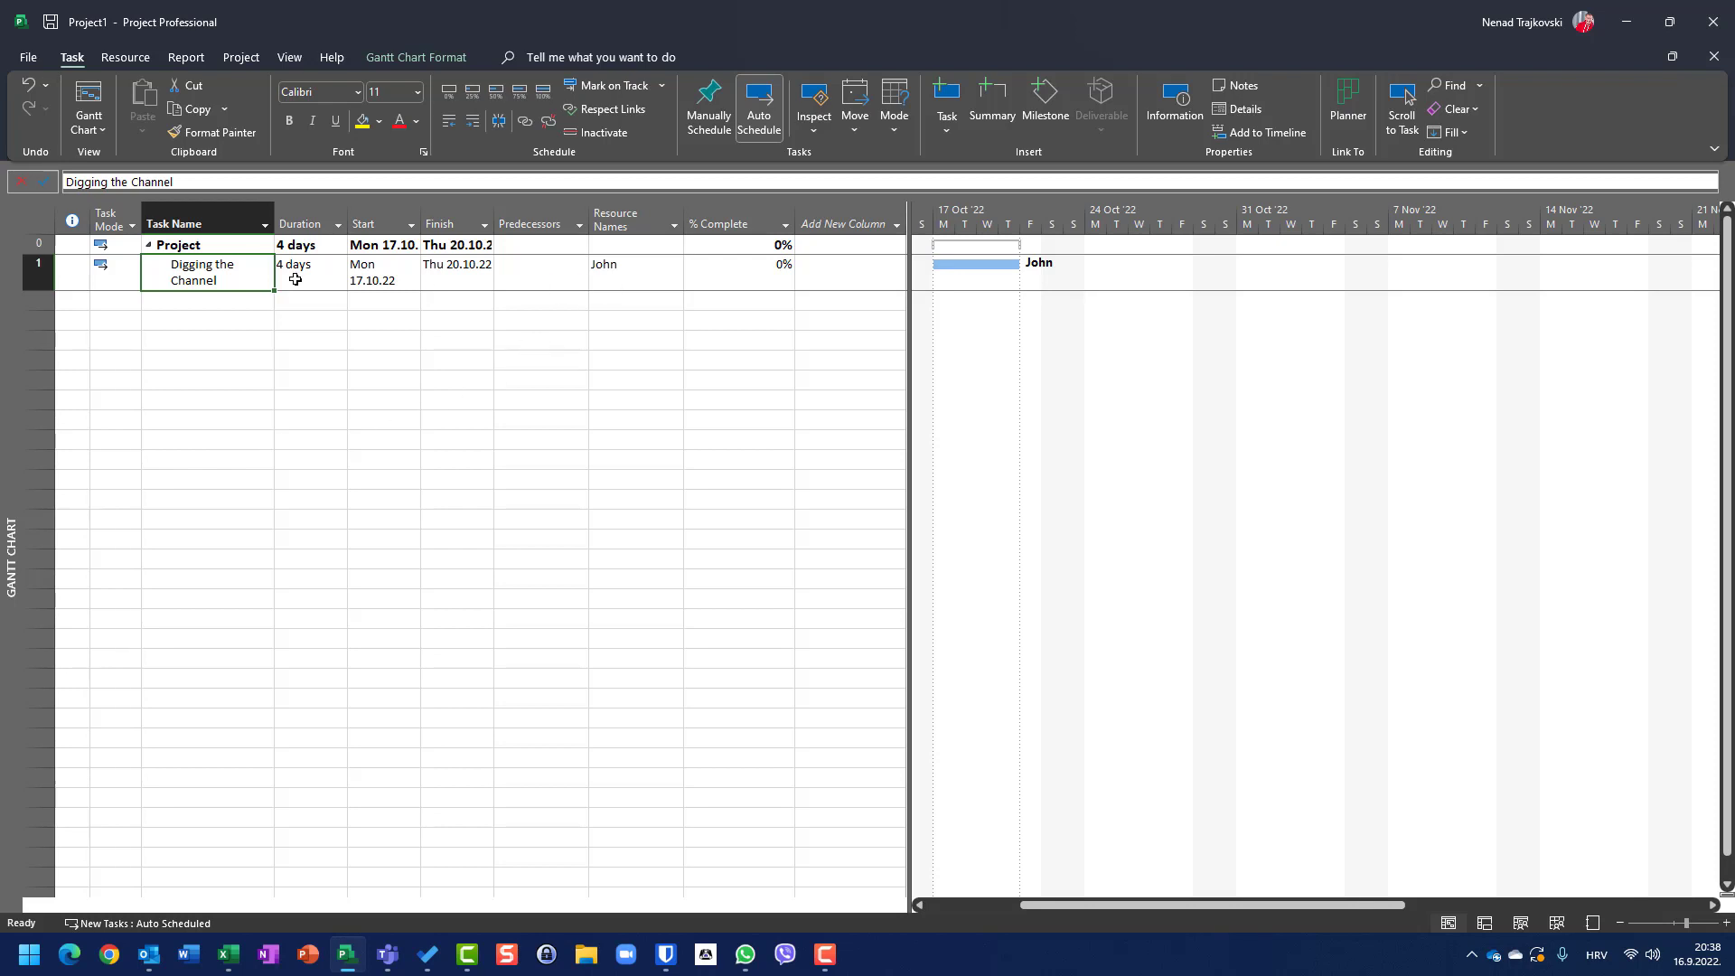
pyautogui.rightClick(757, 218)
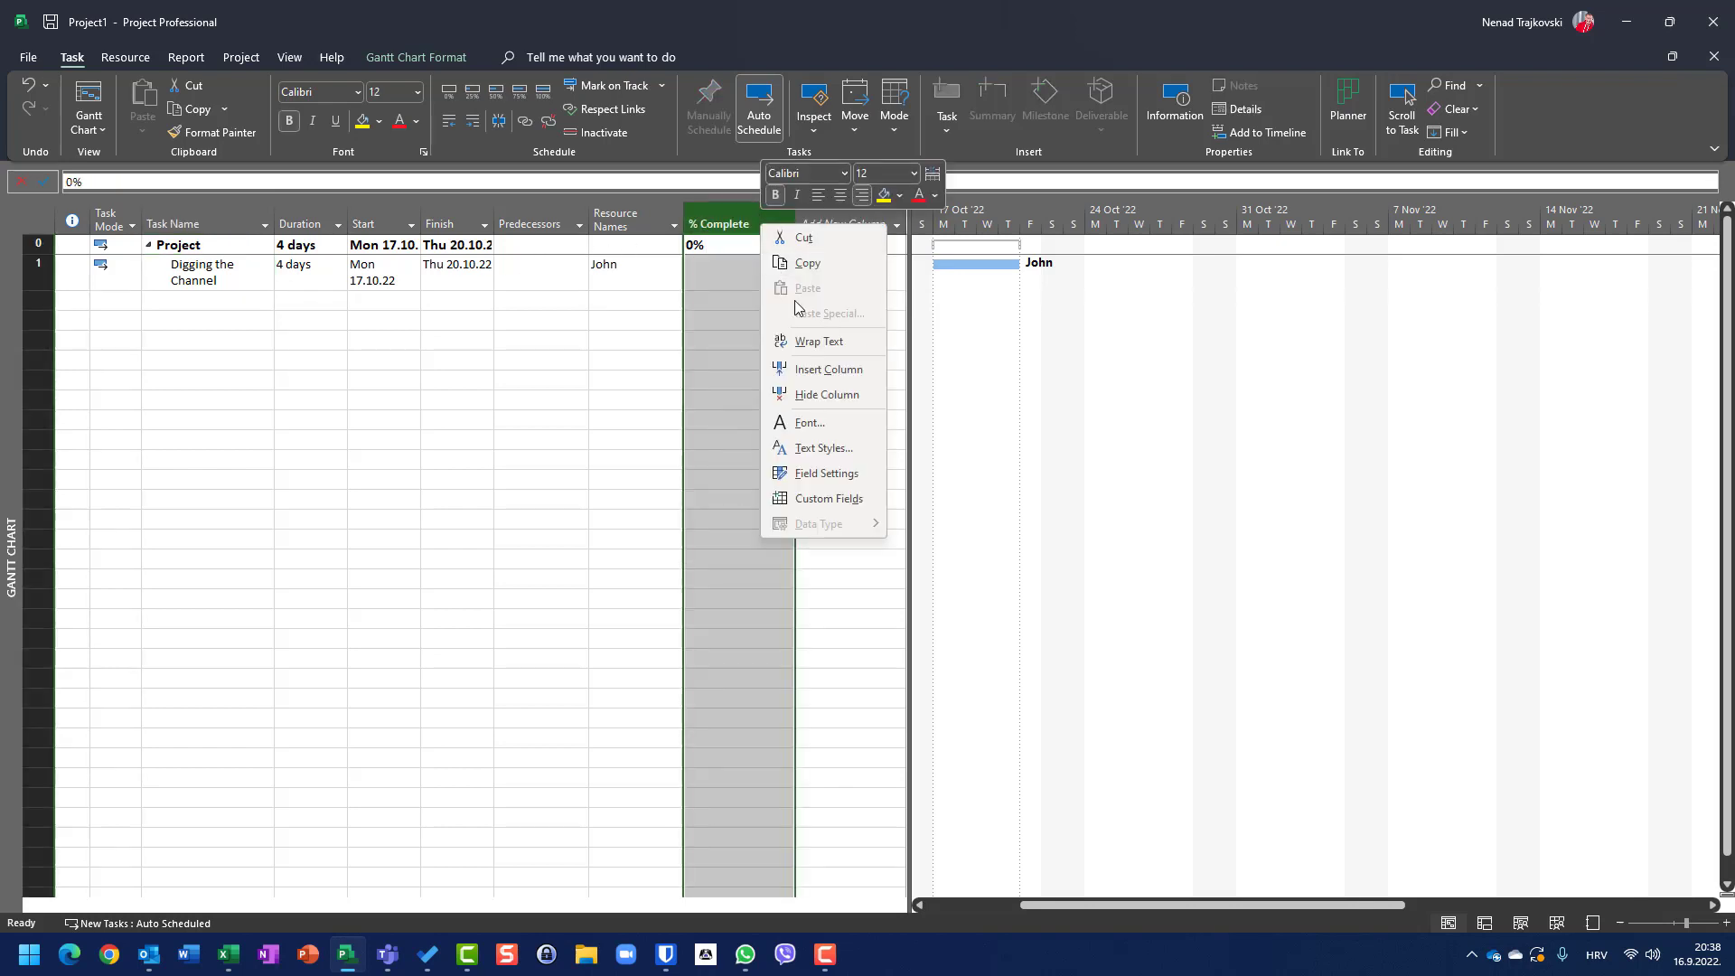
pyautogui.click(820, 369)
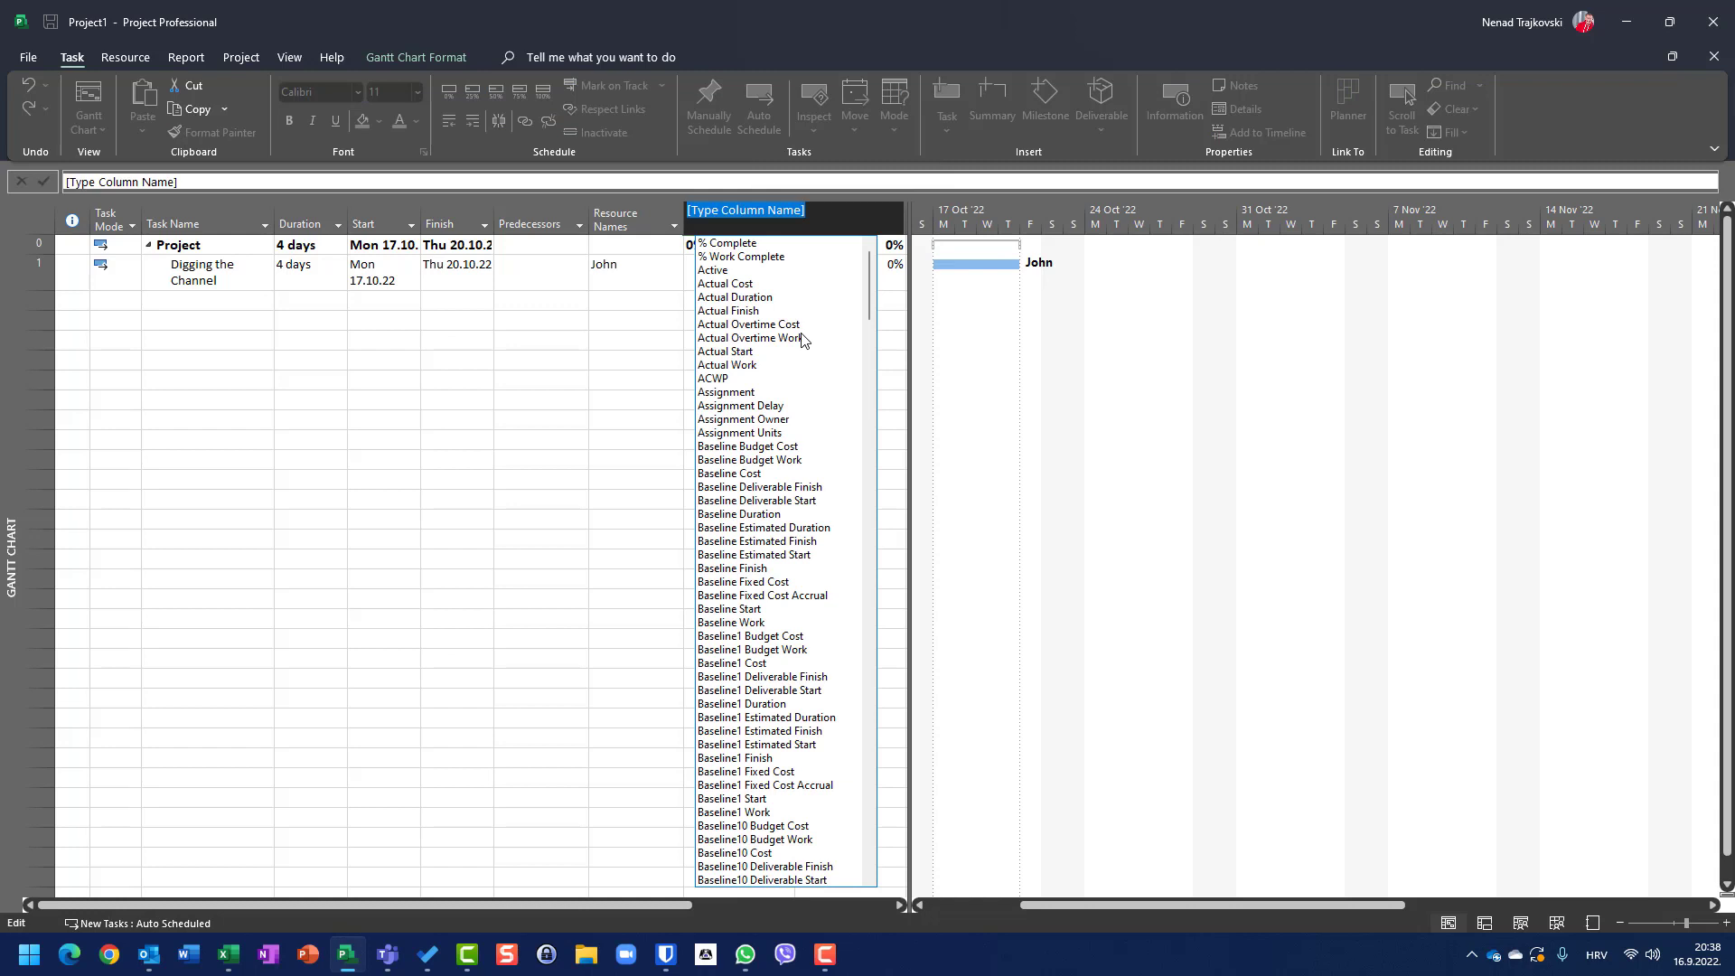
pyautogui.write('work')
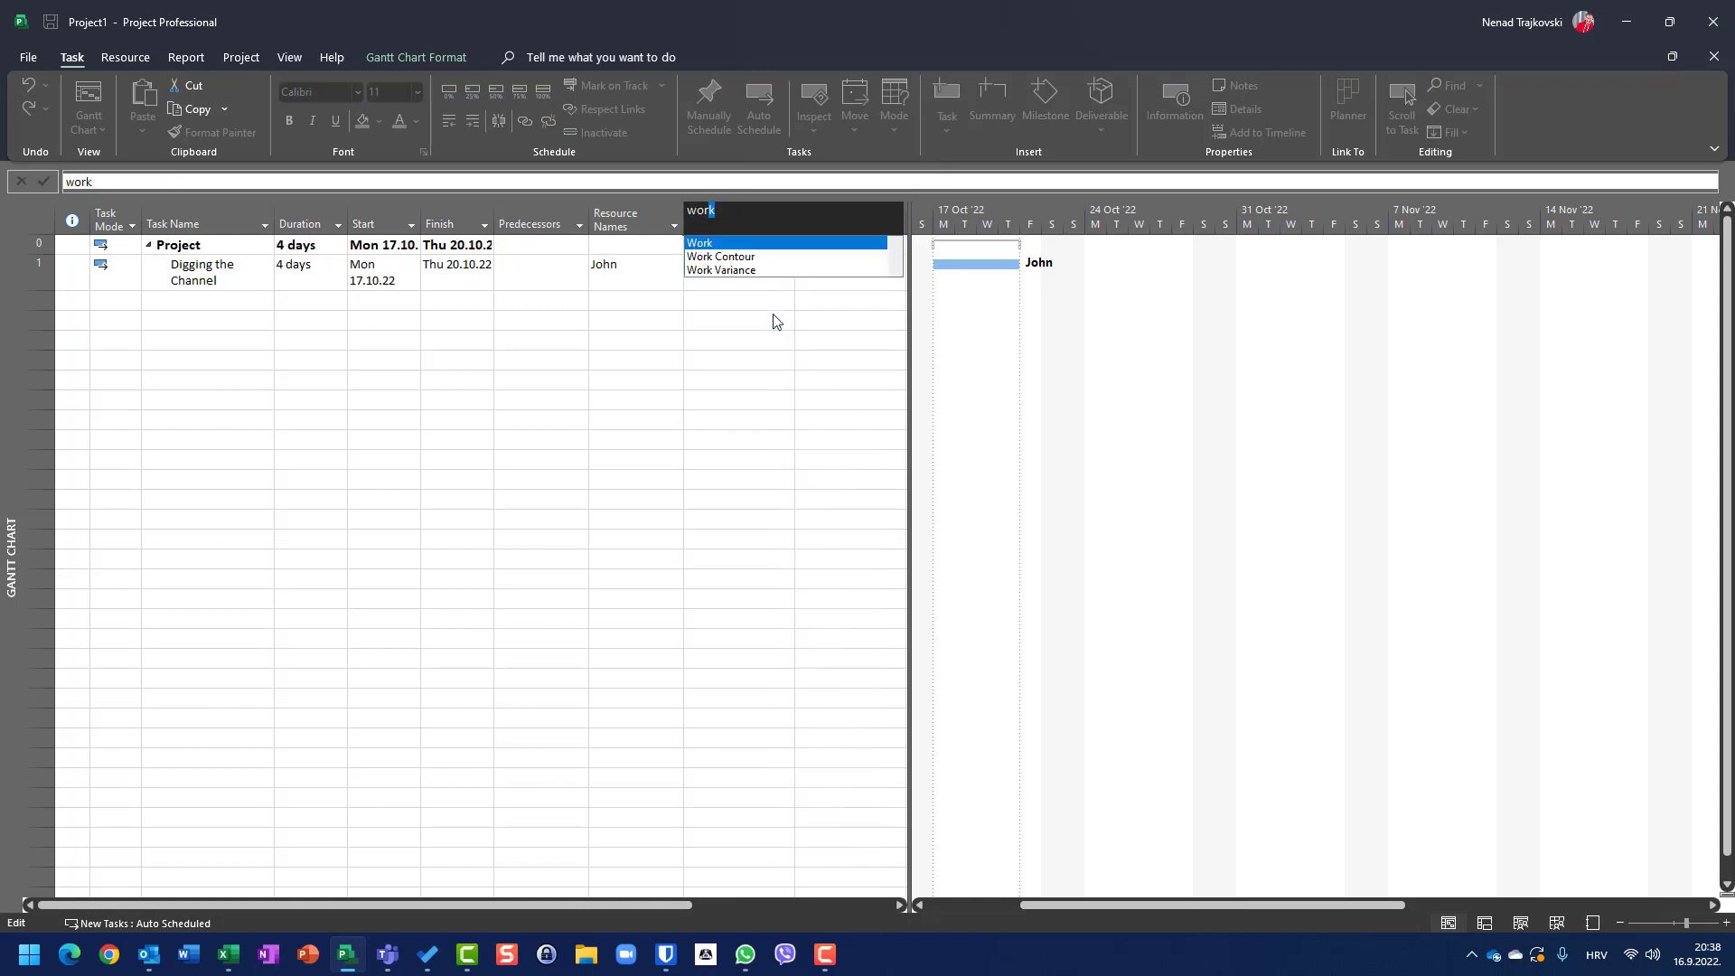
pyautogui.press('Return')
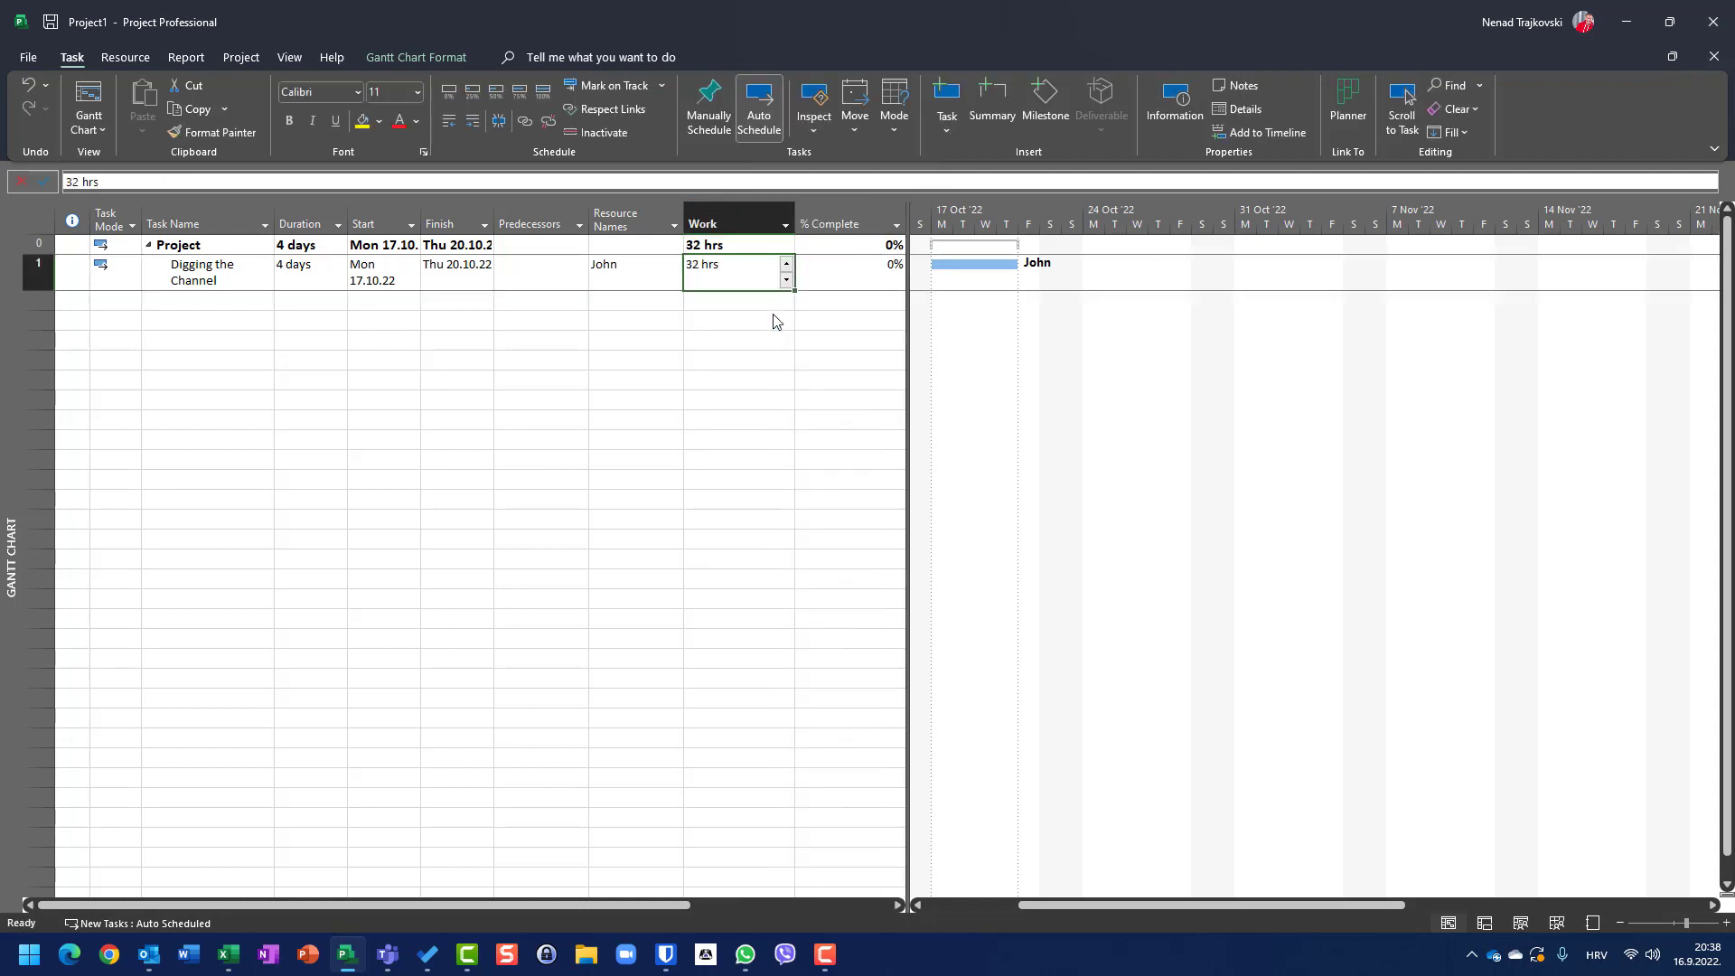
# Mark Digging the Channel 50% complete and insert an Actual Work column showing 16 hrs
pyautogui.click(488, 105)
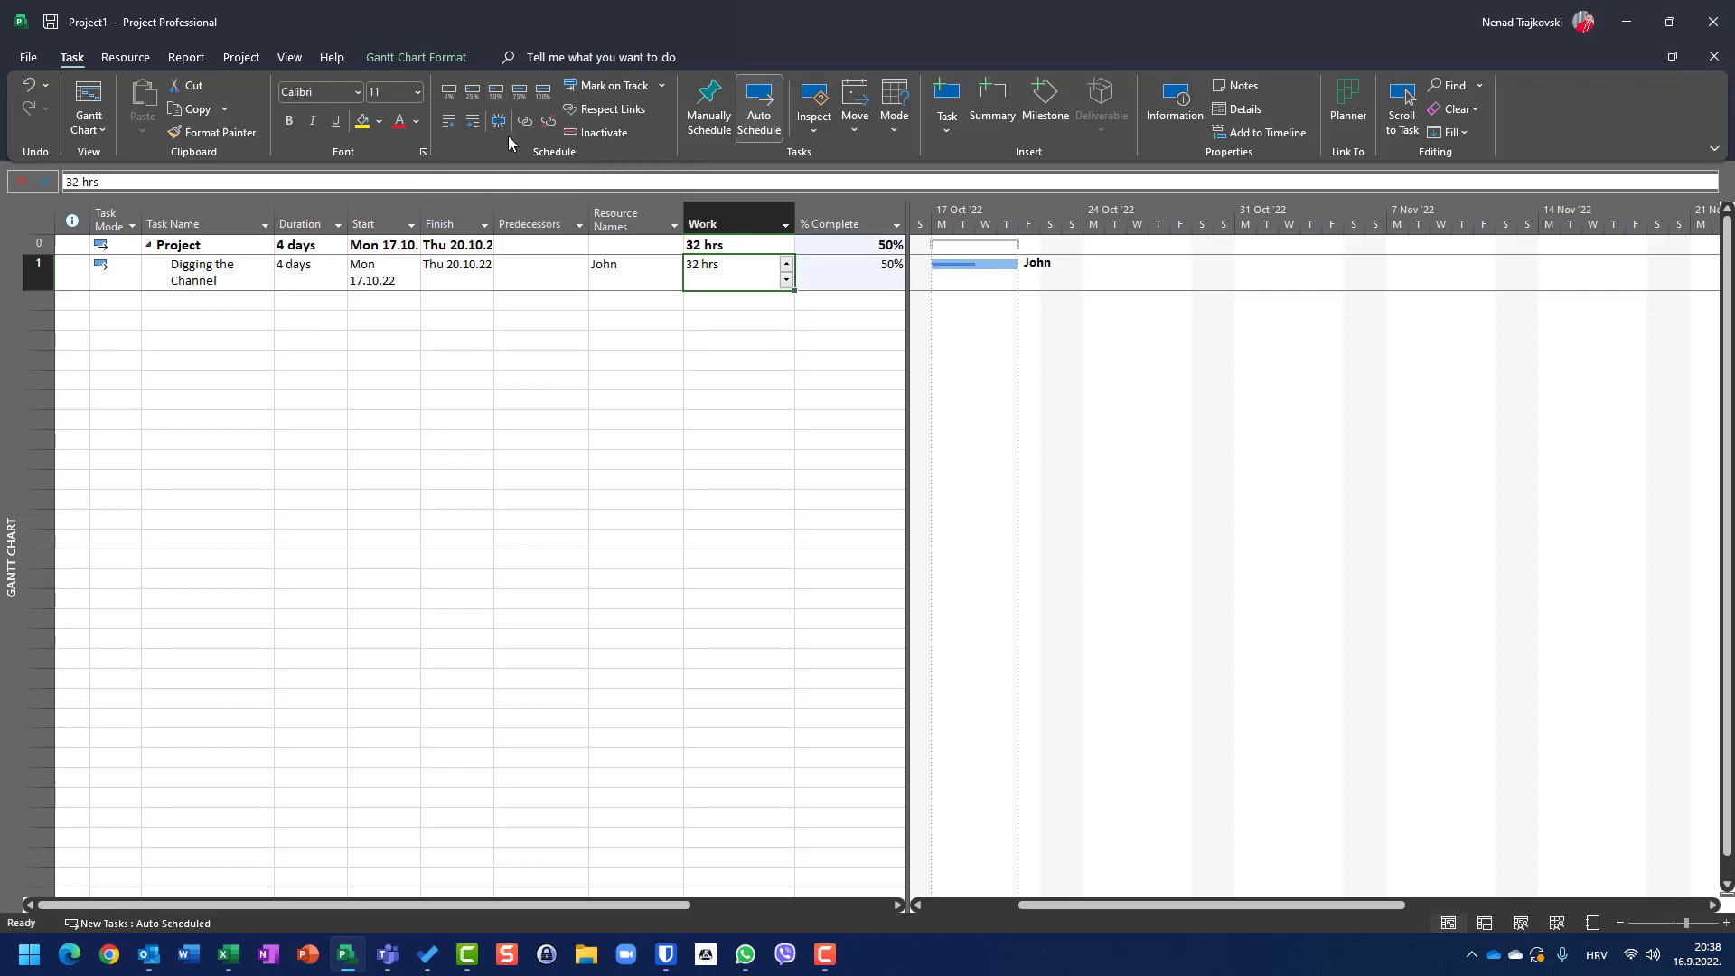
pyautogui.rightClick(836, 214)
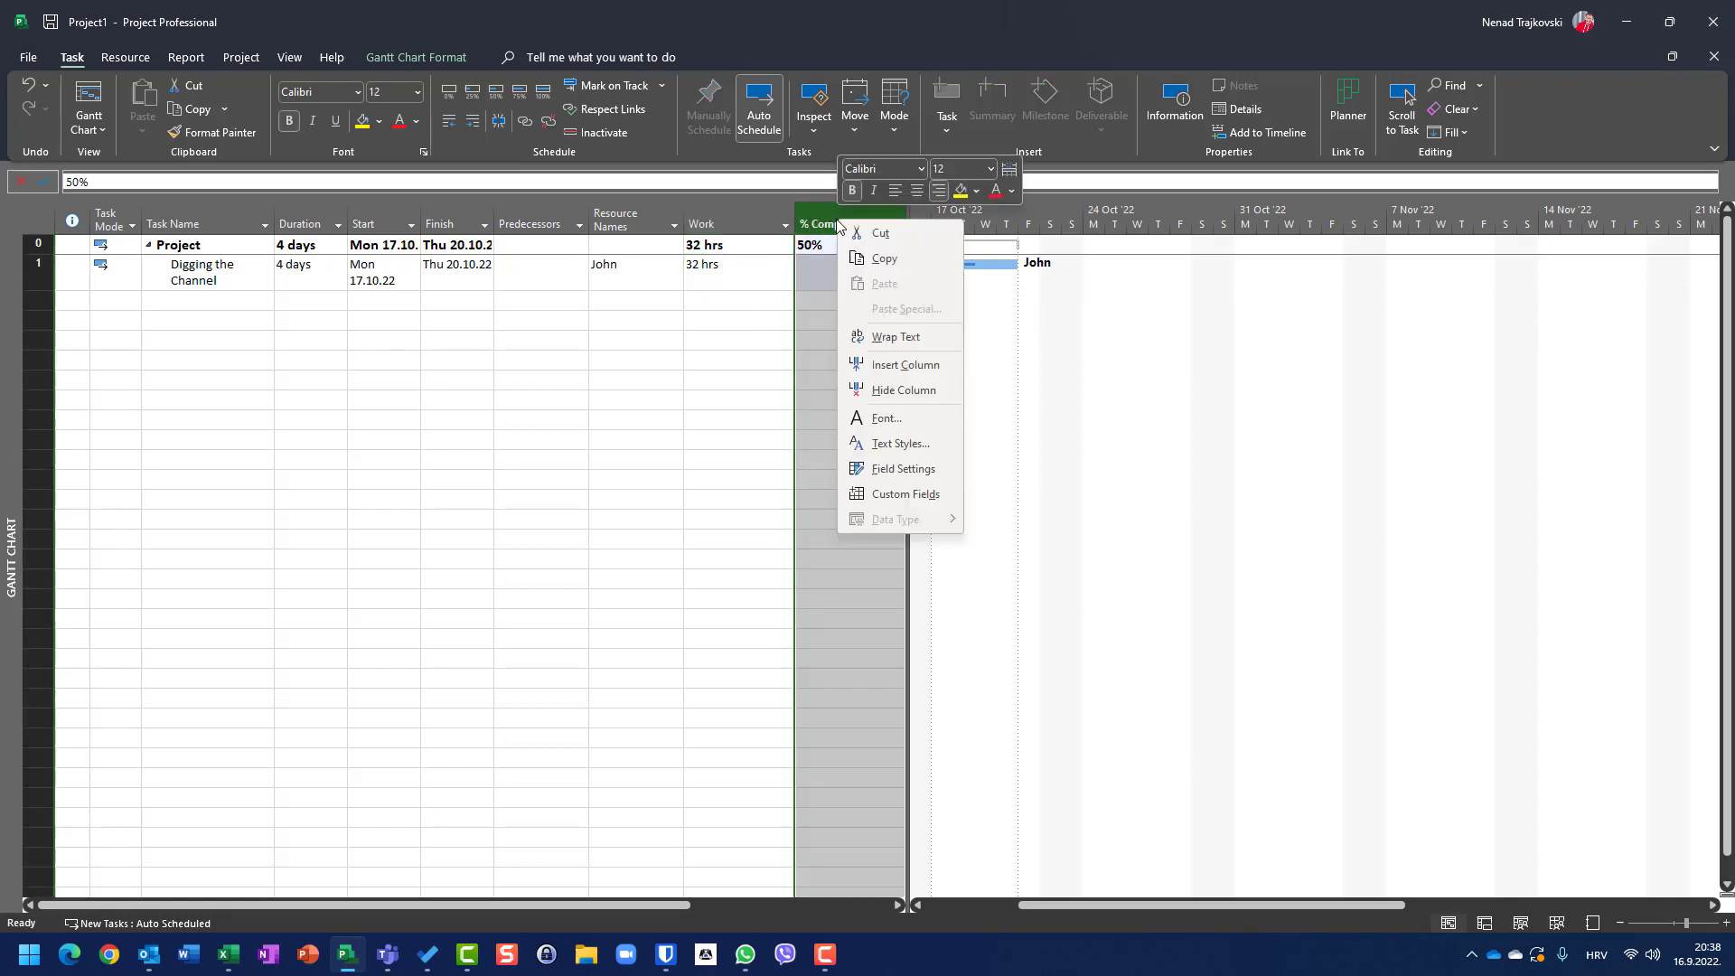
pyautogui.click(903, 366)
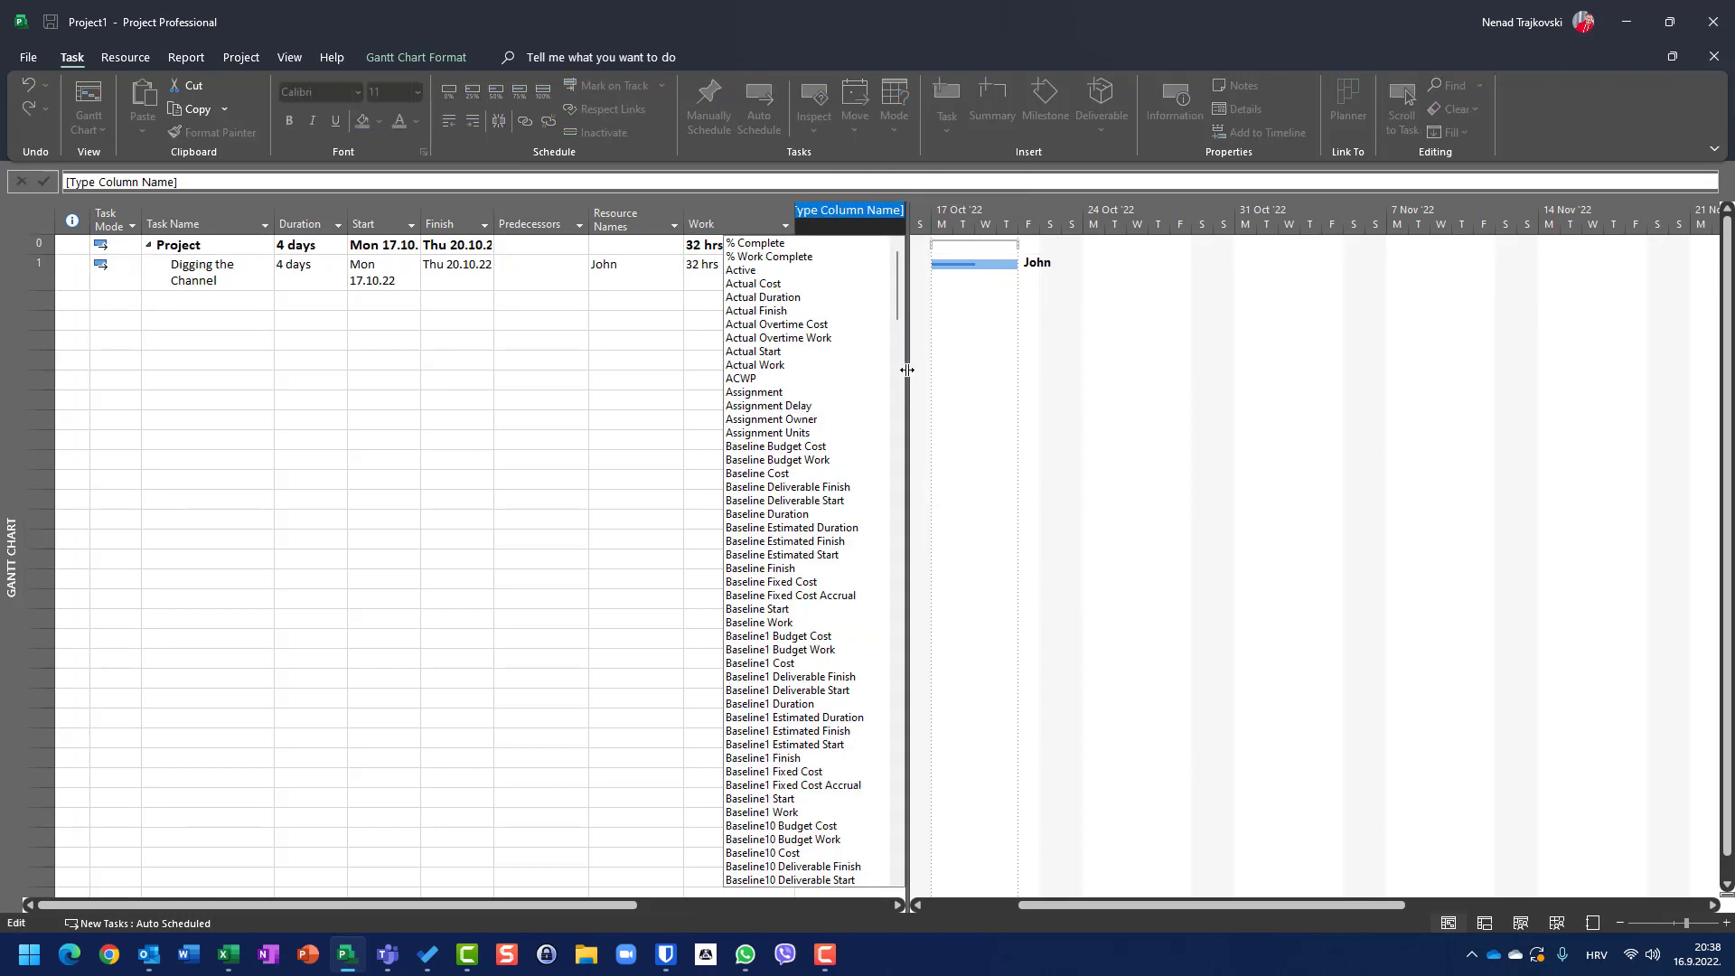
pyautogui.write('active')
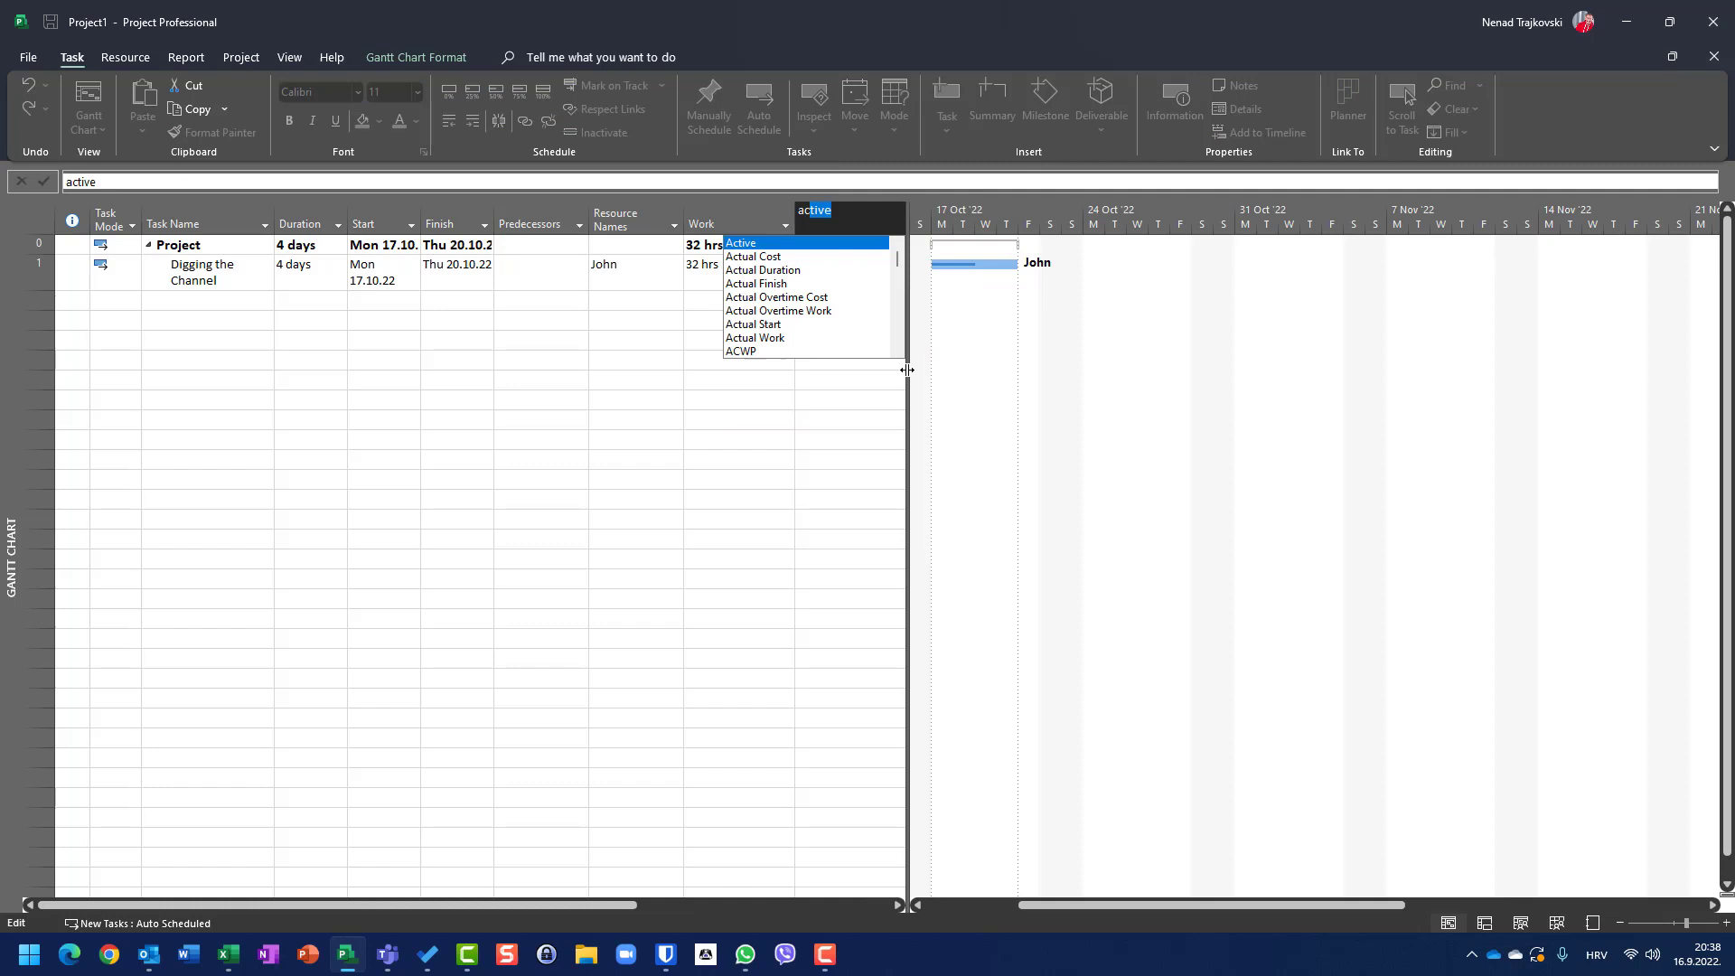
pyautogui.press('Down')
pyautogui.press('Down')
pyautogui.press('Down')
pyautogui.press('Down')
pyautogui.press('Down')
pyautogui.press('Down')
pyautogui.press('Down')
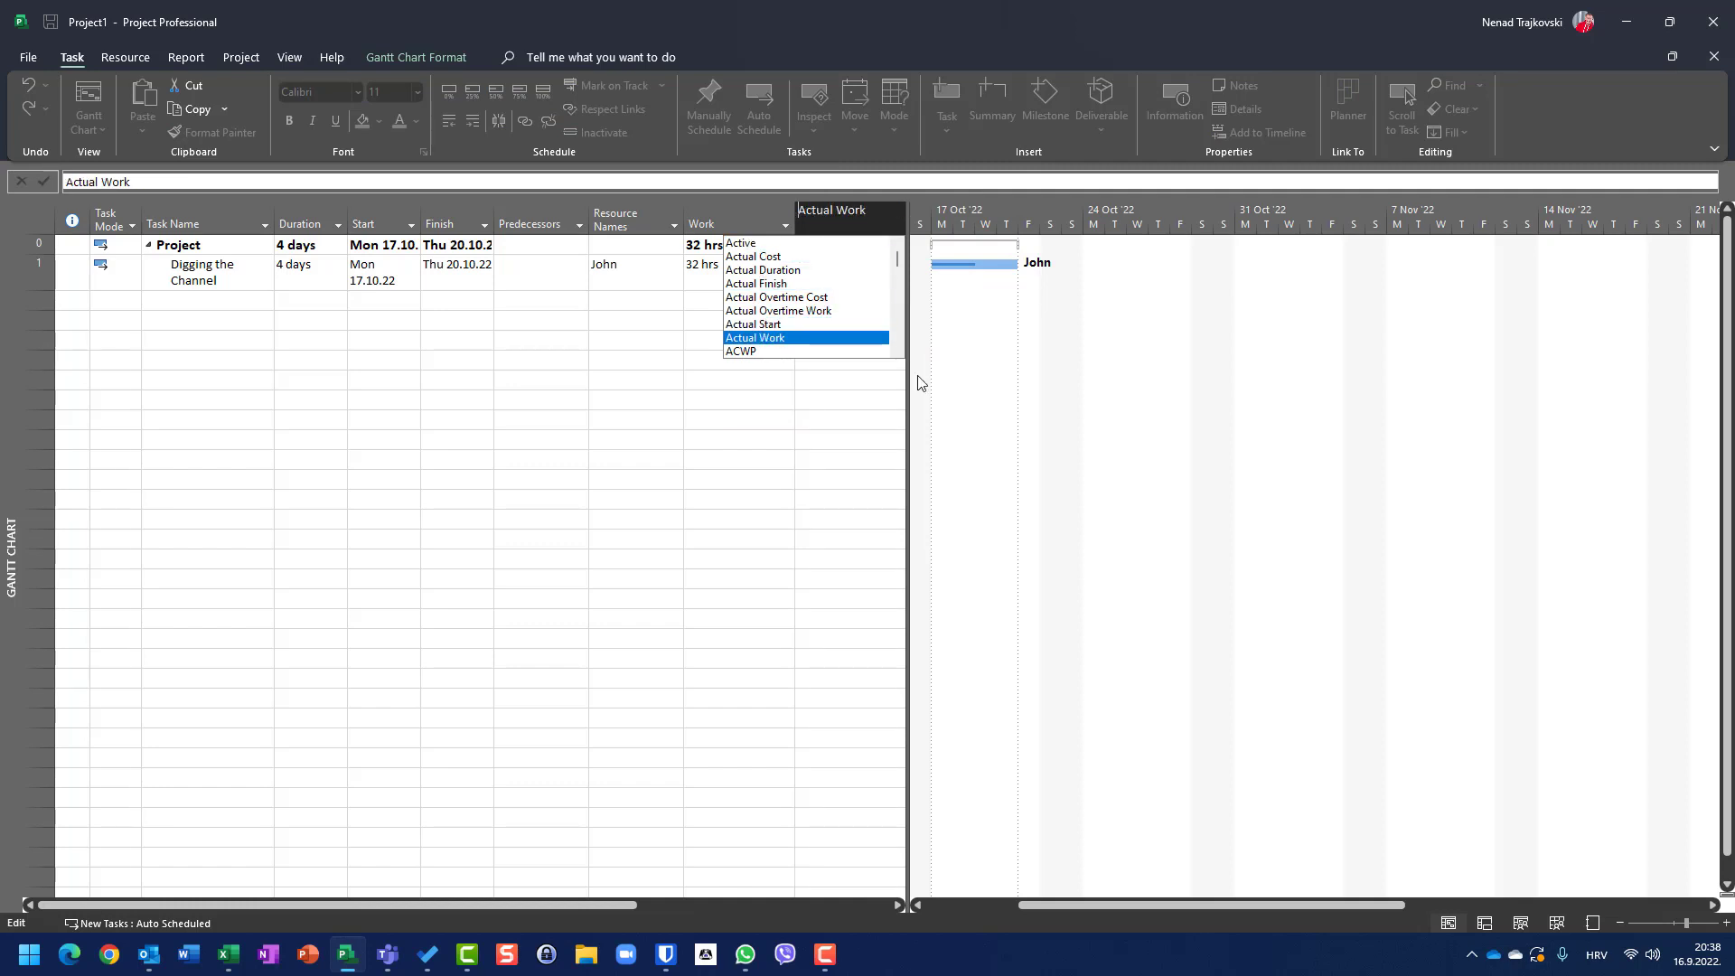
pyautogui.press('Return')
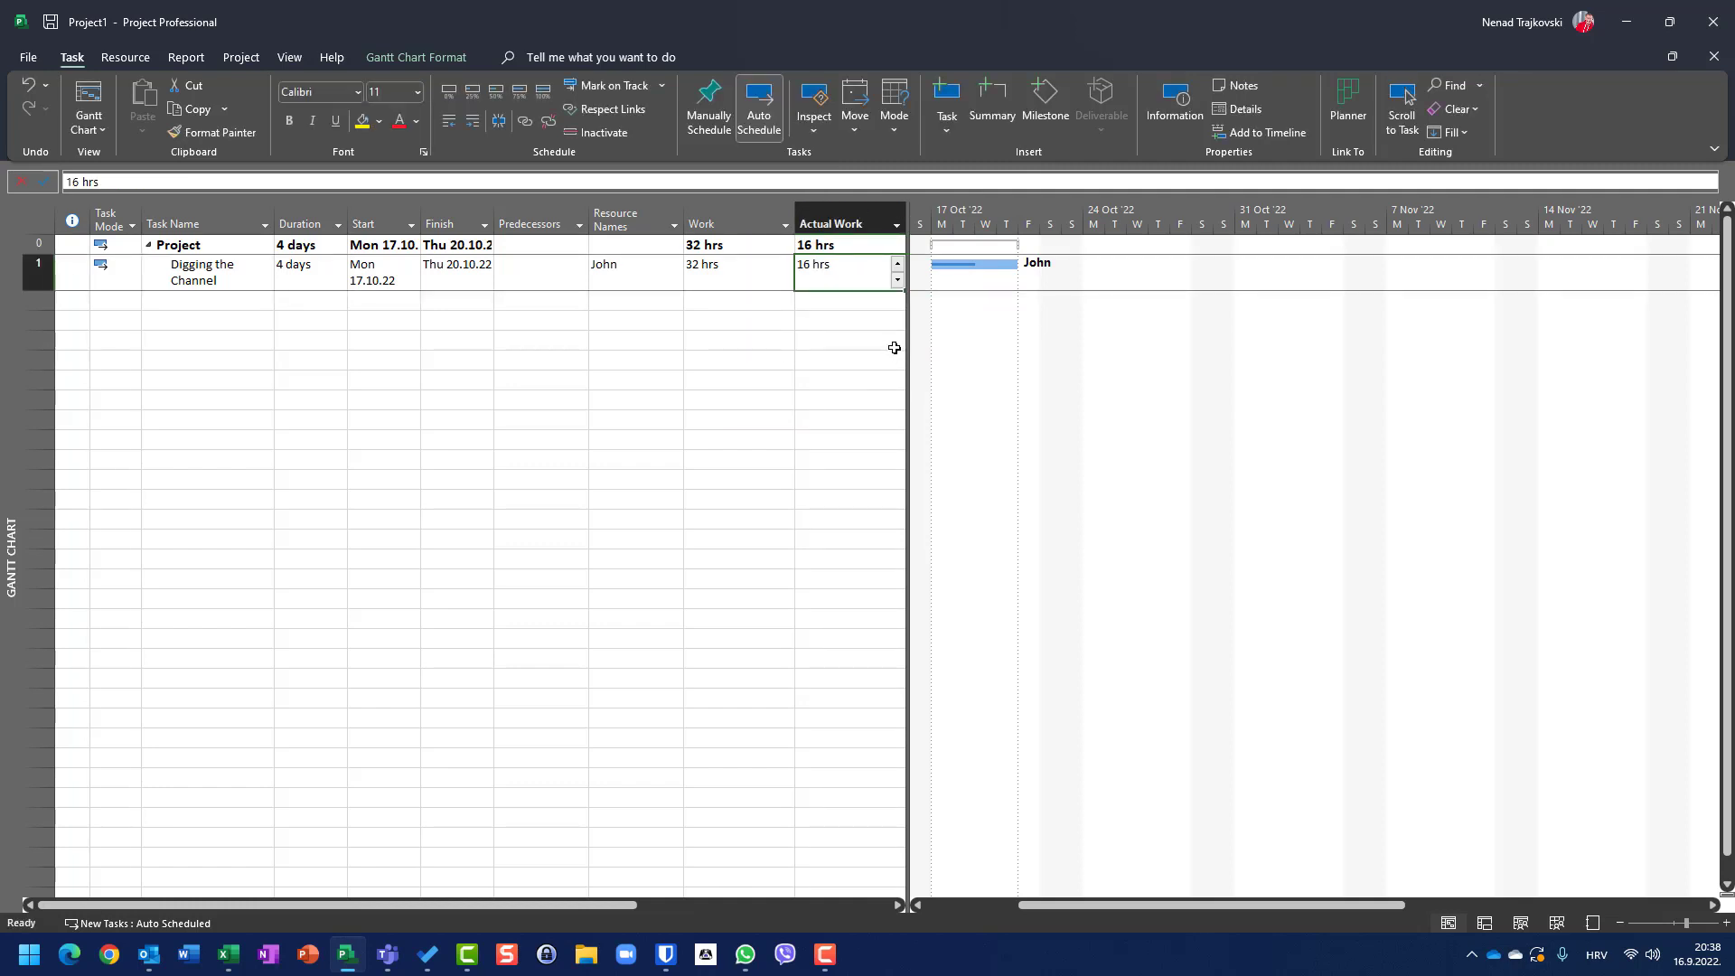
# Widen the task table and insert a Remaining Work column showing 16 hrs
pyautogui.moveTo(906, 348); pyautogui.dragTo(1098, 349)
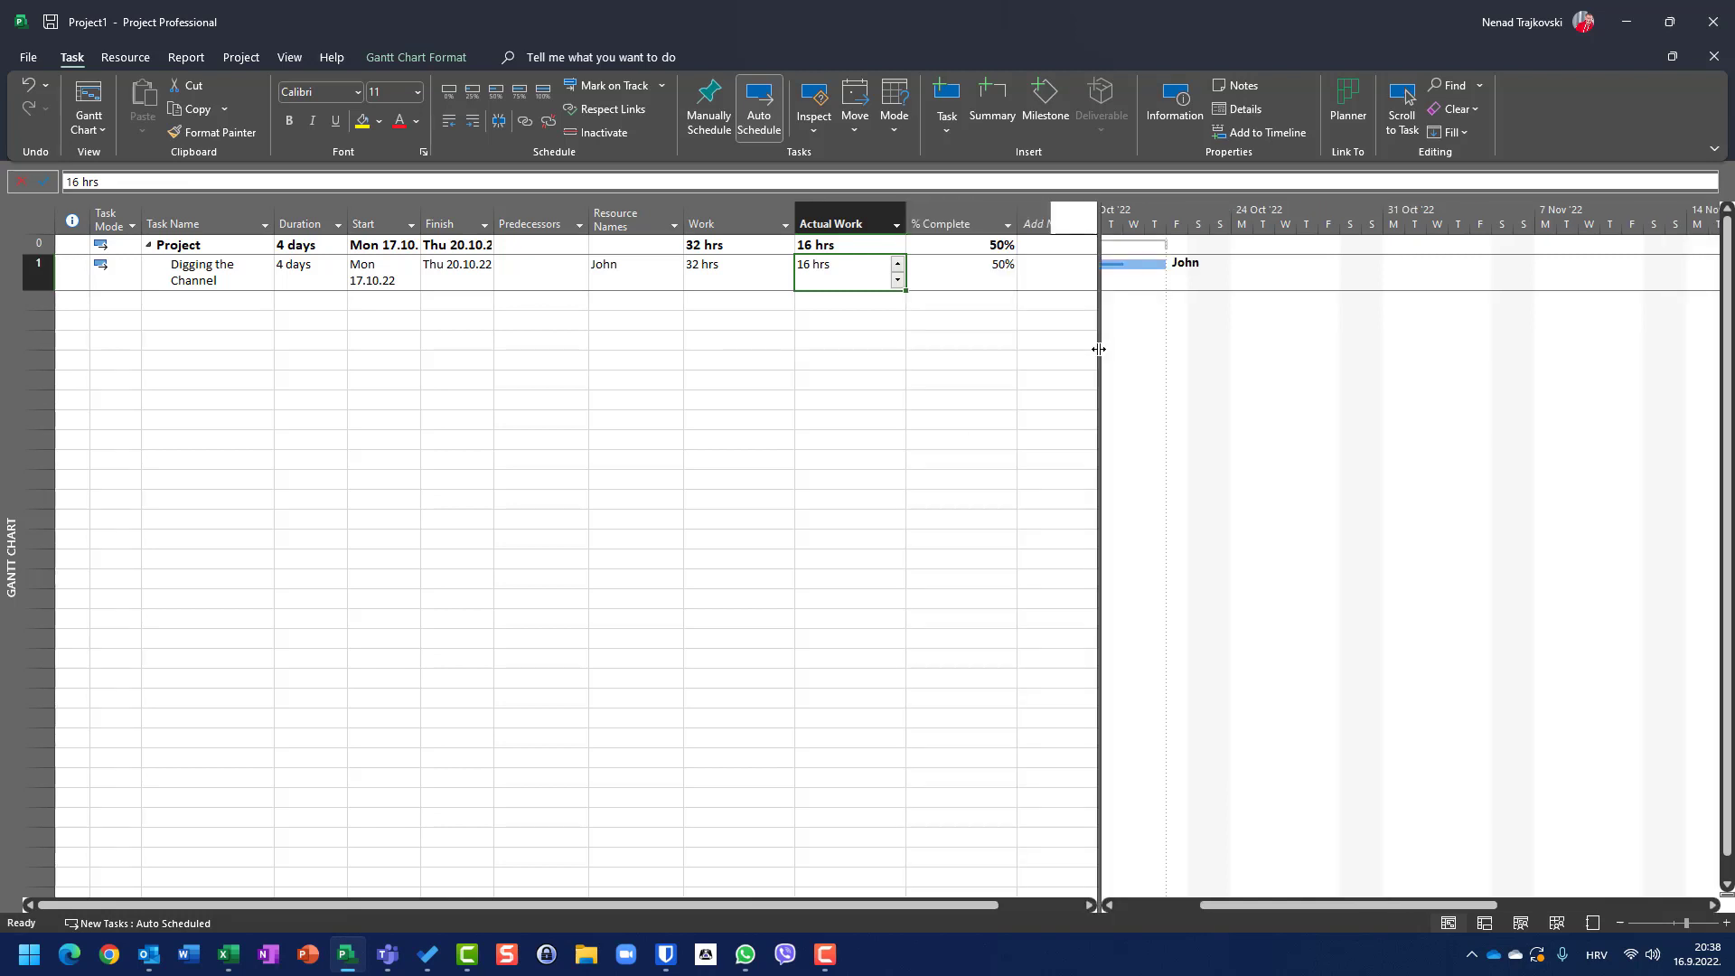
pyautogui.rightClick(948, 225)
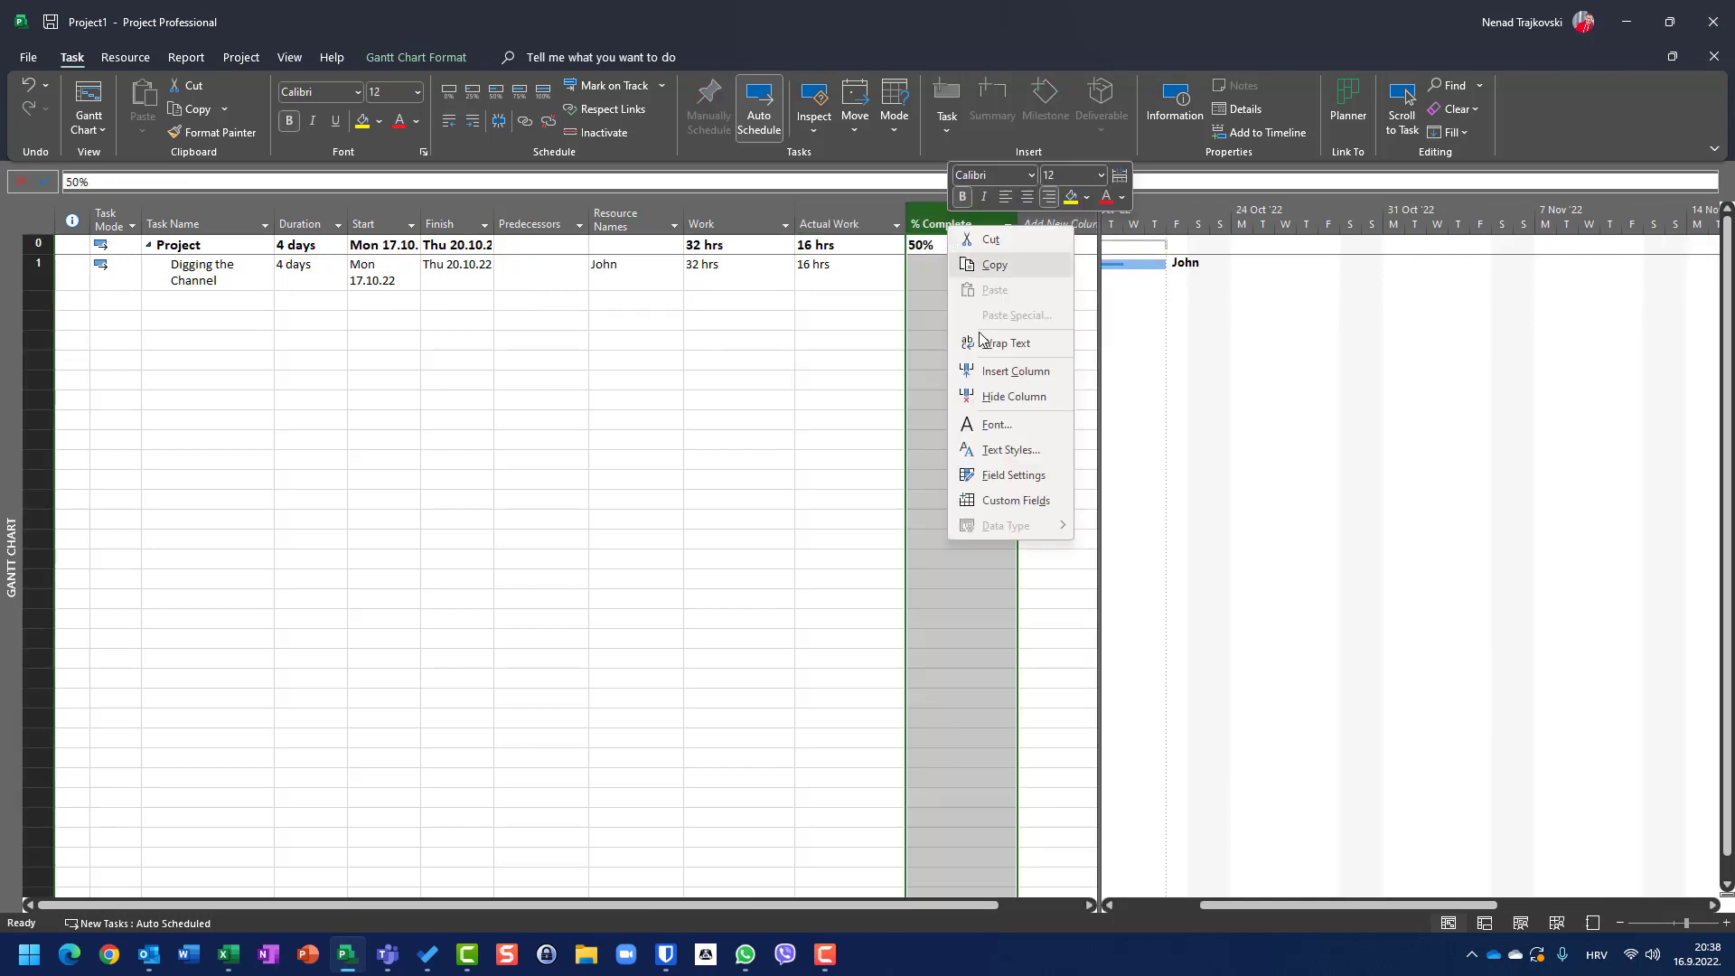
pyautogui.click(999, 370)
pyautogui.write('r')
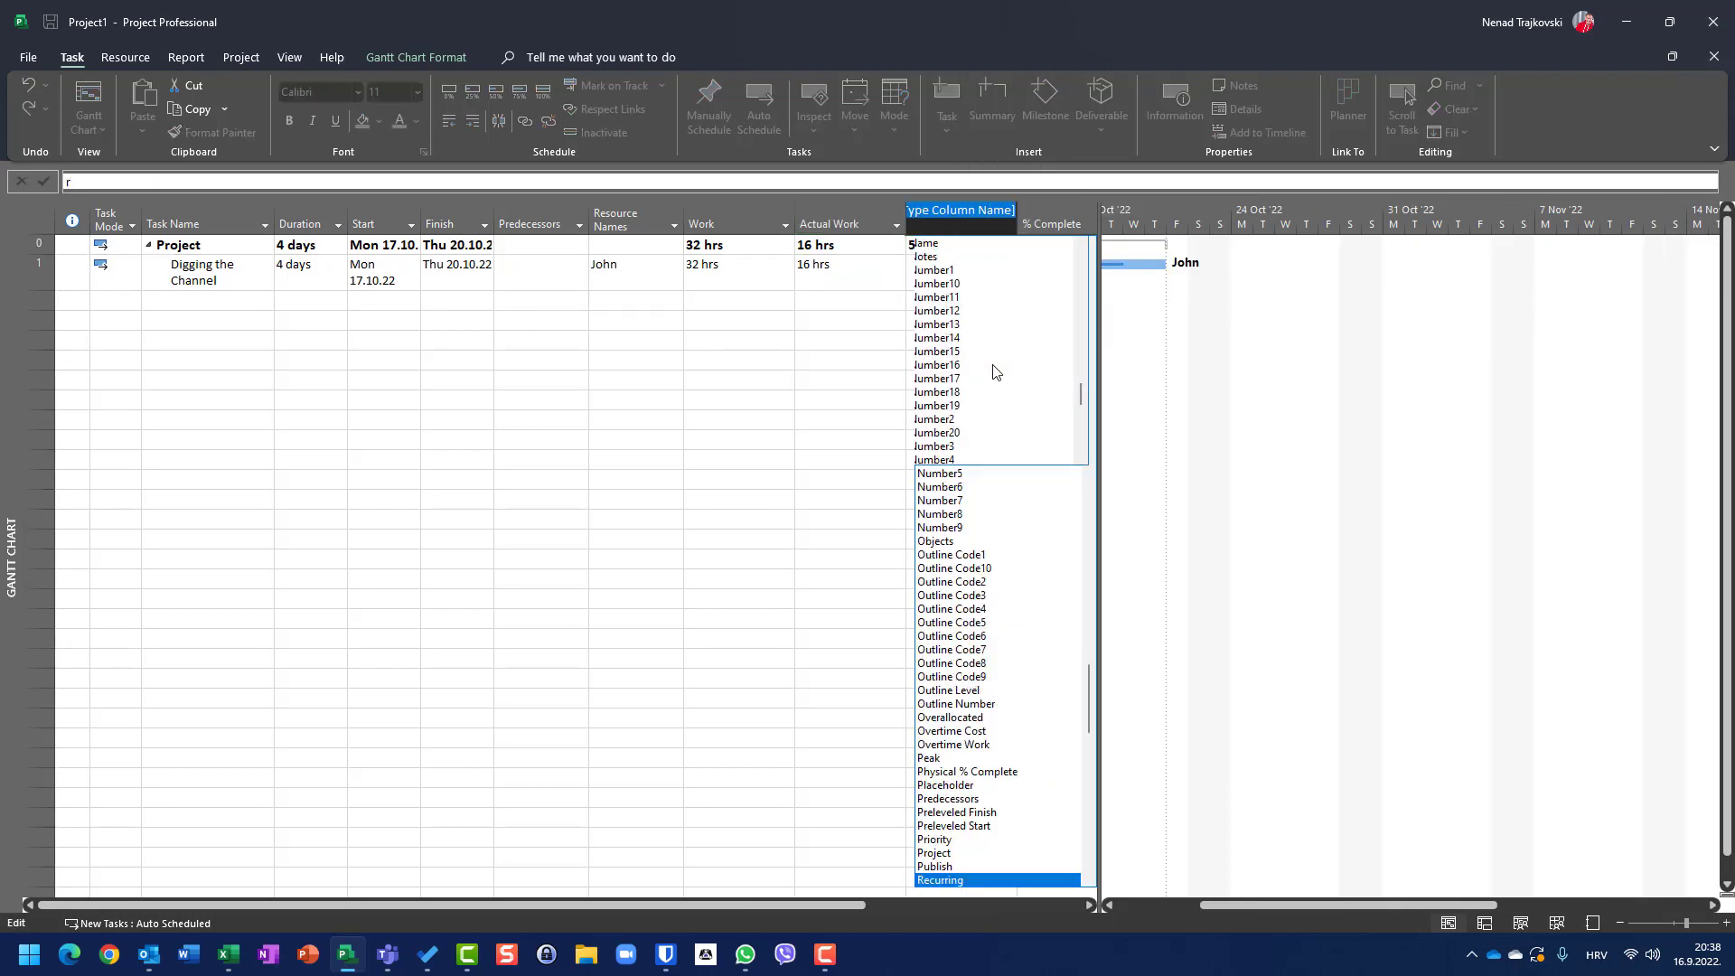
pyautogui.write('em')
pyautogui.press('Down')
pyautogui.press('Down')
pyautogui.press('Down')
pyautogui.press('Down')
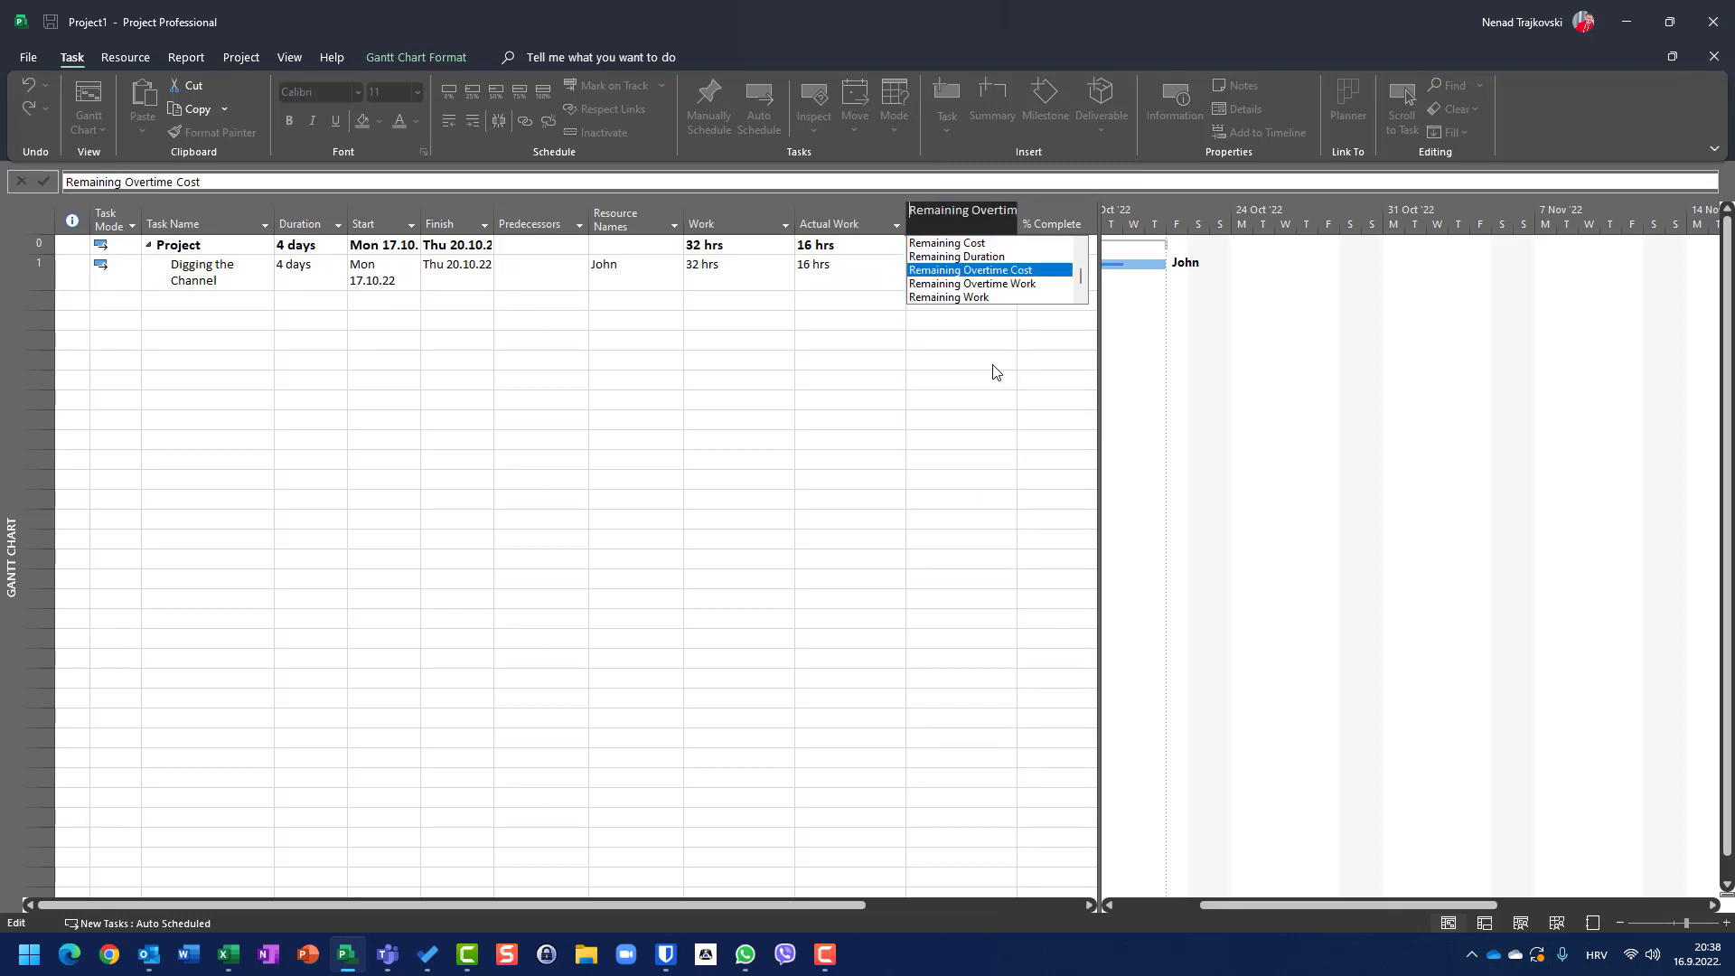
pyautogui.press('Return')
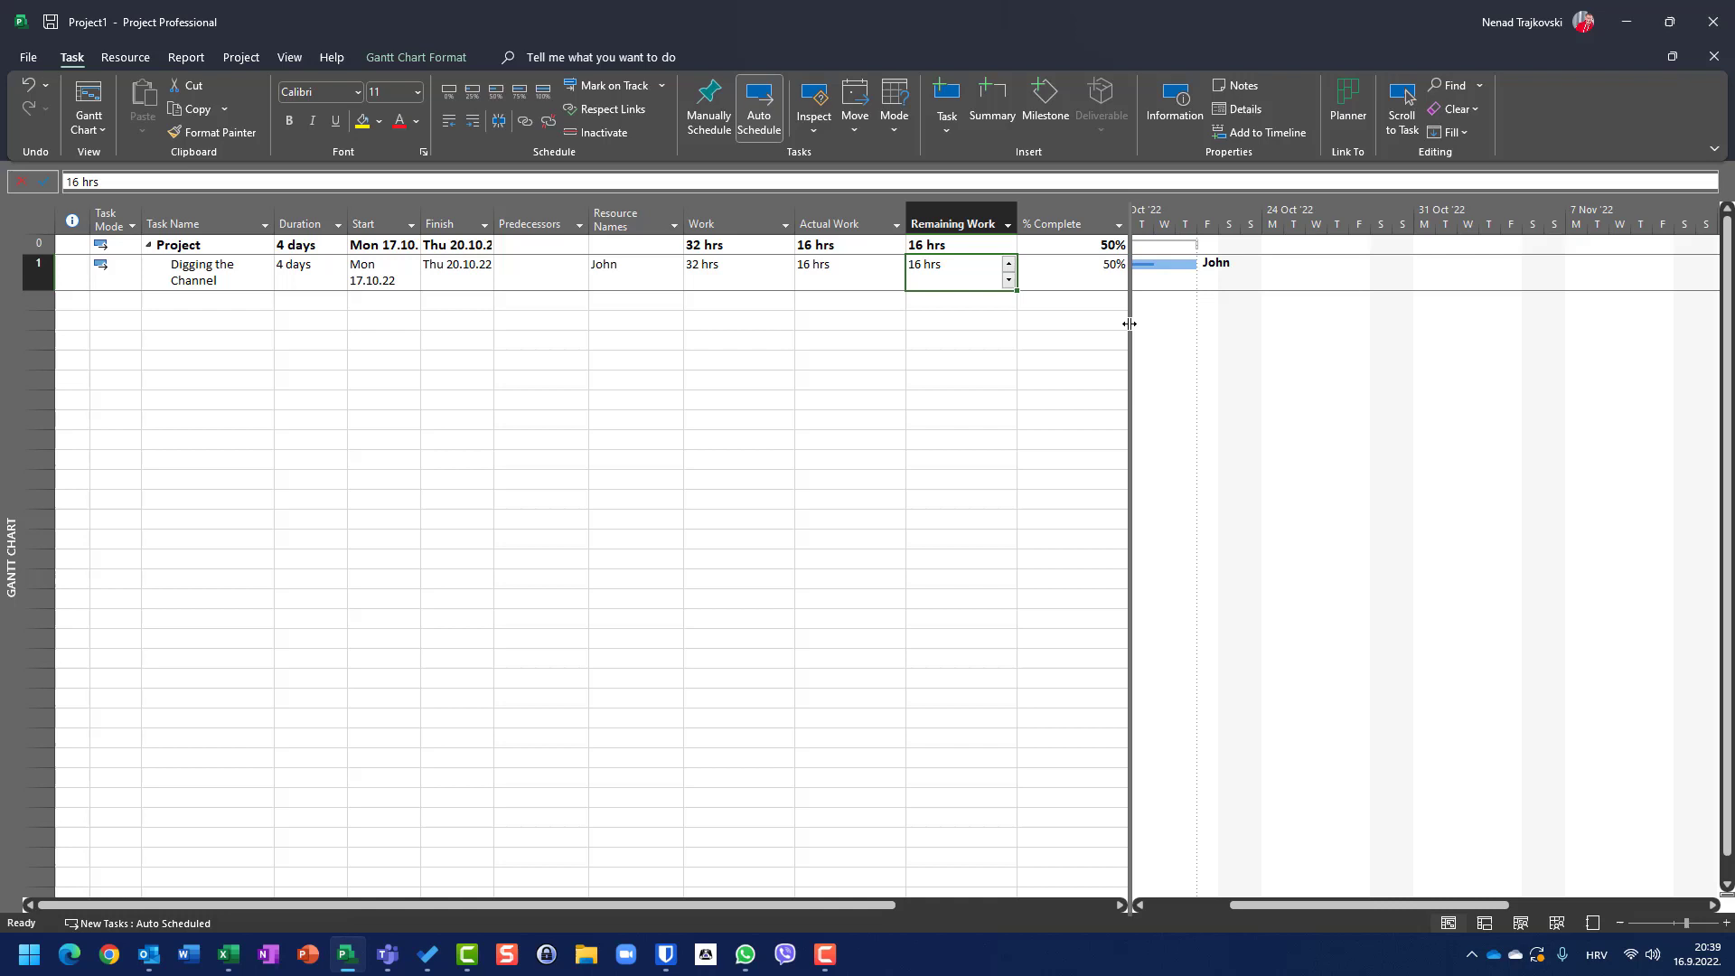
# Widen the task table to expose the empty column slot, checking Update Tasks without changes
pyautogui.moveTo(1309, 313); pyautogui.dragTo(1308, 316)
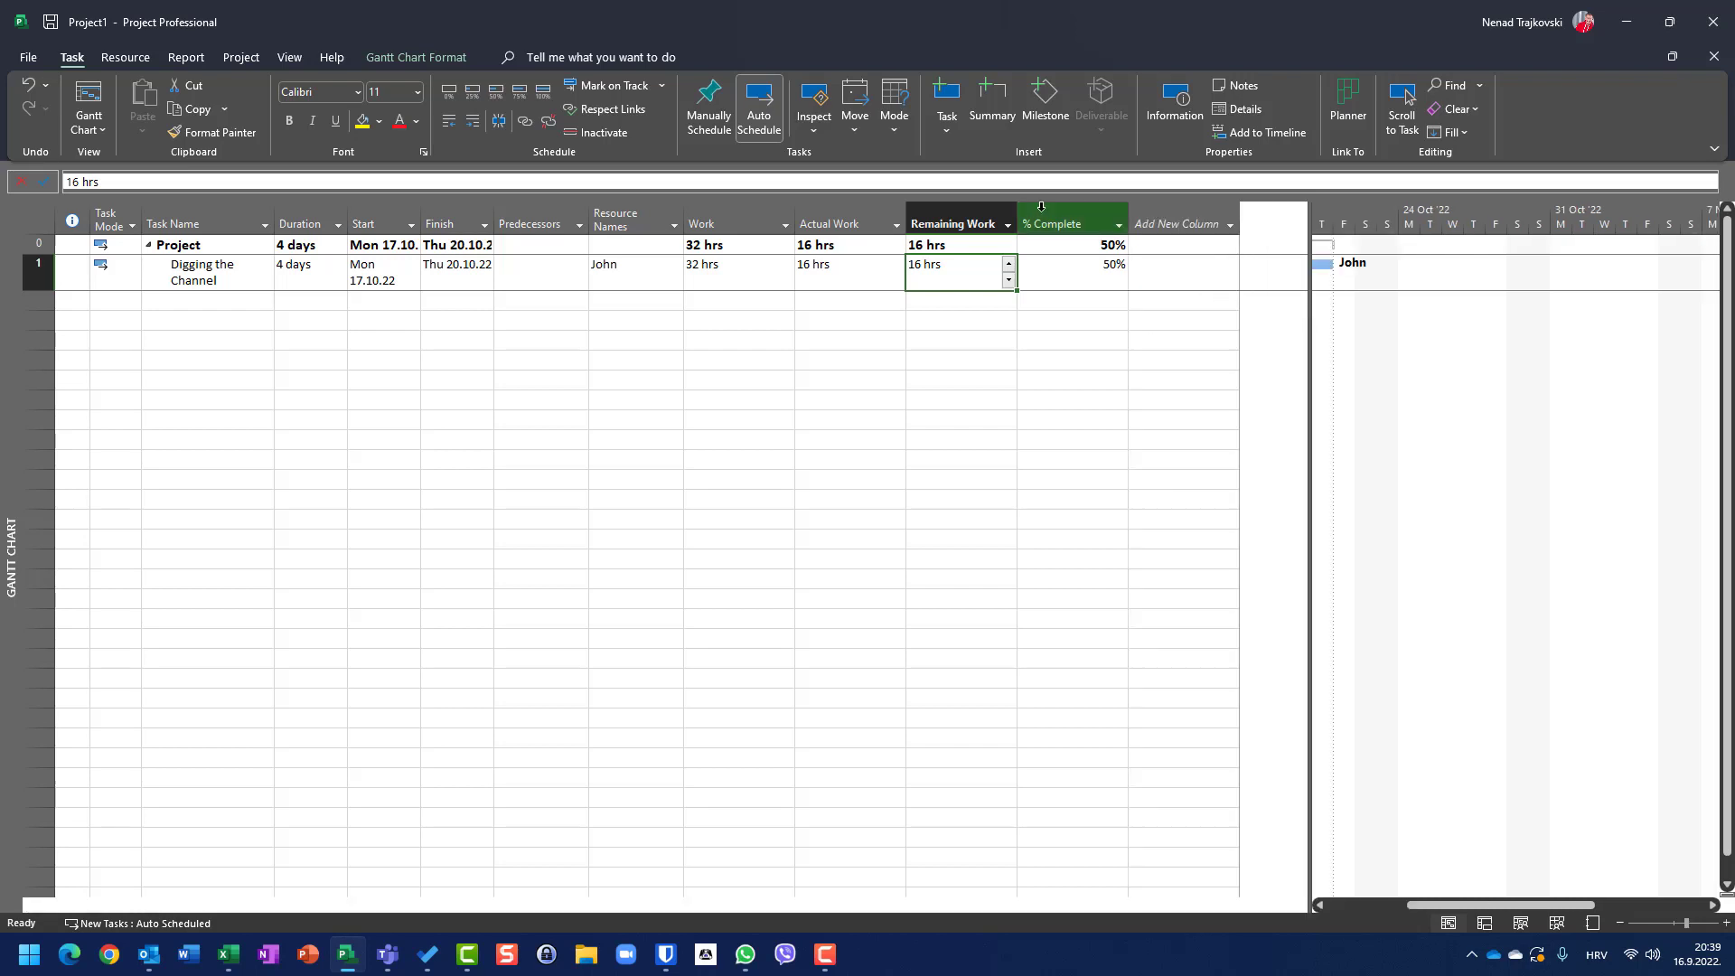
pyautogui.click(663, 88)
pyautogui.click(637, 142)
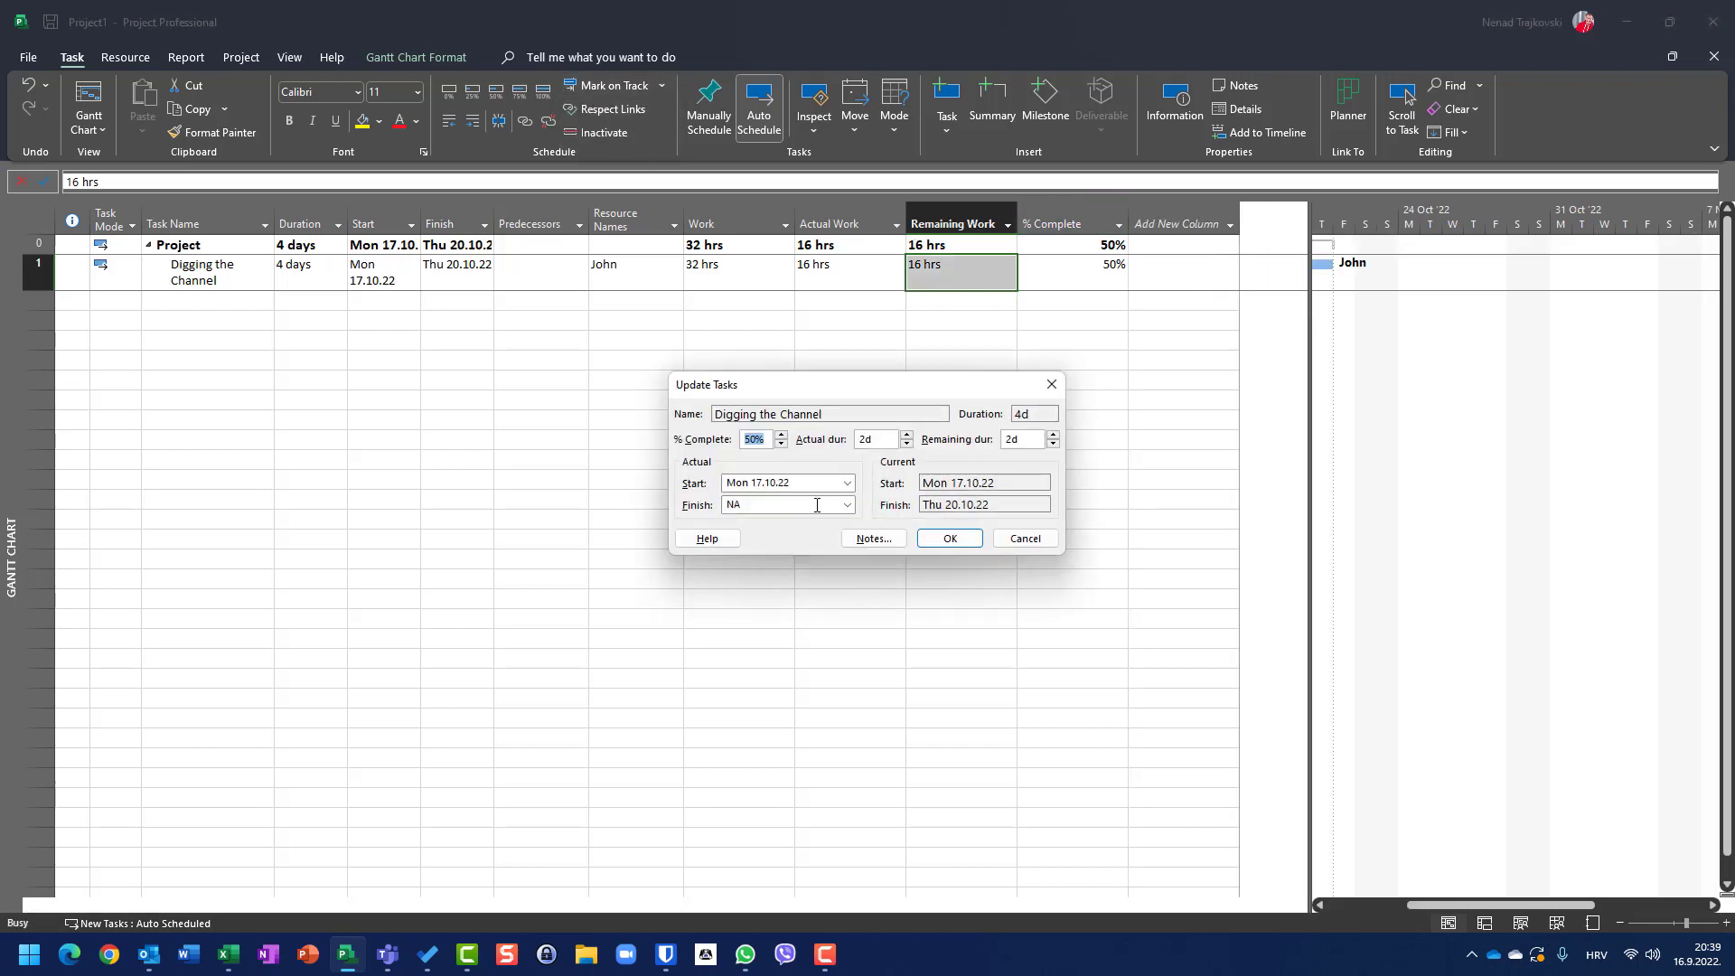
pyautogui.click(1026, 542)
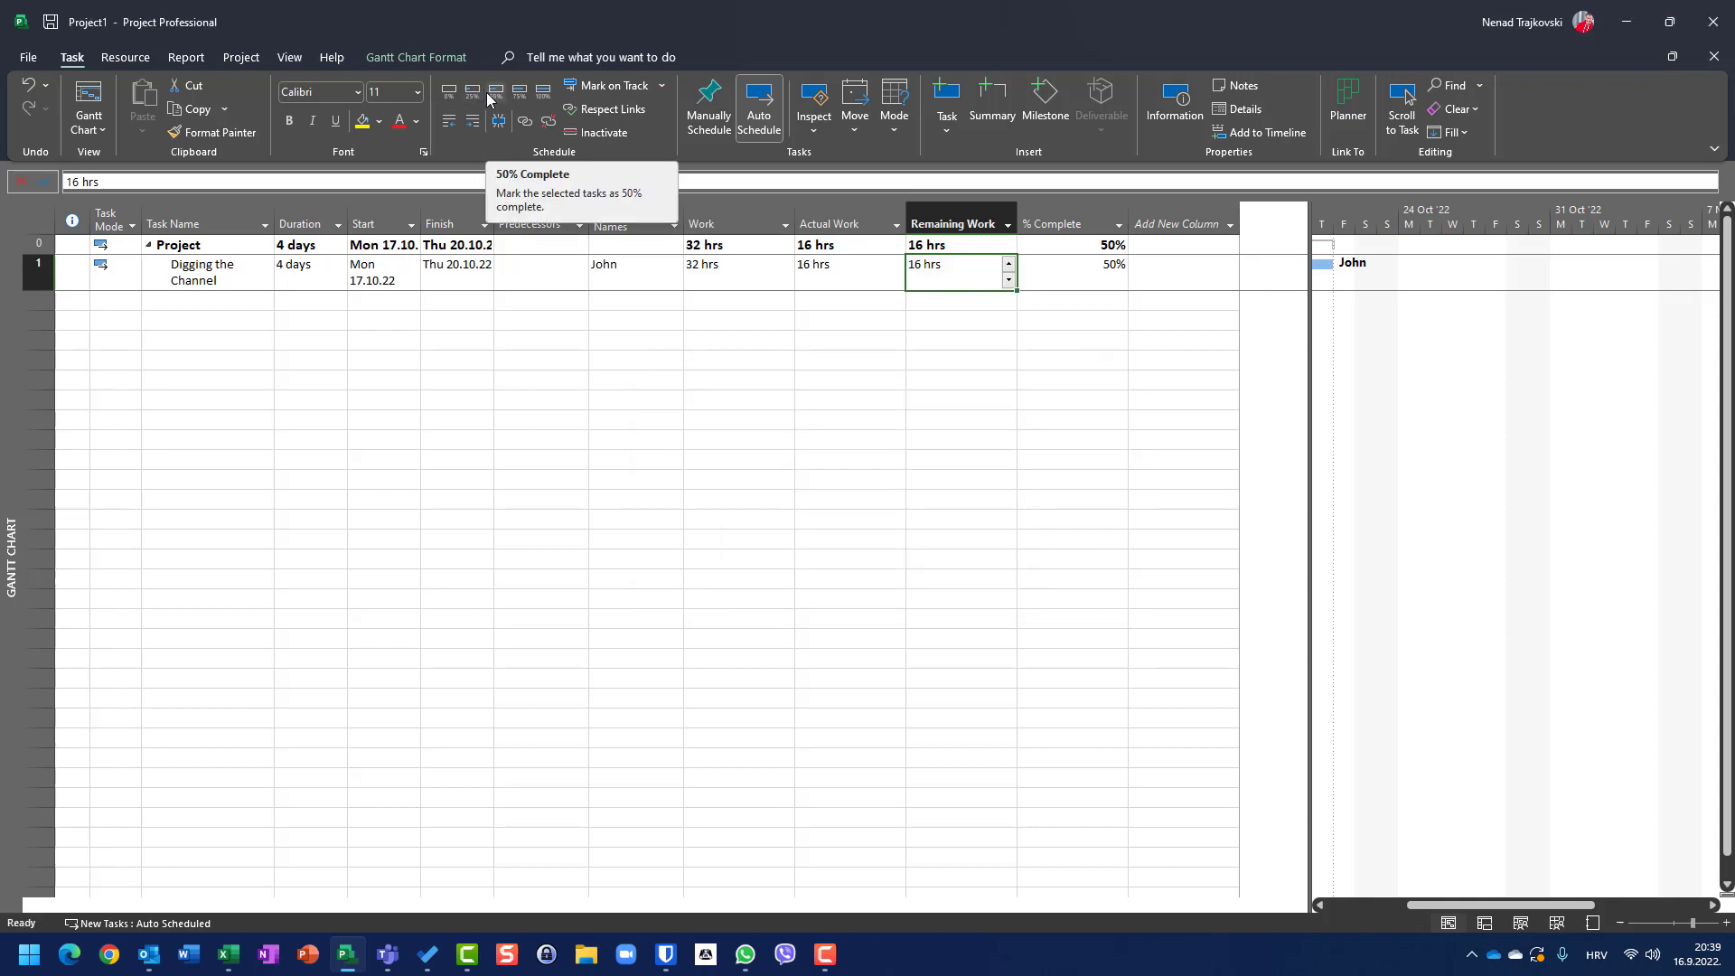
# Add a Physical % Complete column at the table's end, reading 0% for the task
pyautogui.click(1230, 226)
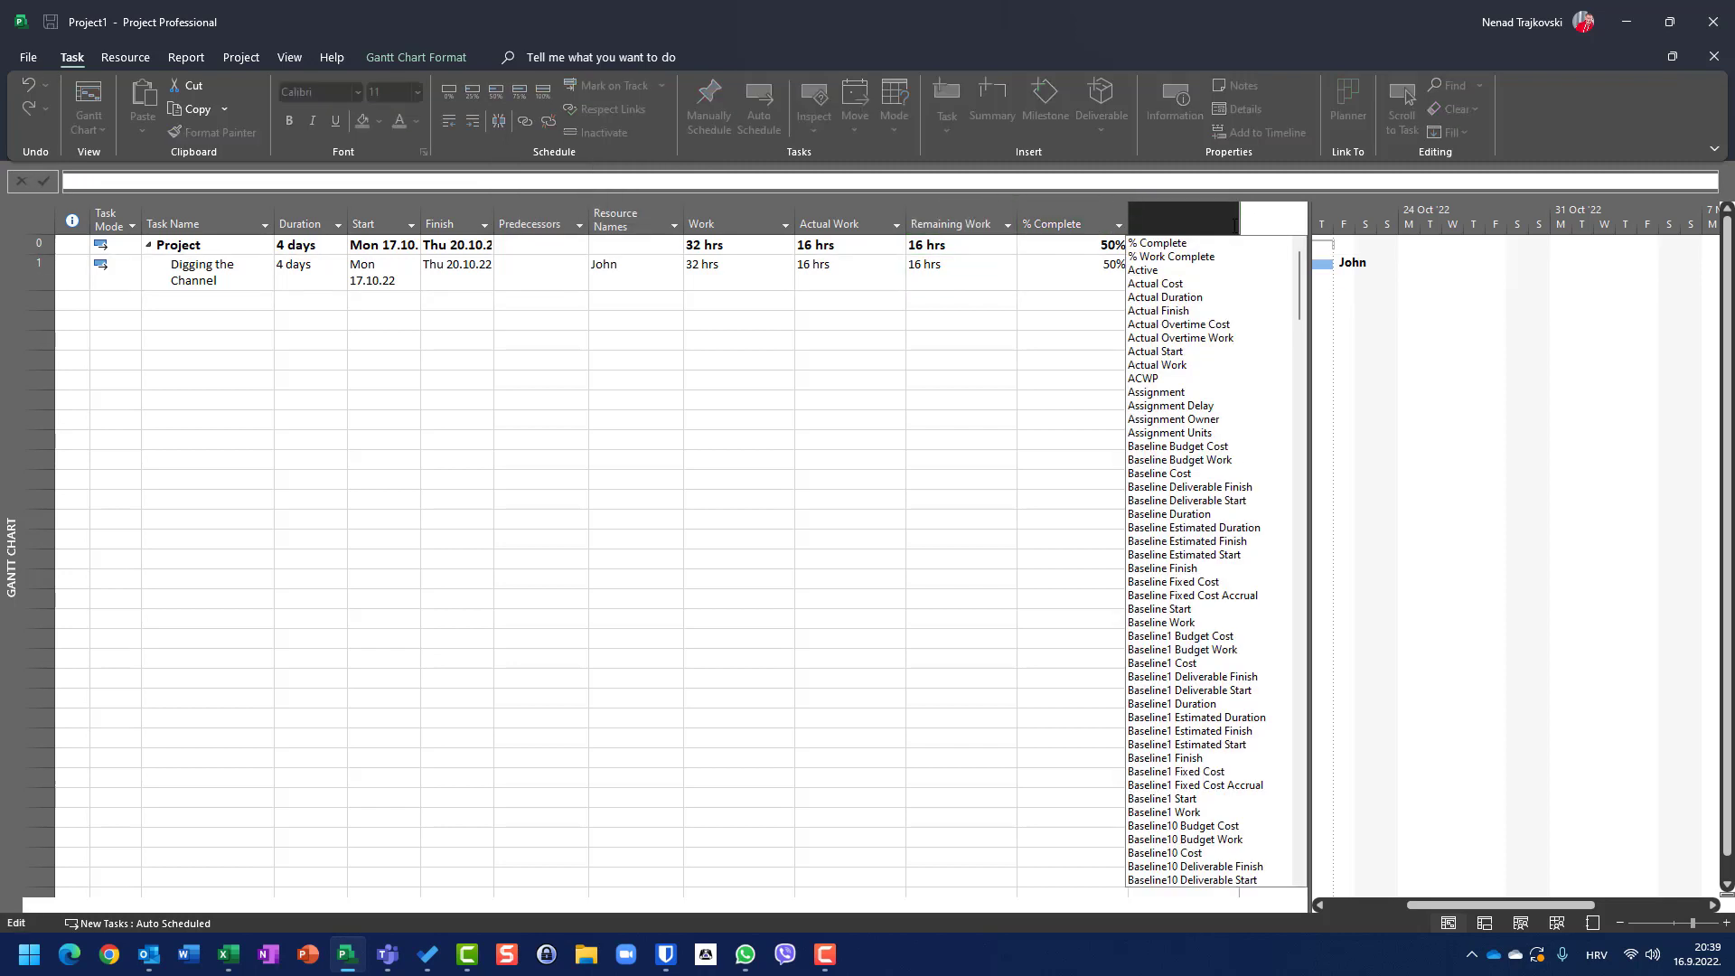
pyautogui.write('physical % Complete')
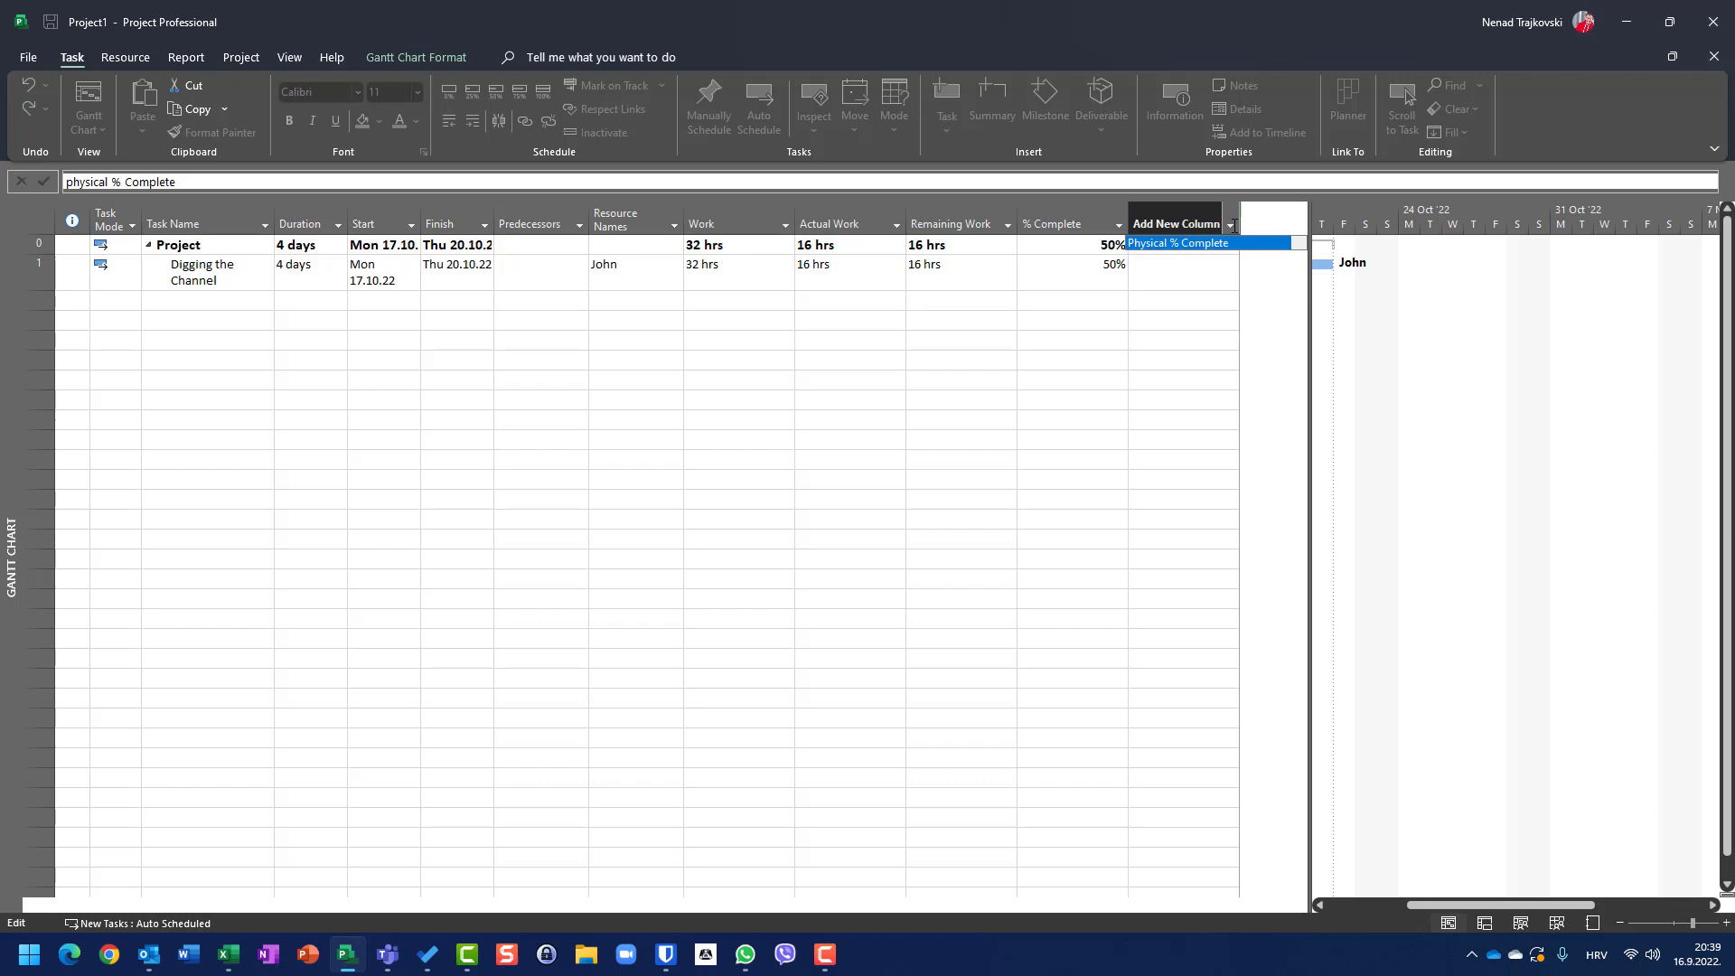
pyautogui.press('Return')
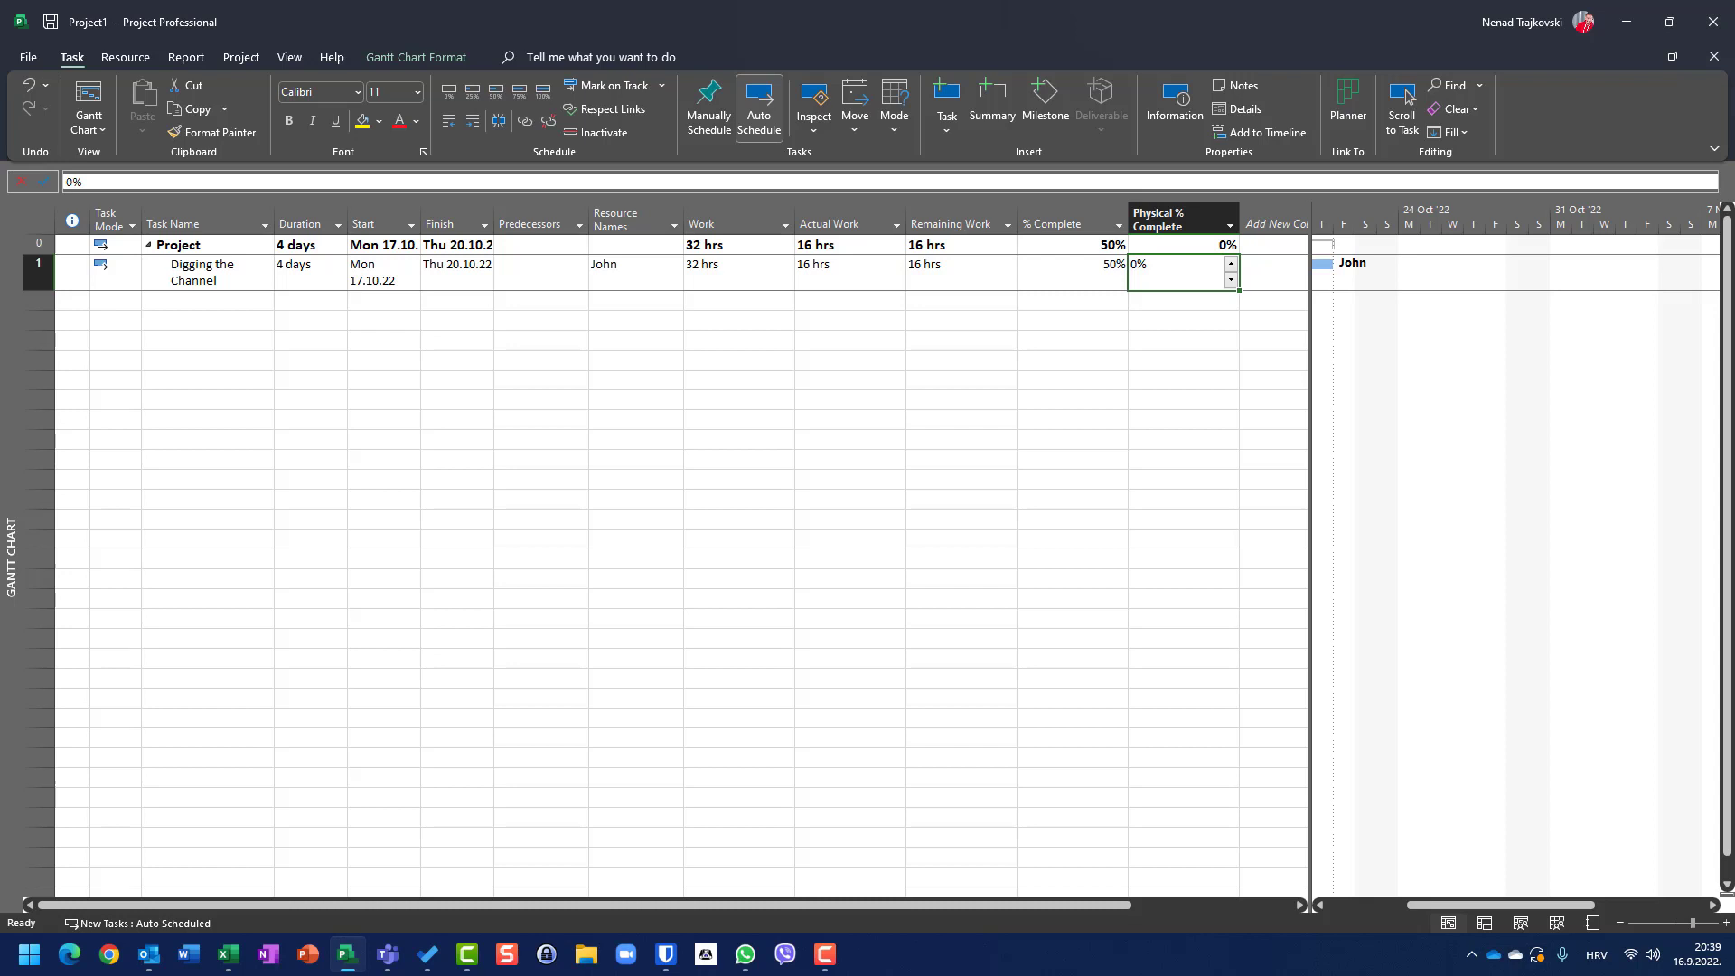
pyautogui.press('Left')
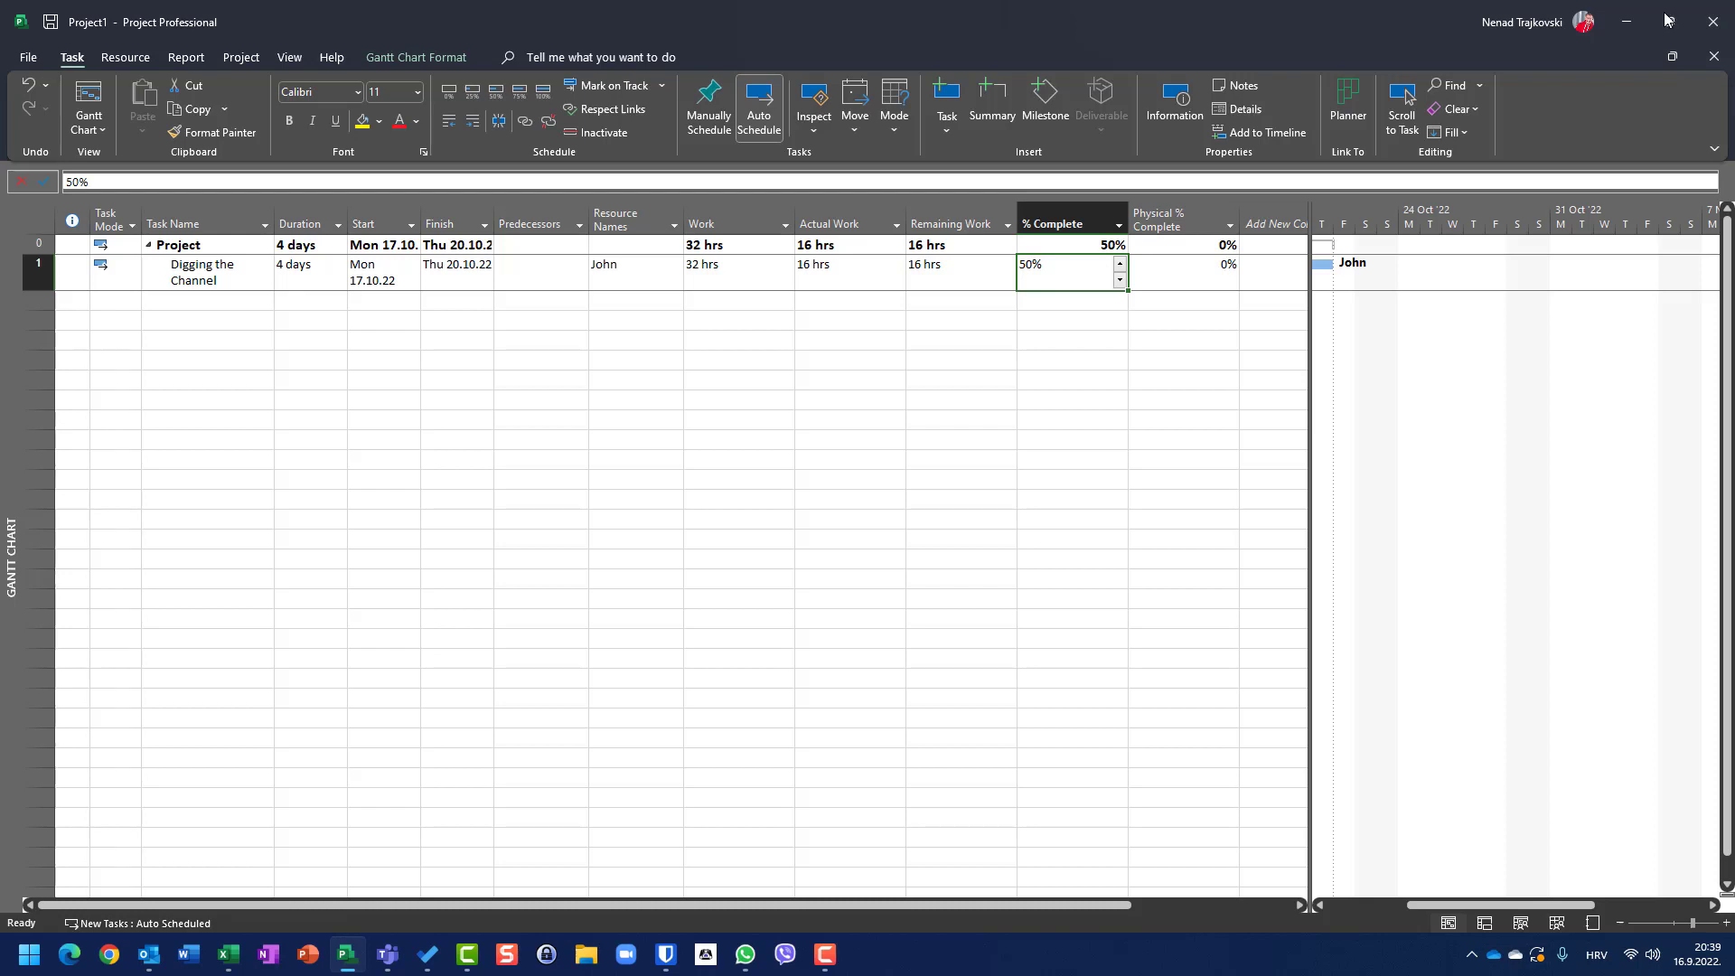
# Enter 20 in Digging the Channel's Physical % Complete cell, leaving % Complete at 50%
pyautogui.click(663, 86)
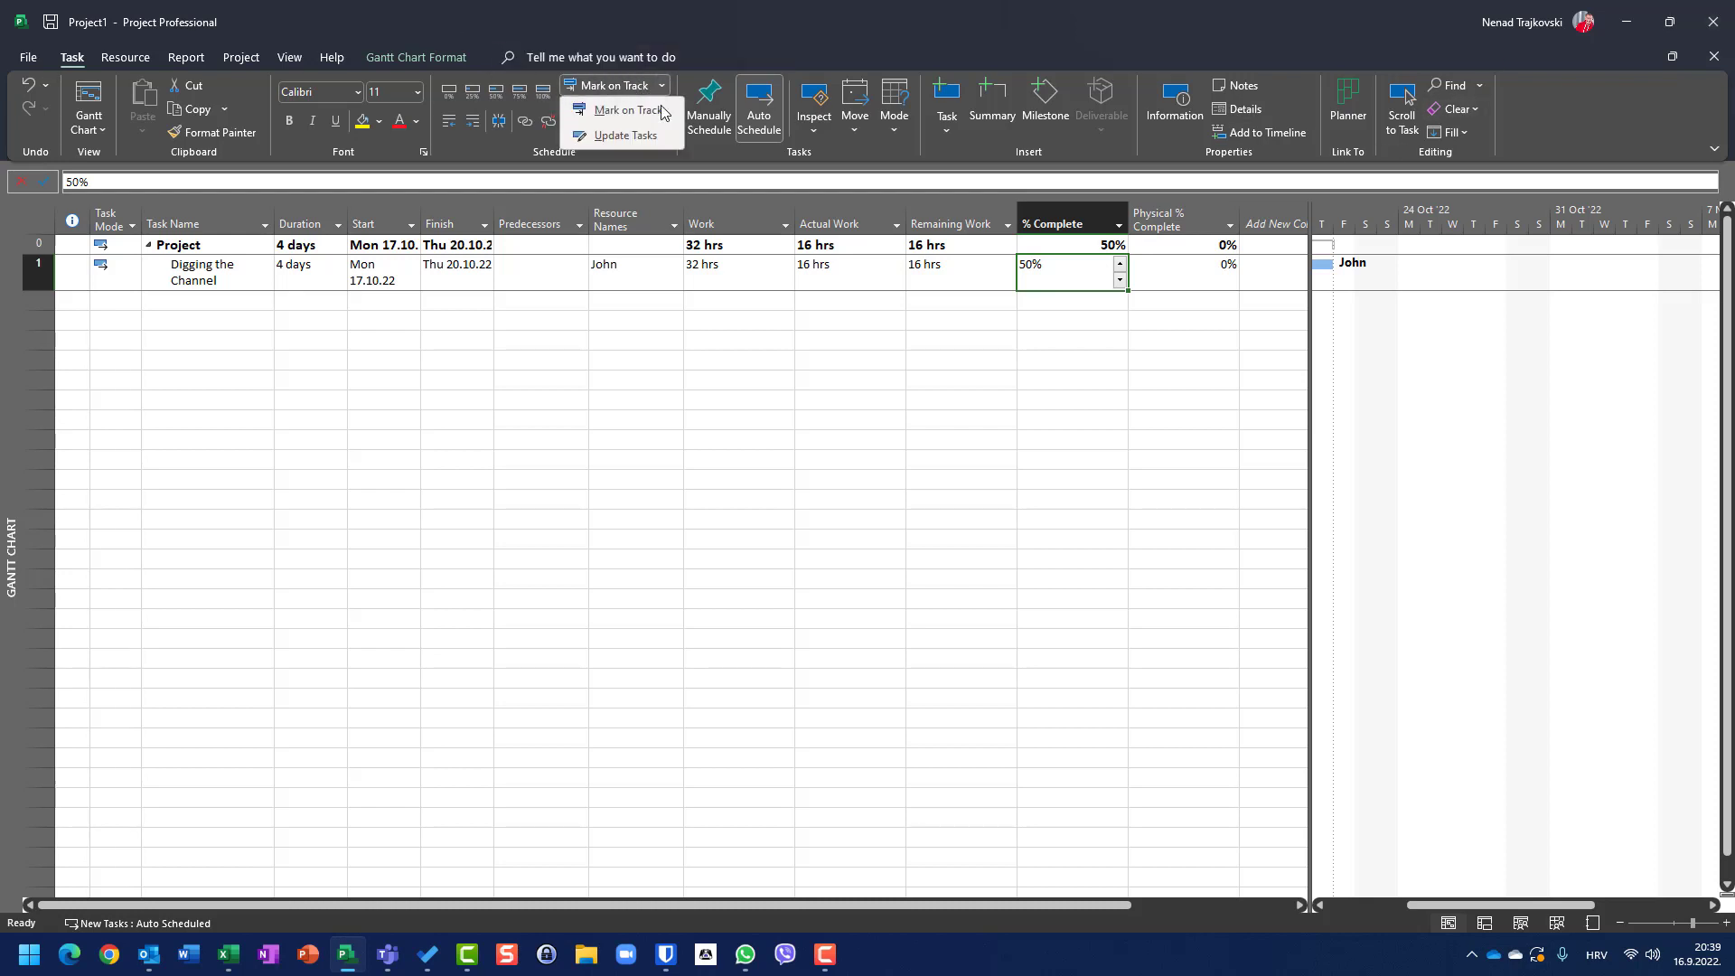
pyautogui.click(652, 145)
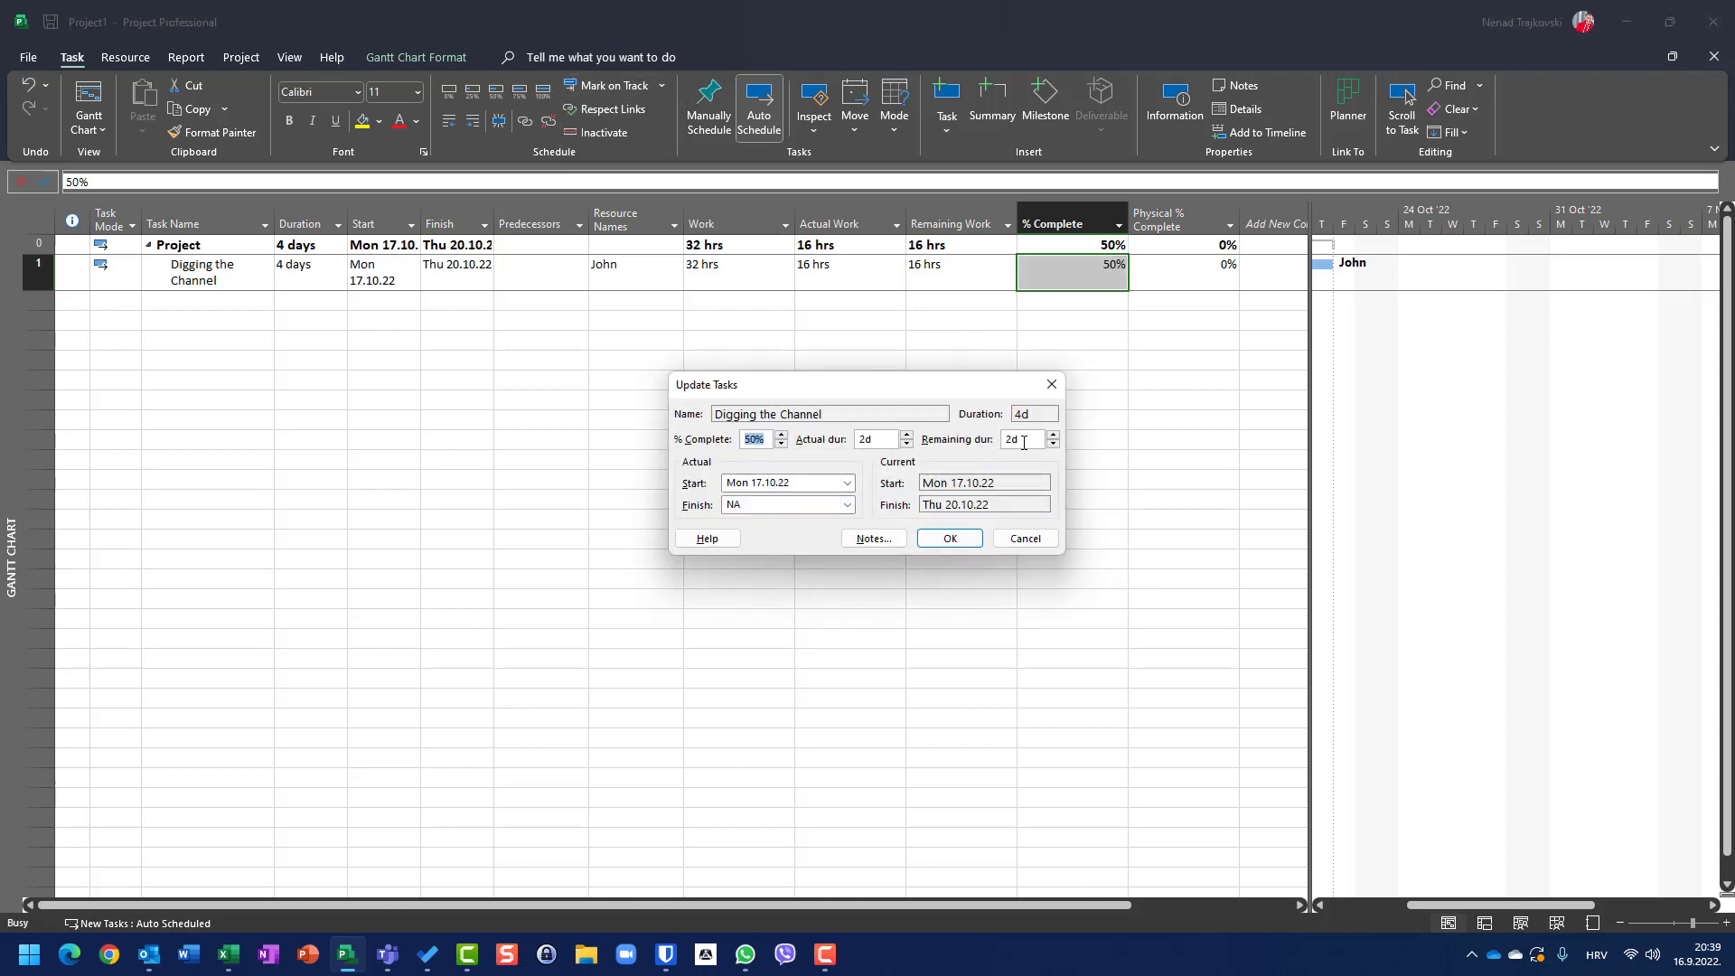
pyautogui.click(1013, 540)
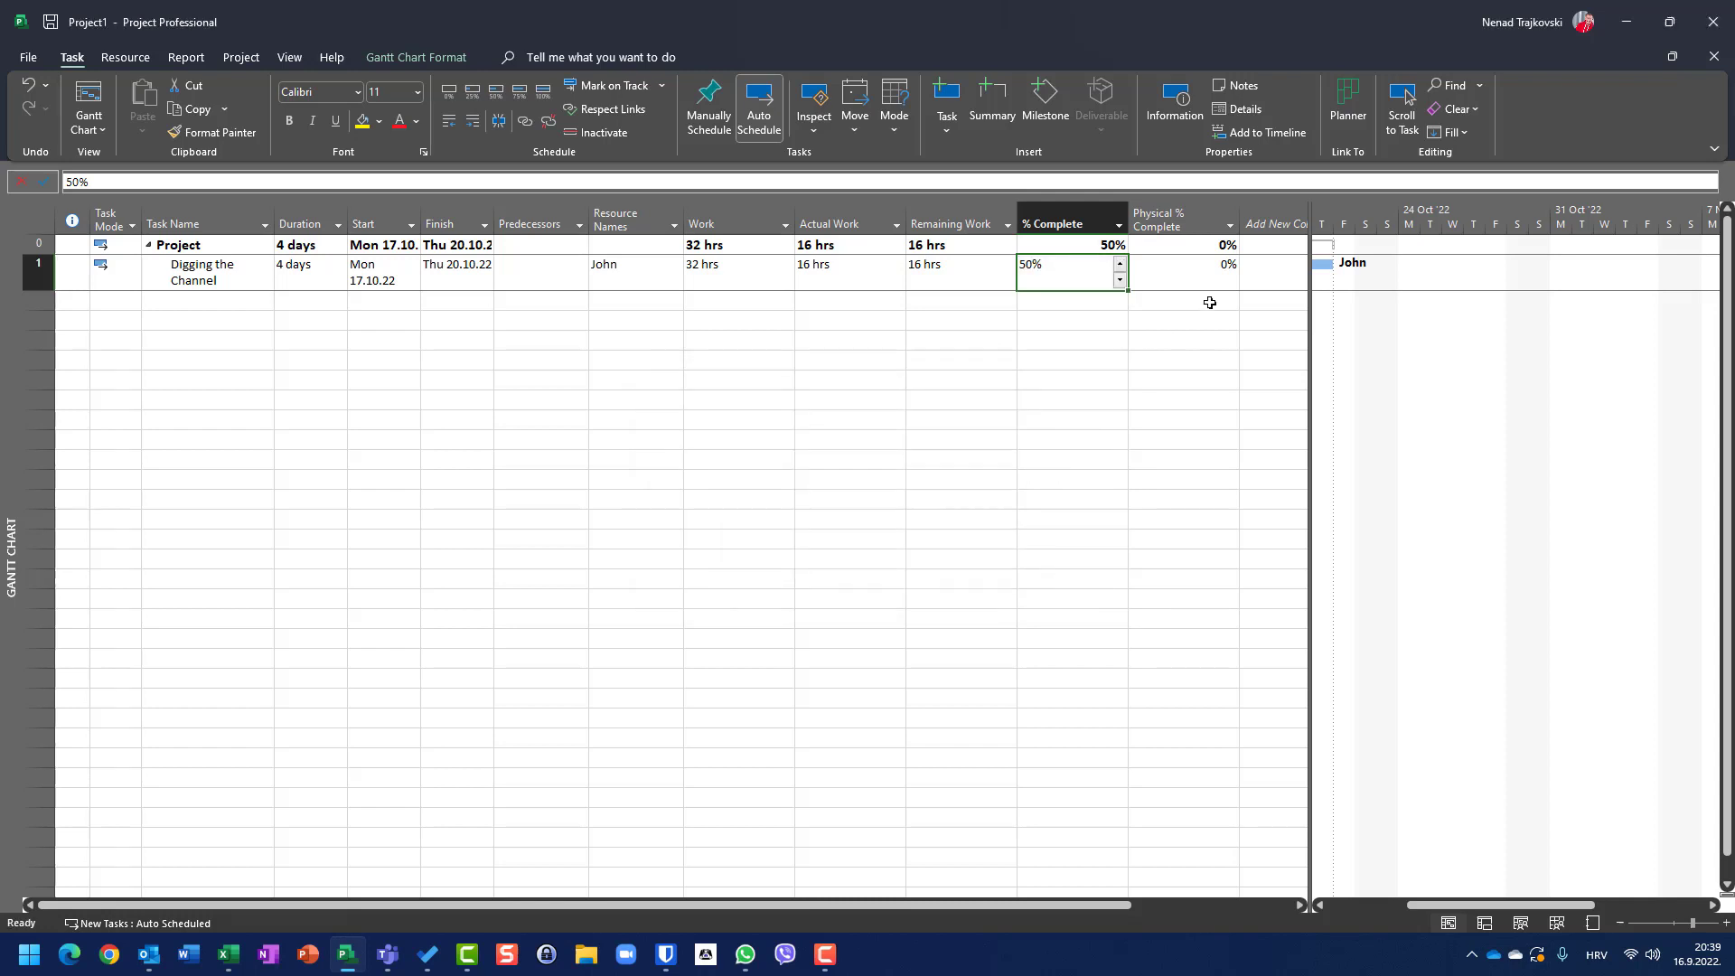
pyautogui.click(1212, 274)
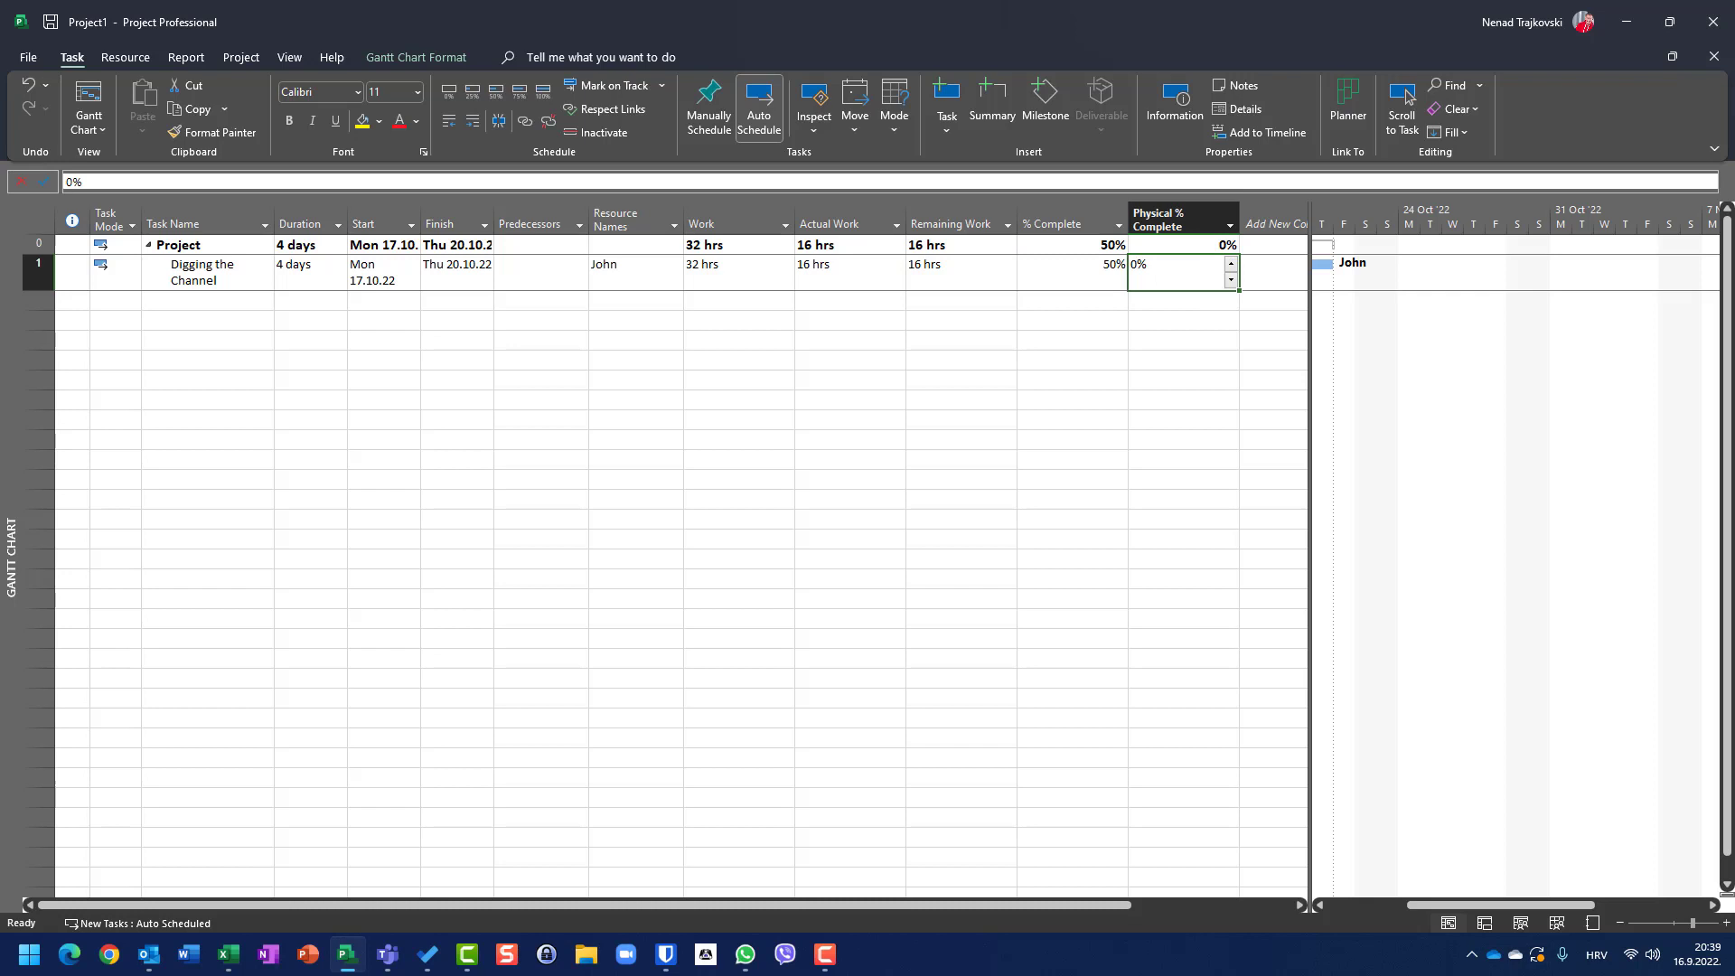
pyautogui.write('20')
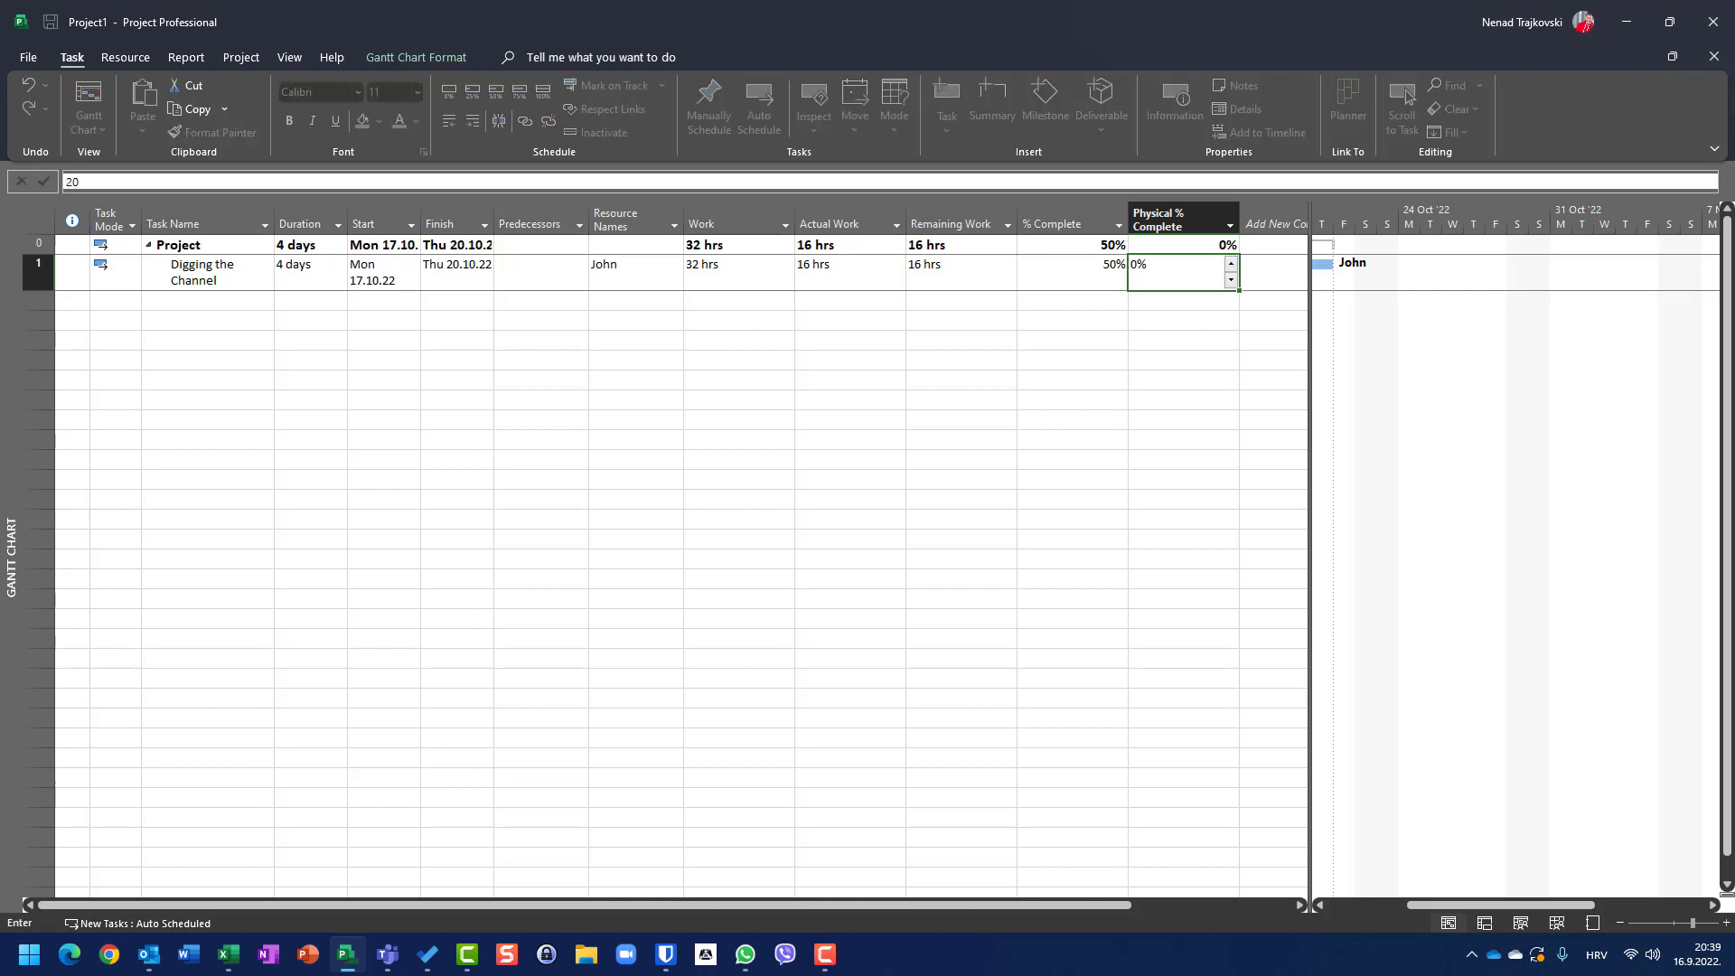
pyautogui.press('Return')
pyautogui.press('Up')
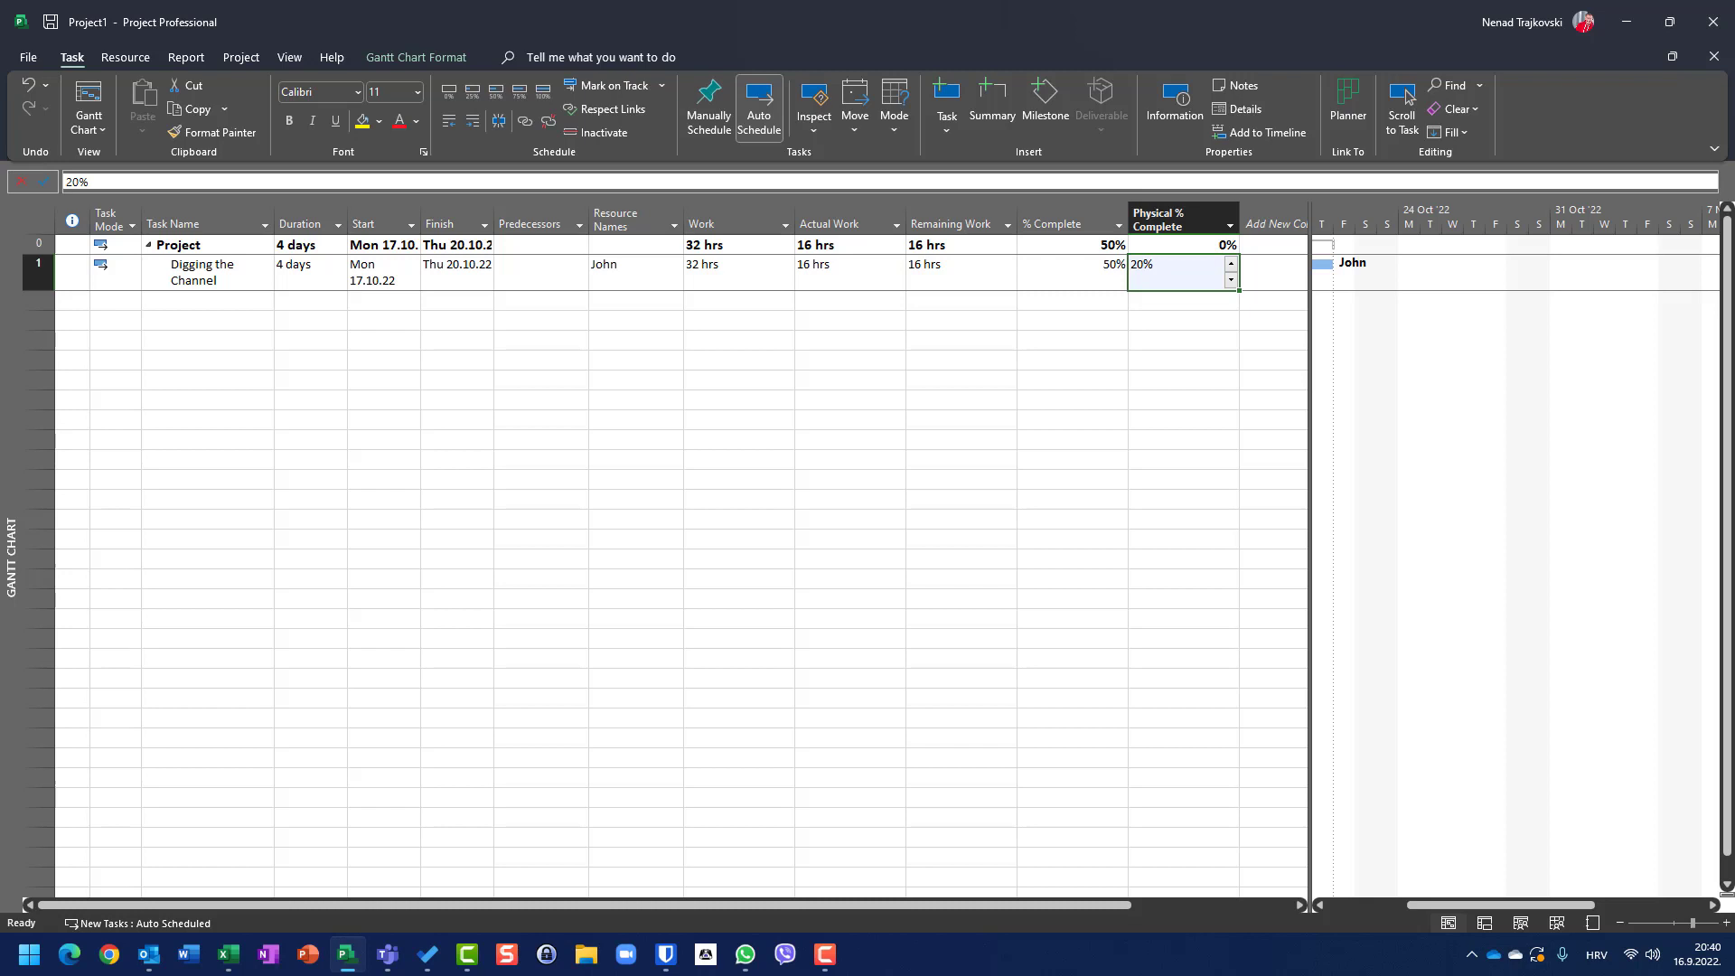
# Rename task 1 to 'Digging the Channel 10 meters long'
pyautogui.press('Left')
pyautogui.press('Left')
pyautogui.press('Left')
pyautogui.press('Left')
pyautogui.press('Left')
pyautogui.press('Left')
pyautogui.press('Left')
pyautogui.press('Left')
pyautogui.press('Left')
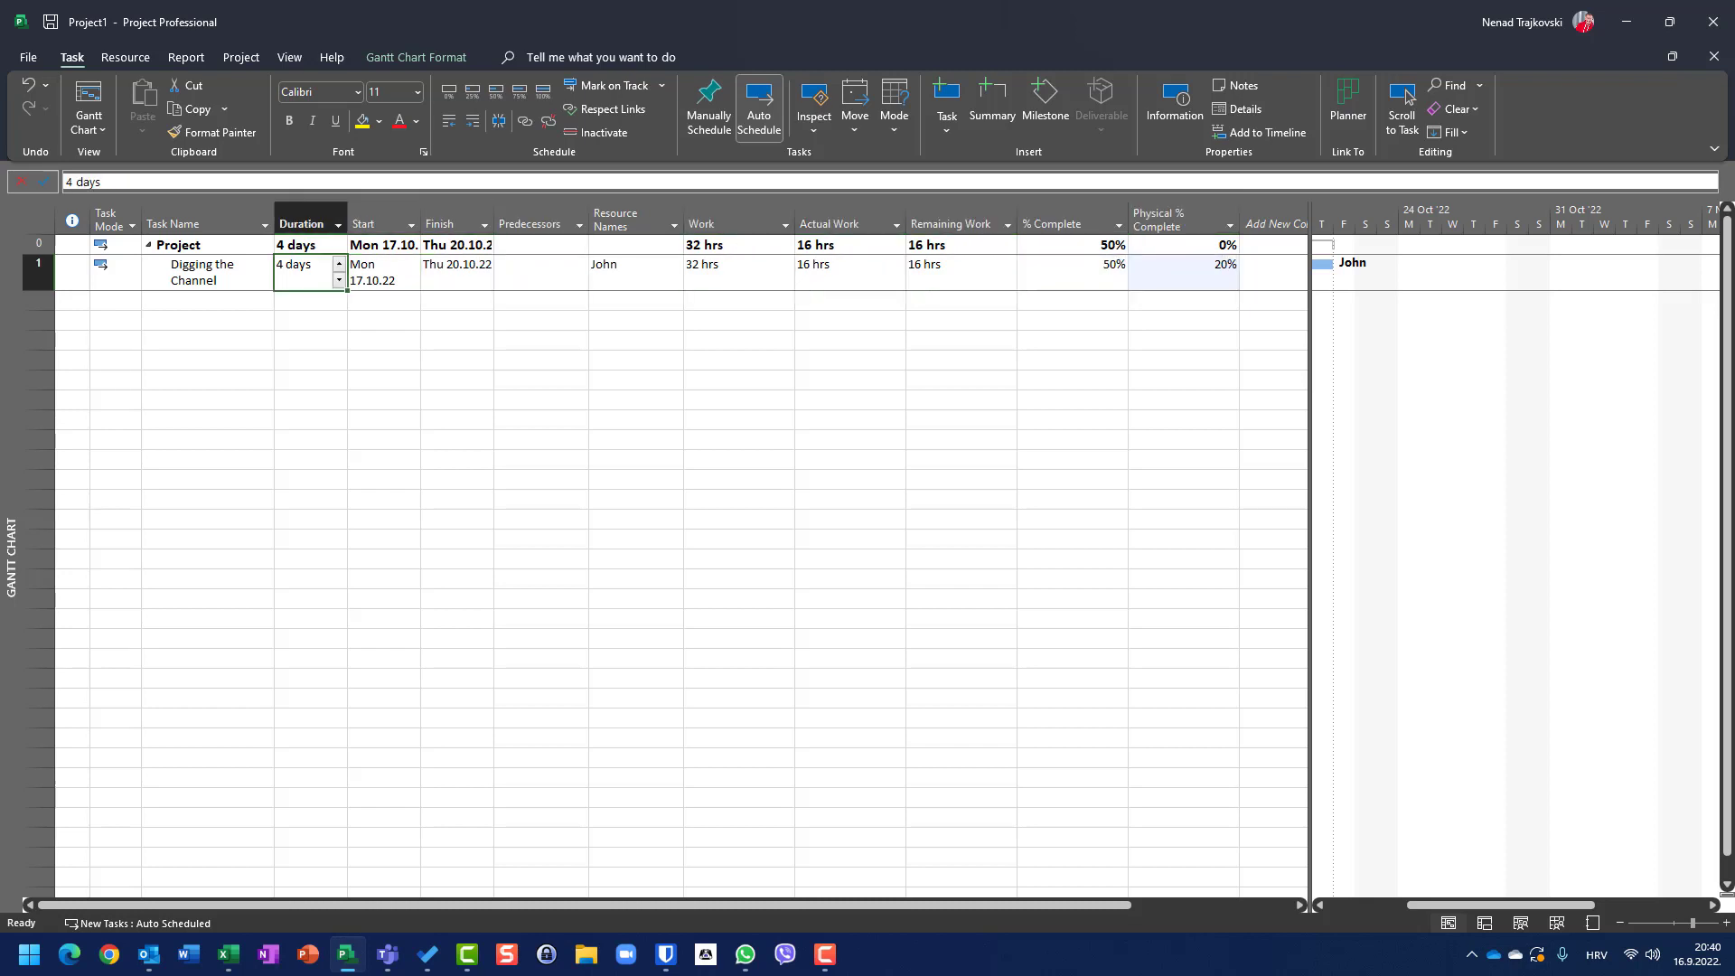
pyautogui.press('Left')
pyautogui.press('F2')
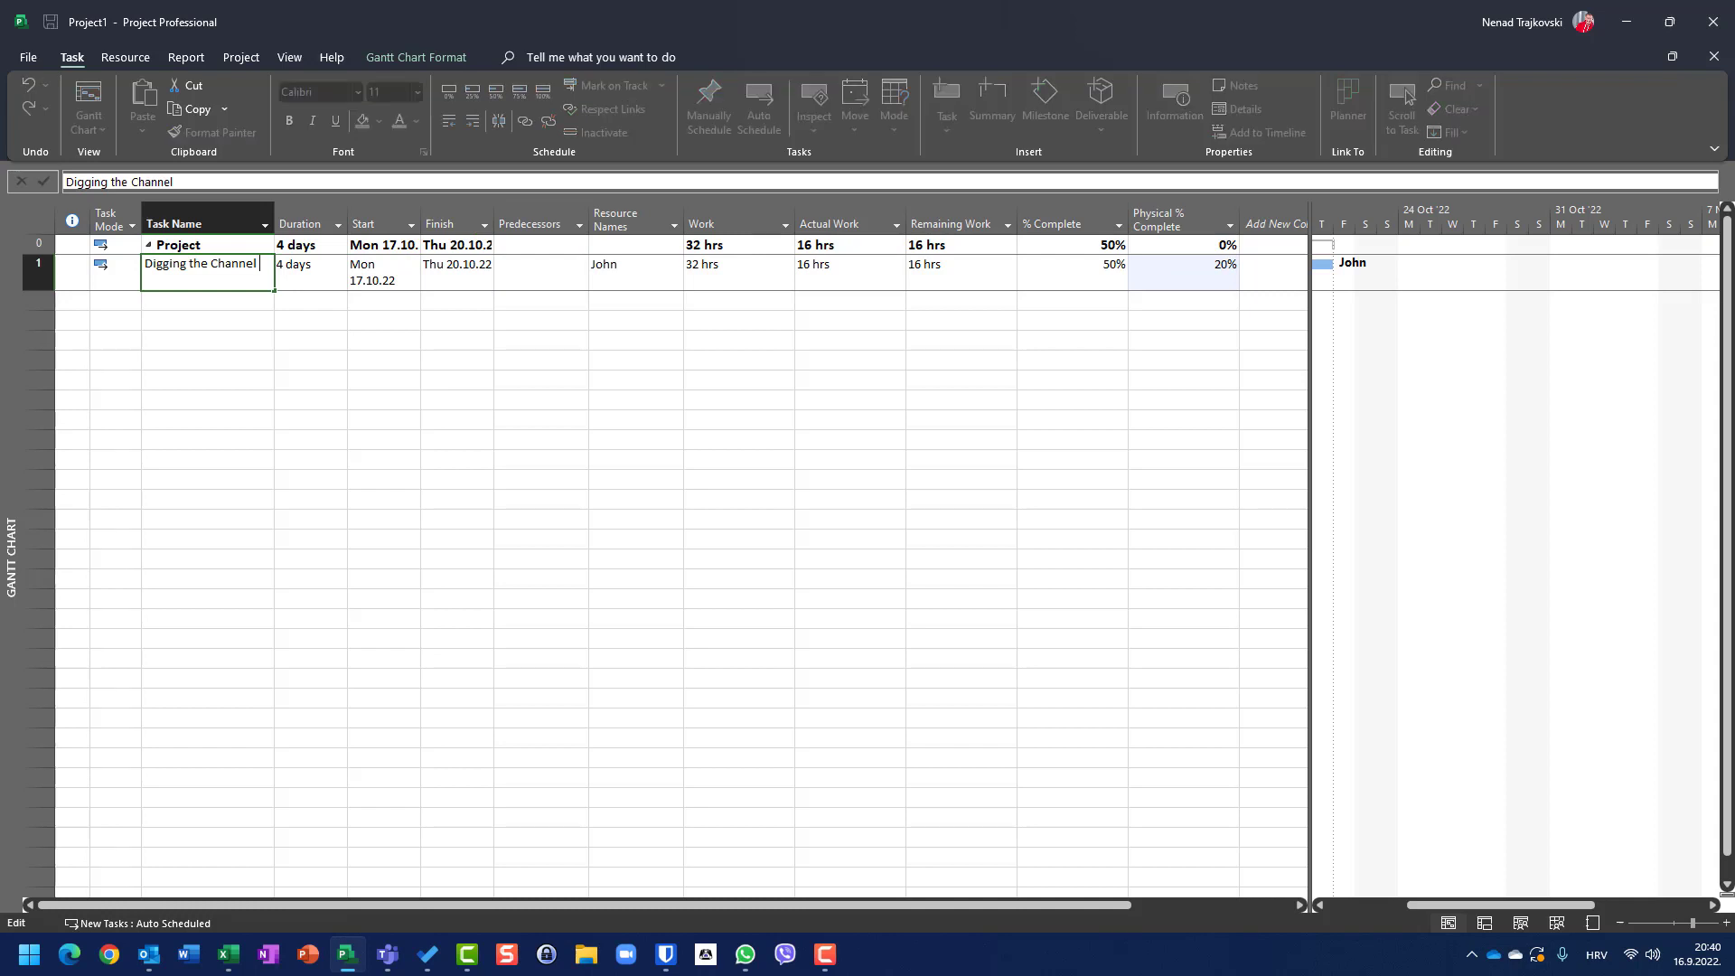
pyautogui.write('10 meters long')
pyautogui.press('Return')
pyautogui.press('Right')
pyautogui.press('Right')
pyautogui.press('Right')
pyautogui.press('Right')
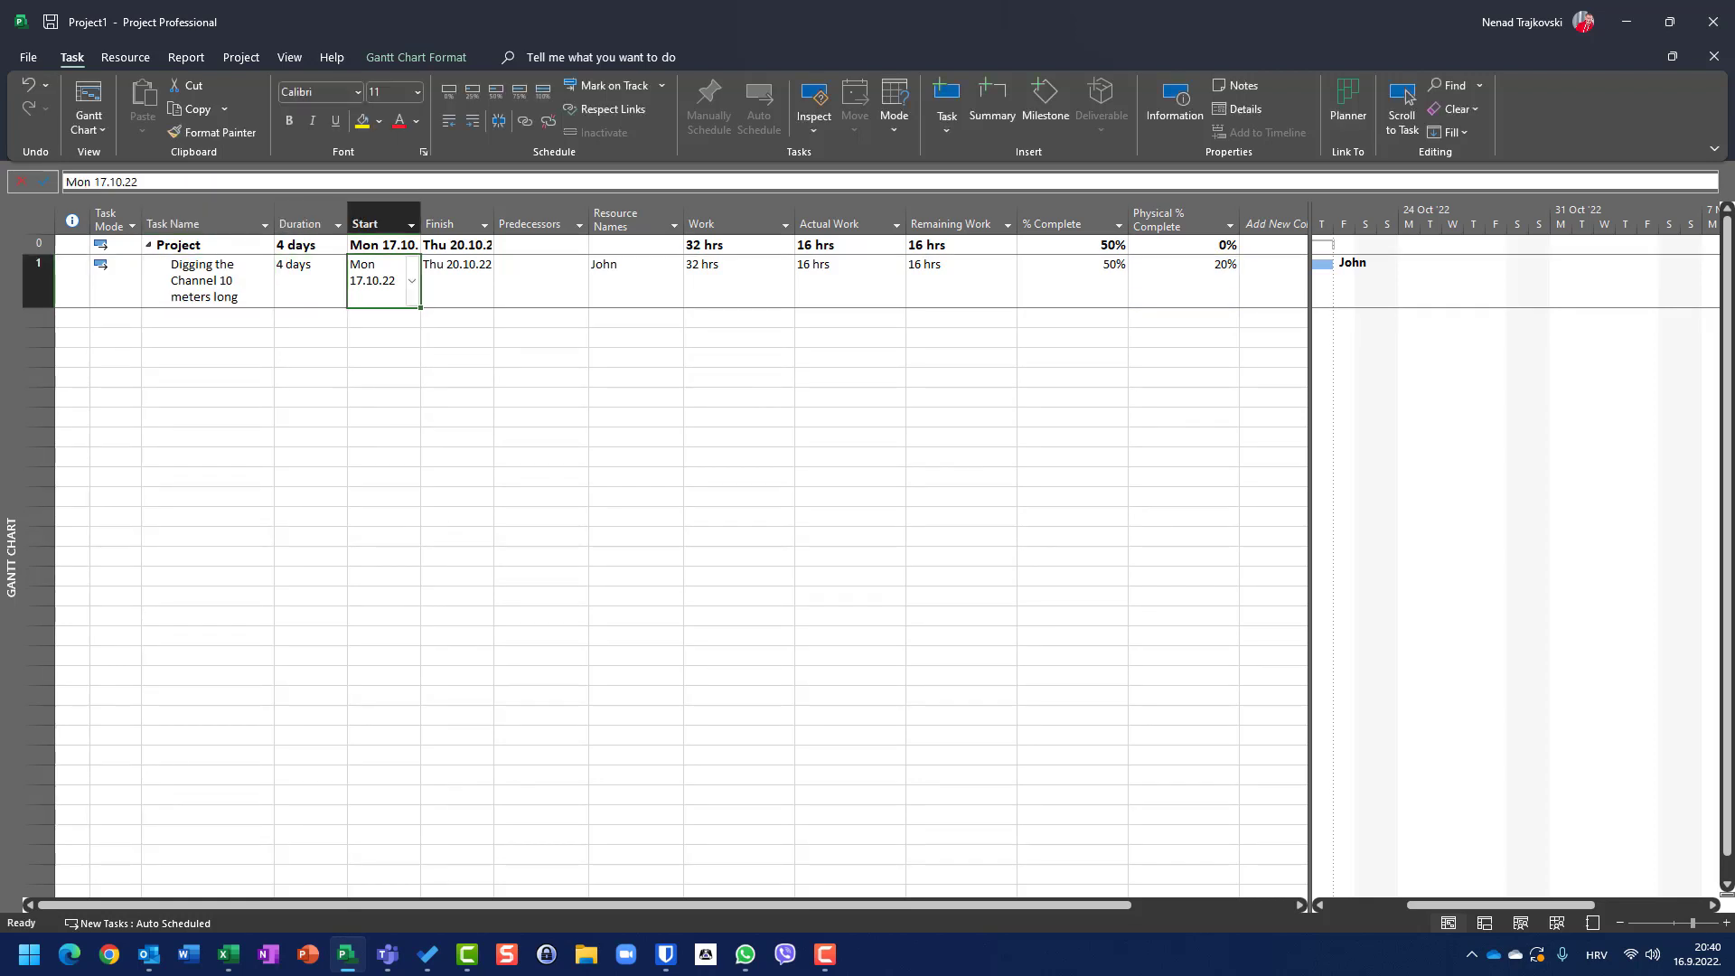
pyautogui.press('Right')
pyautogui.press('Right')
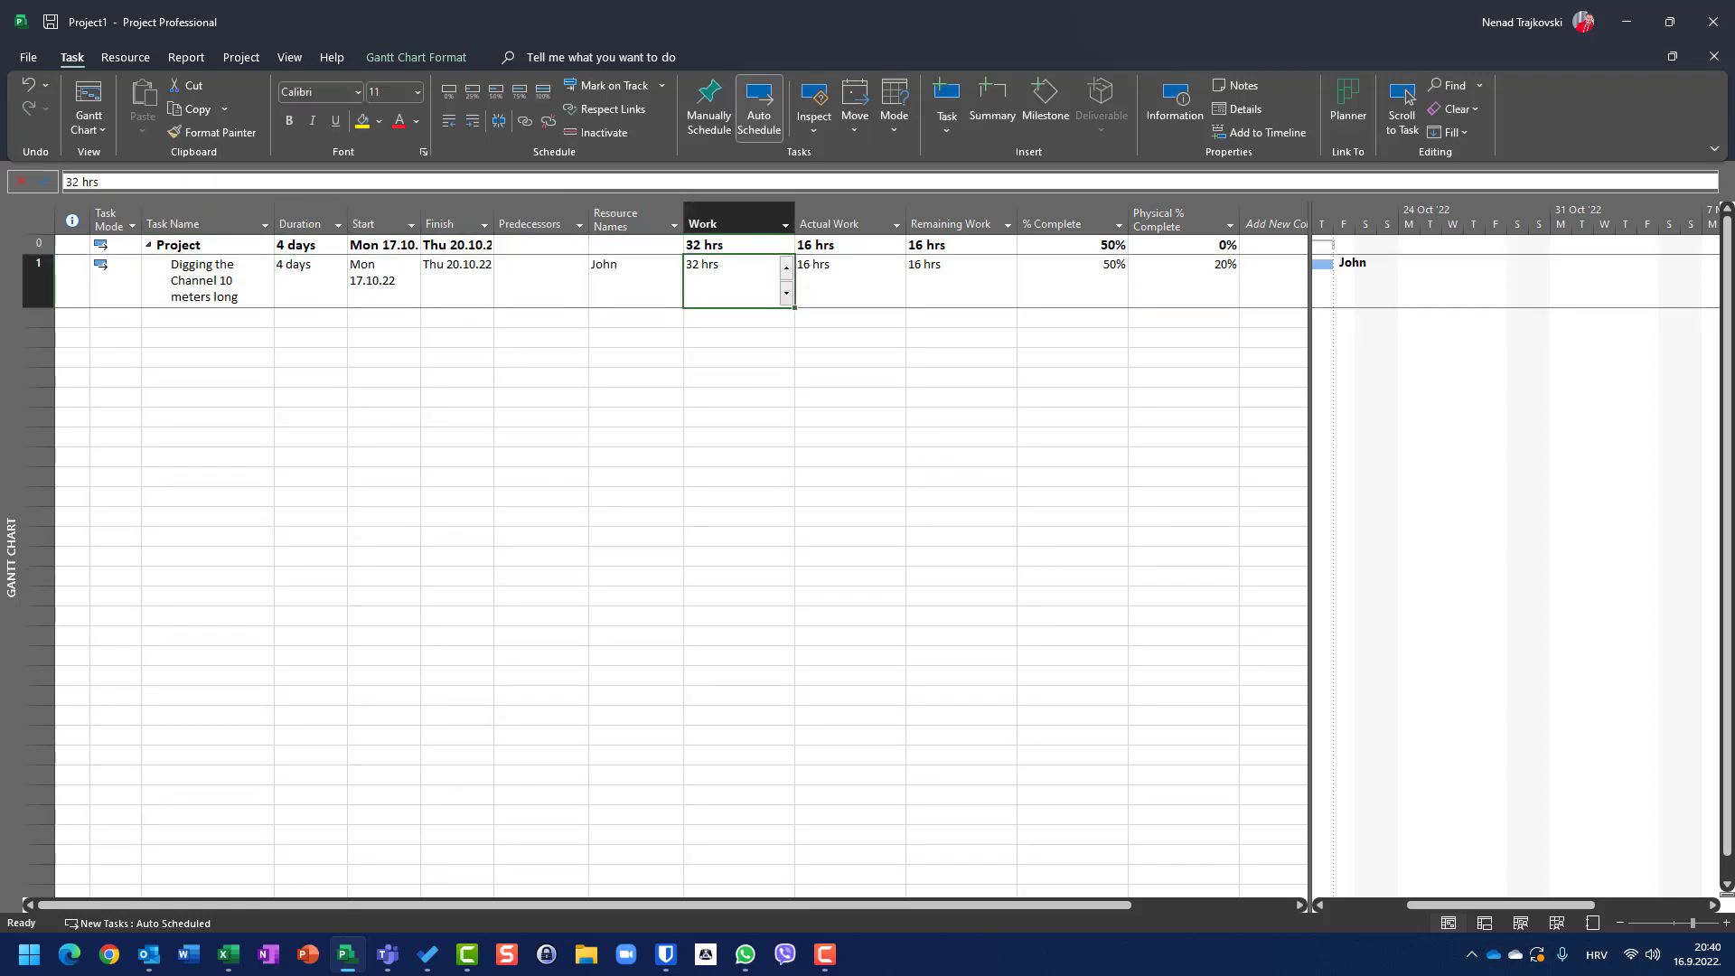
pyautogui.press('Right')
pyautogui.press('Right')
pyautogui.press('Right')
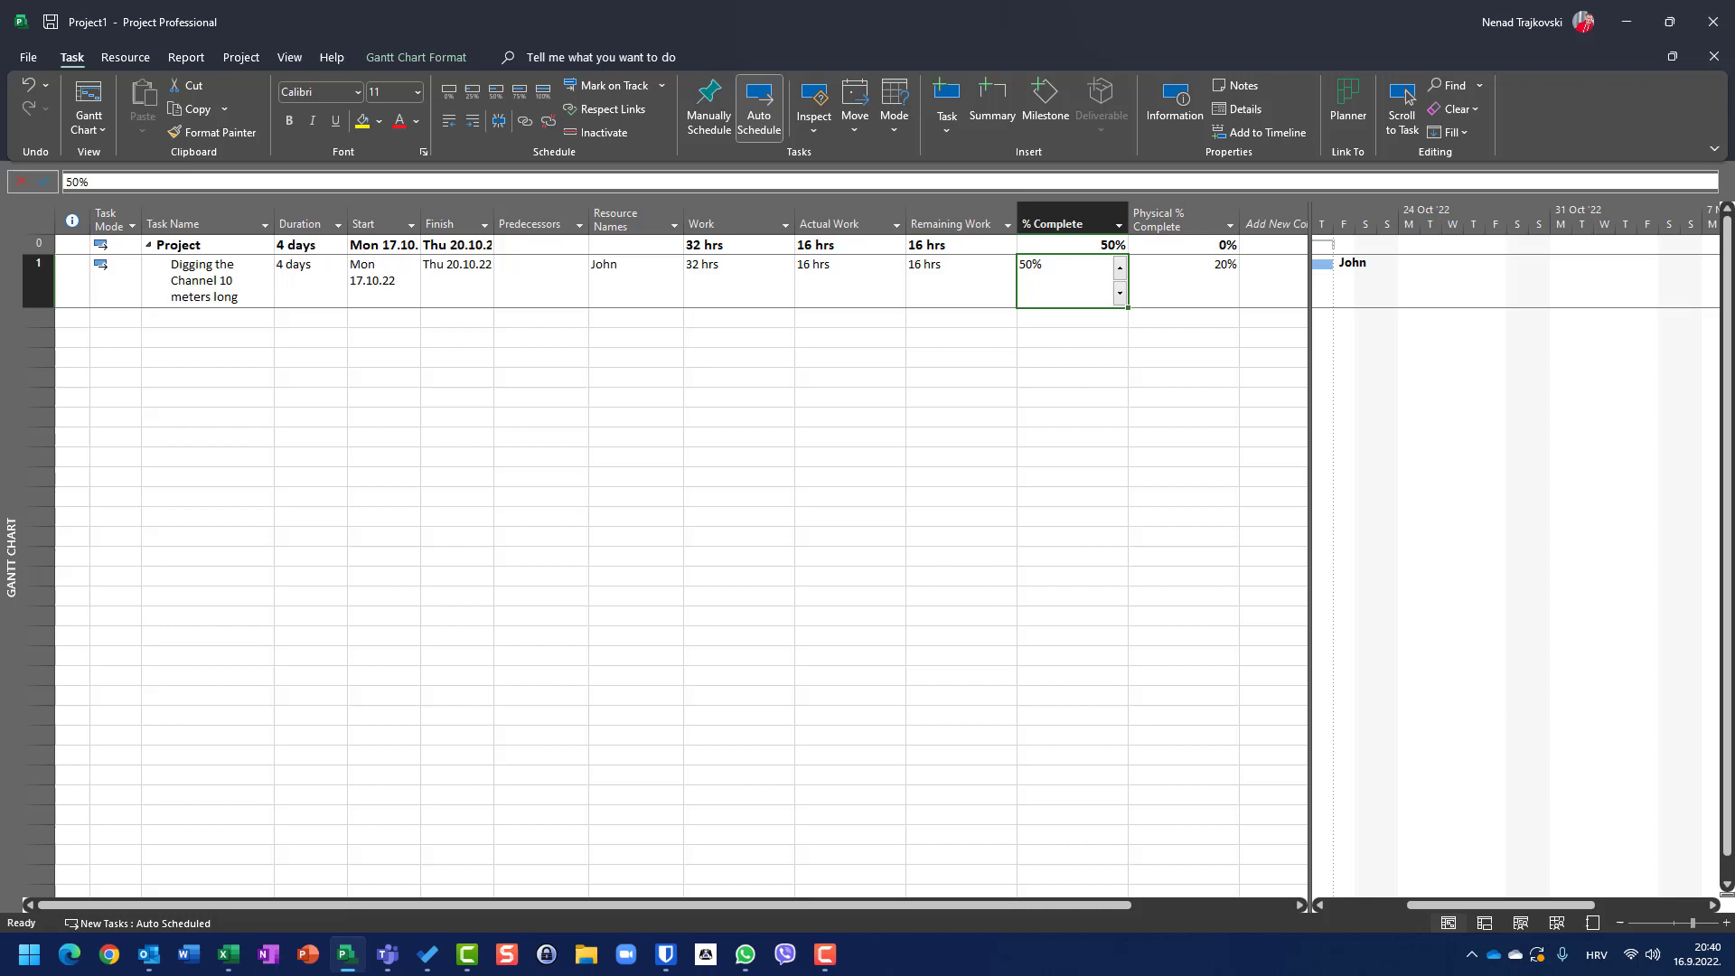
pyautogui.press('Right')
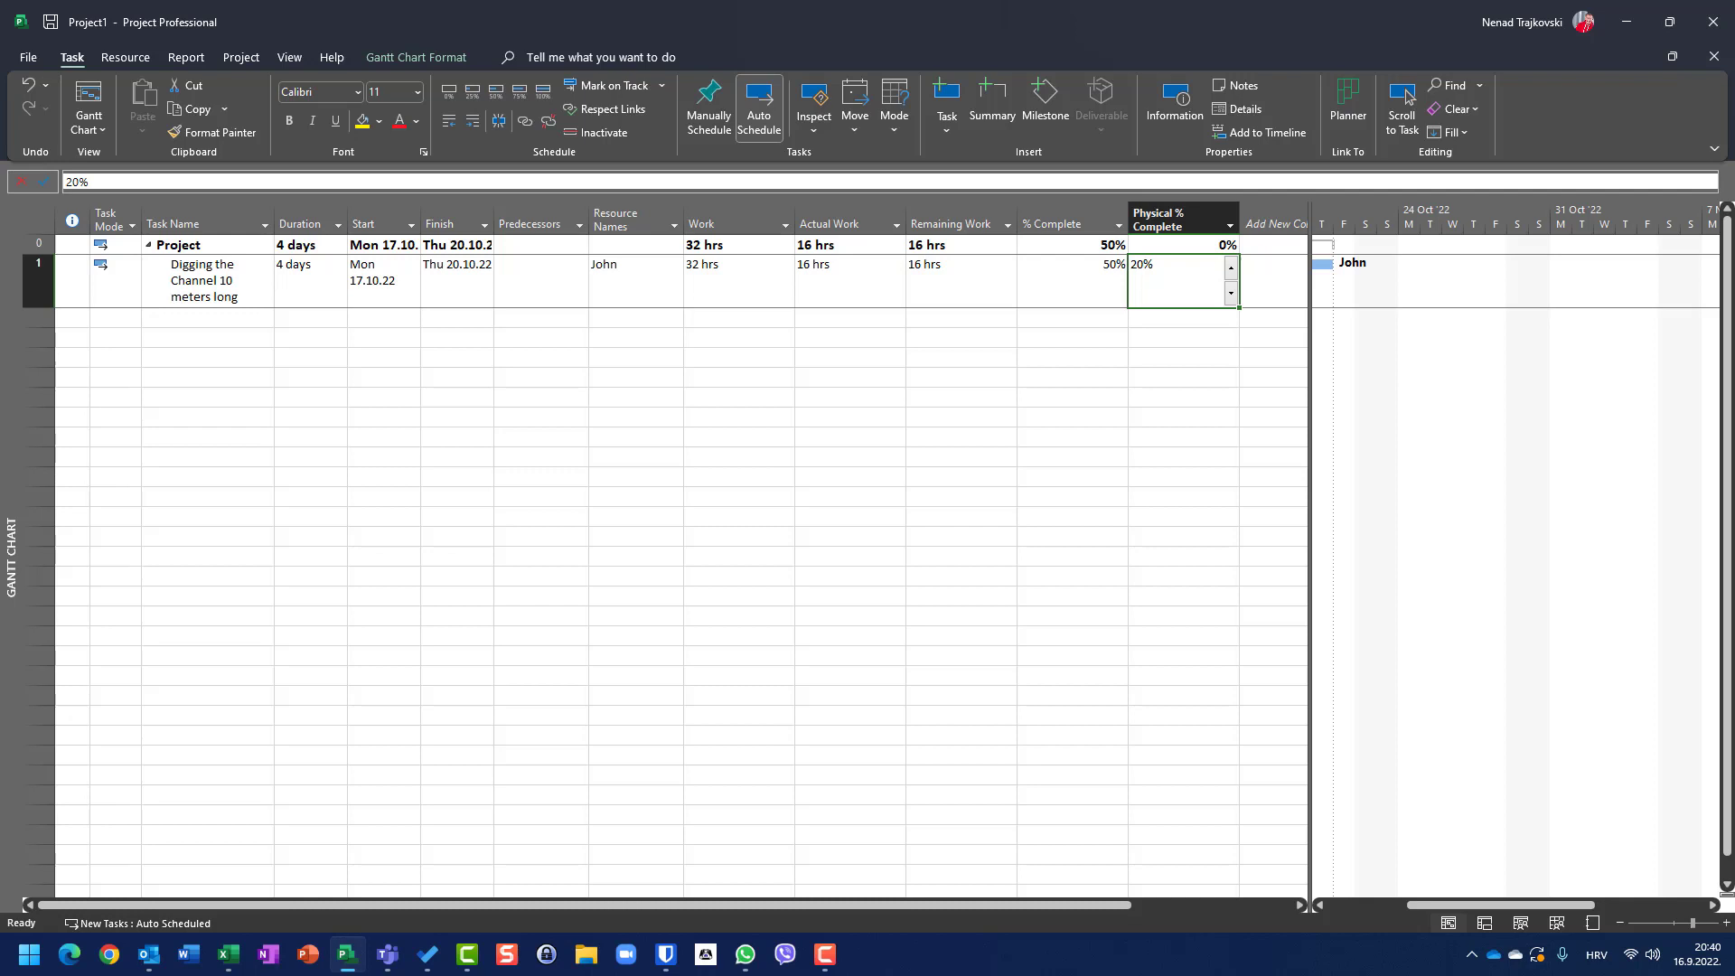
pyautogui.press('Left')
pyautogui.press('Left')
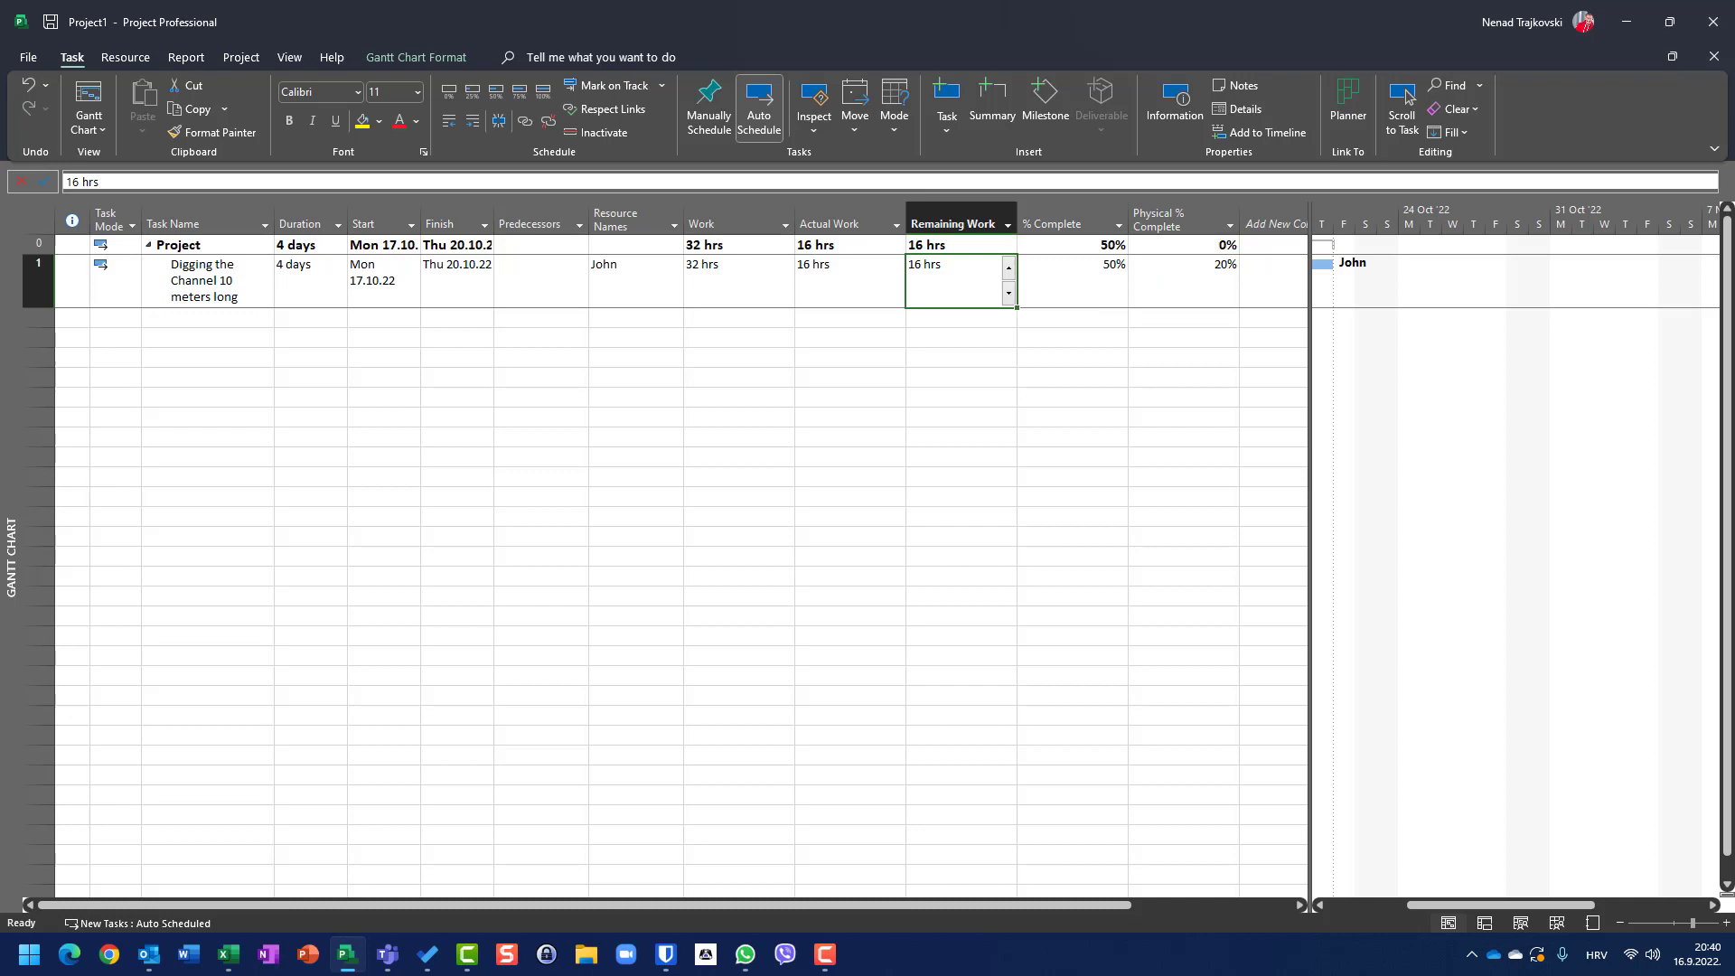
# On the Resource Sheet, enter a second work resource's name in row 2
pyautogui.click(290, 57)
pyautogui.click(397, 109)
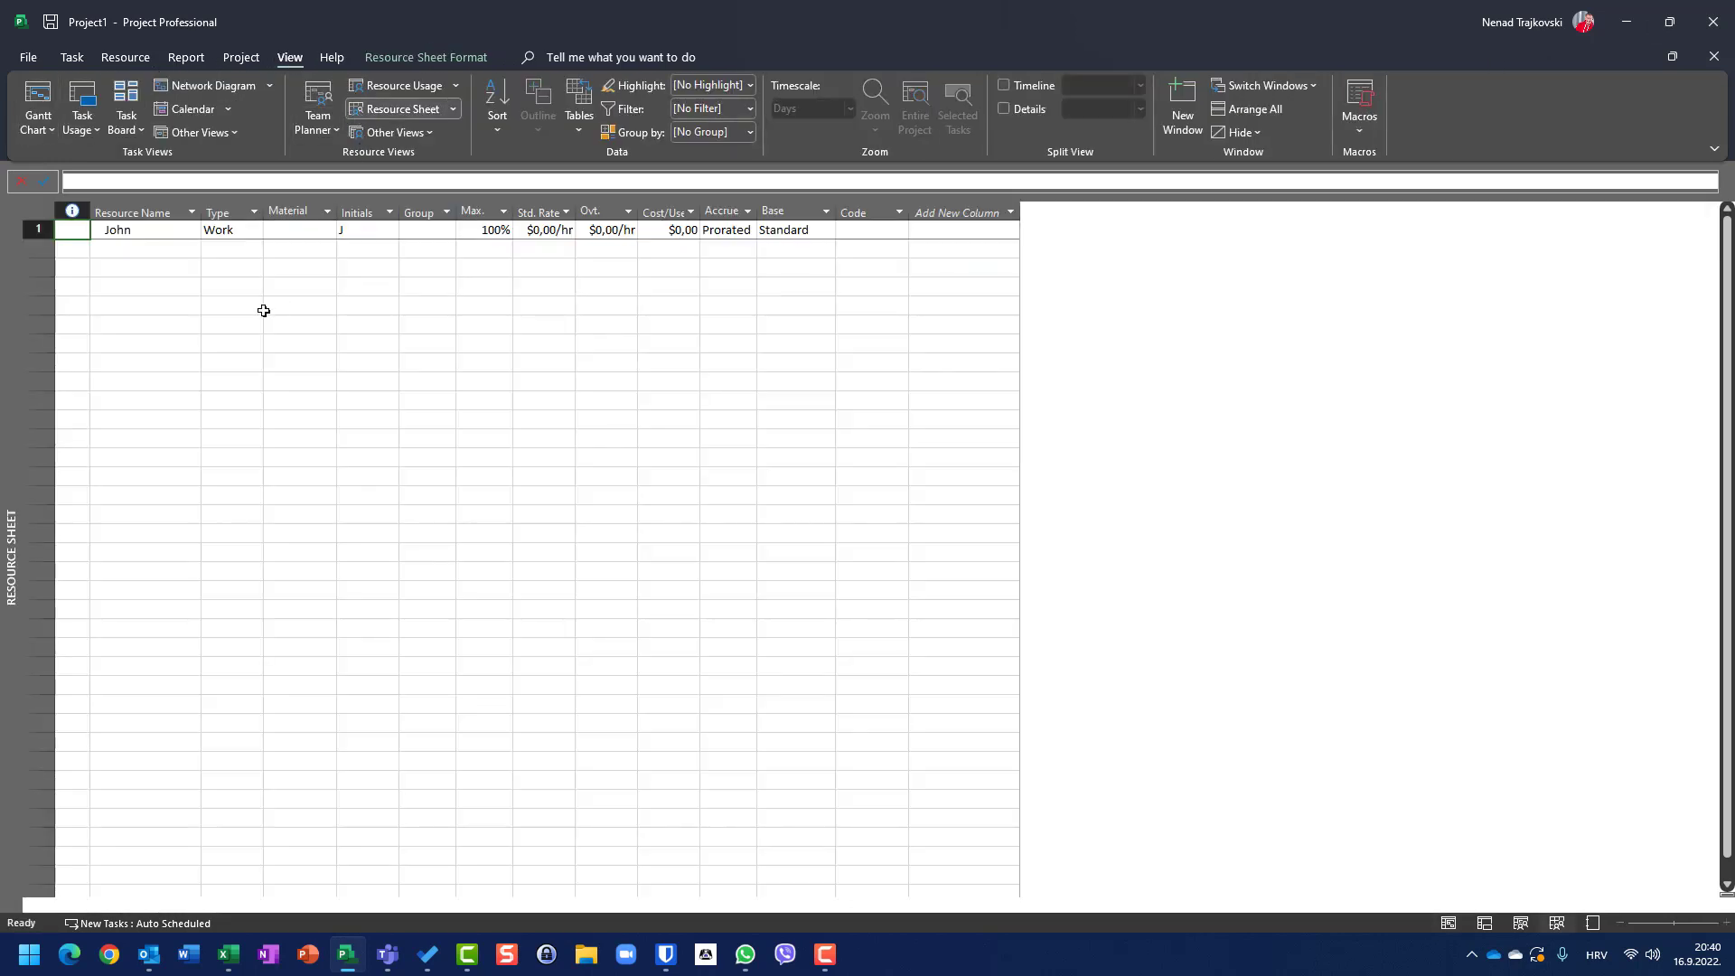
pyautogui.click(140, 247)
pyautogui.write('Ne')
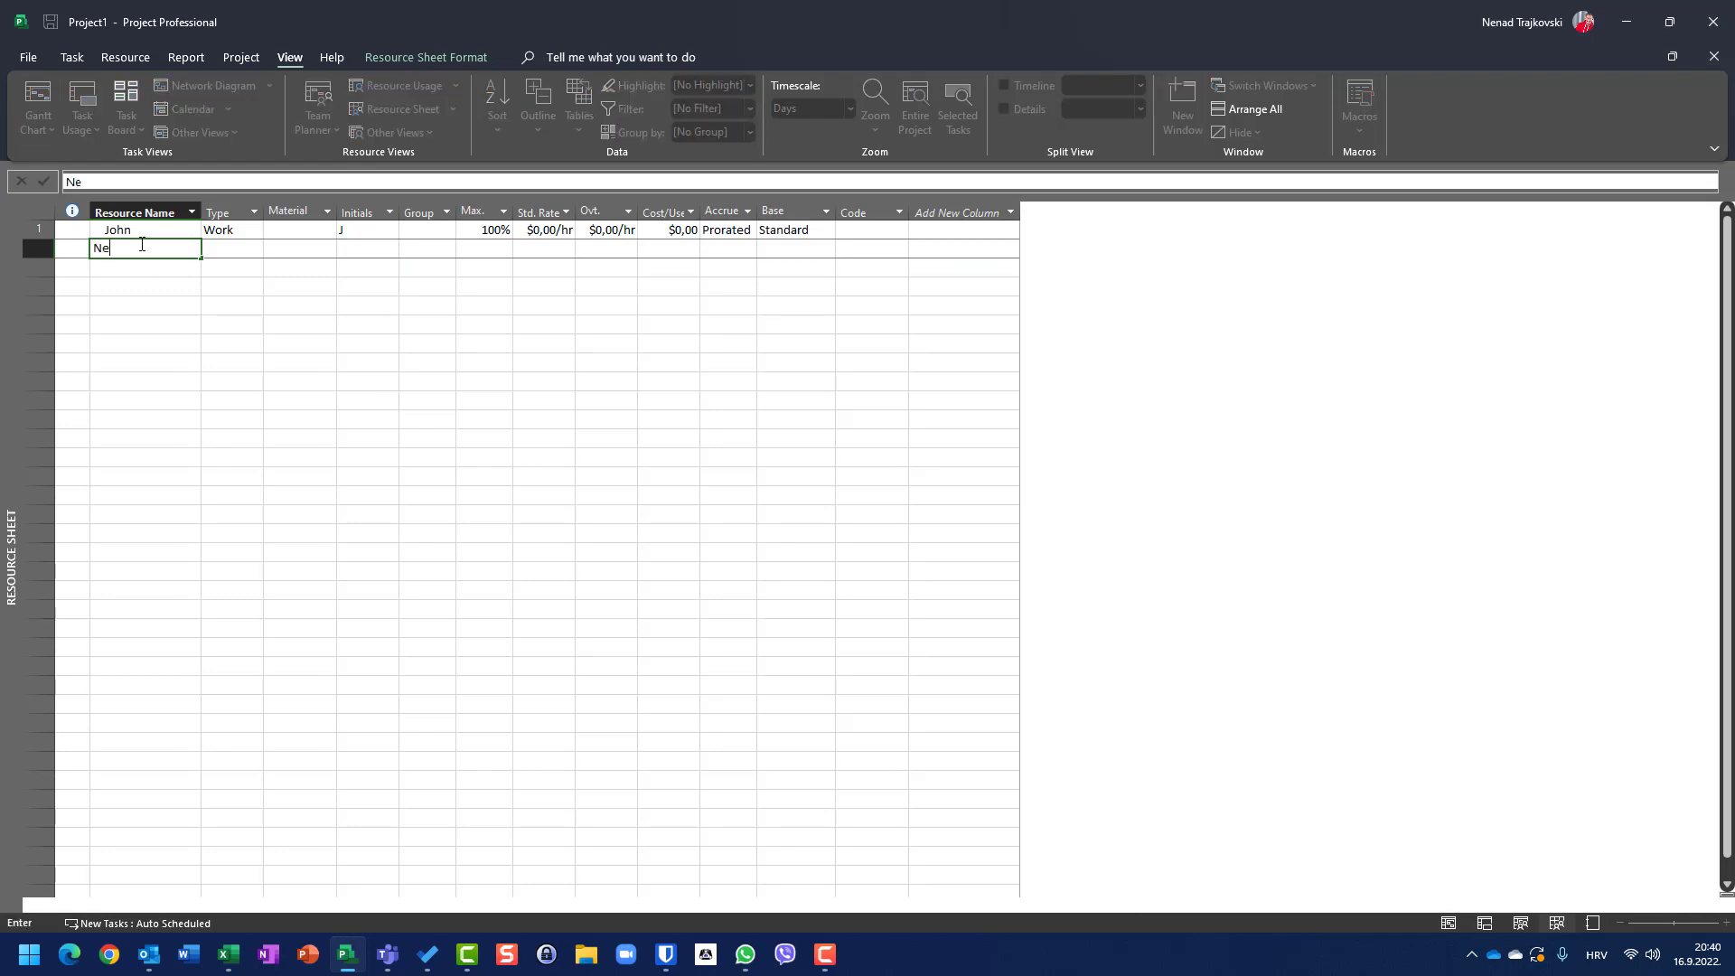
pyautogui.write('nad')
pyautogui.press('Return')
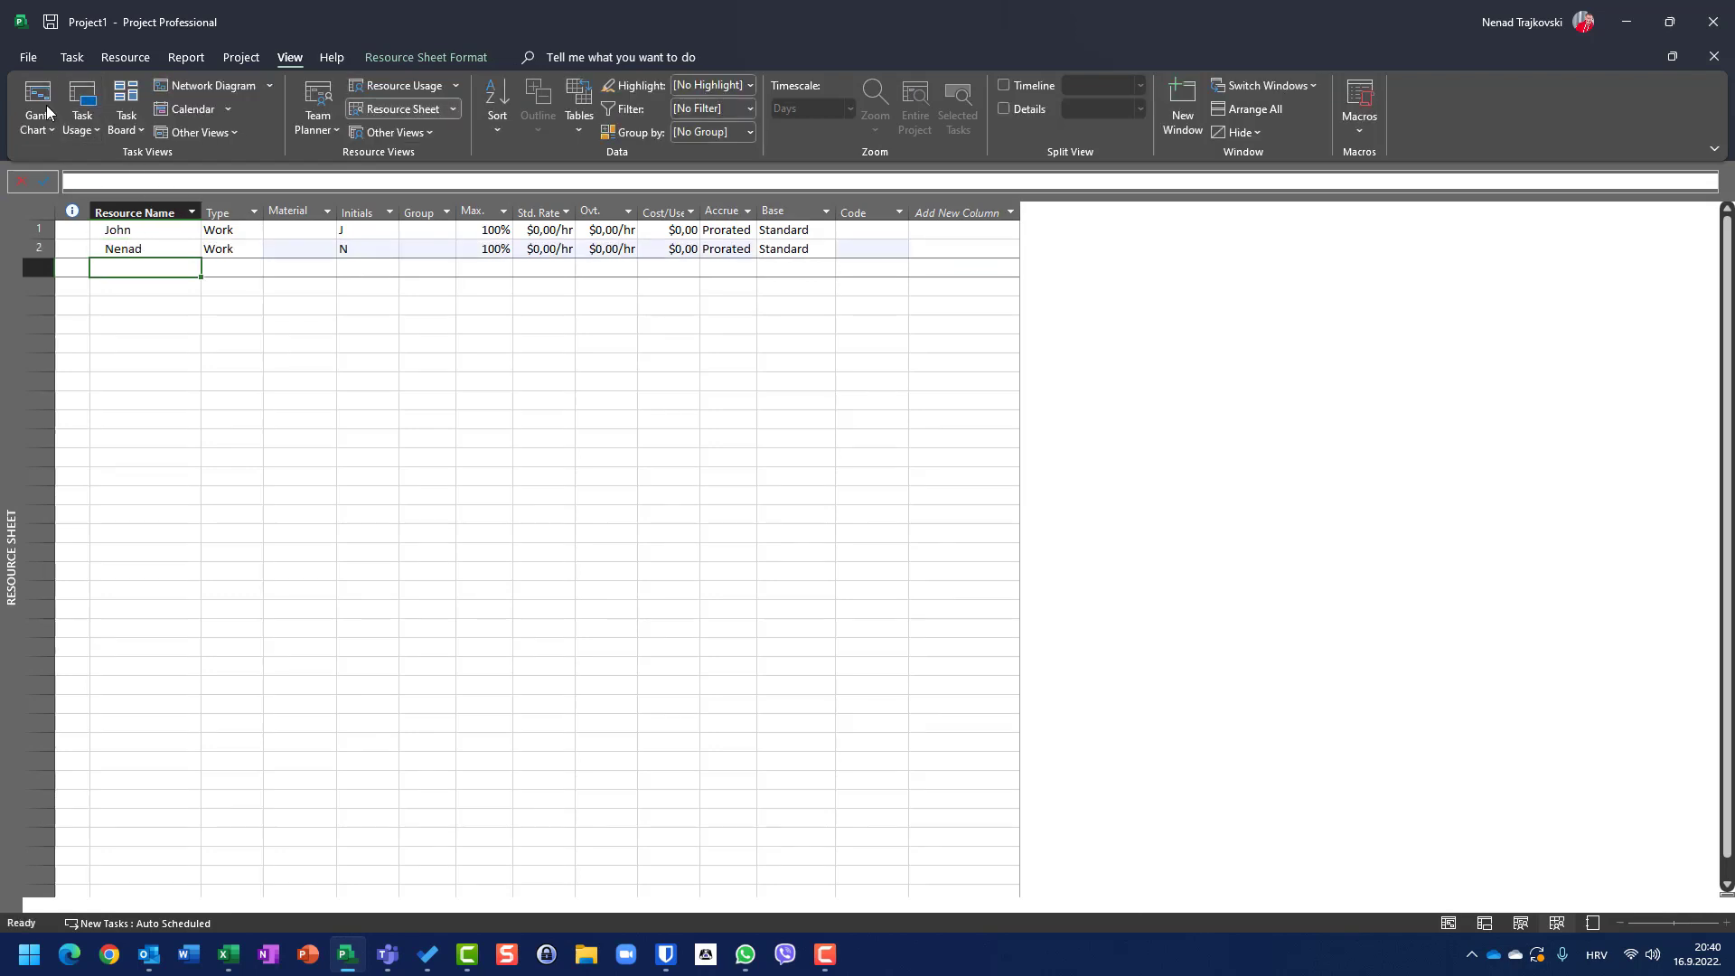
# In the Gantt table, add a task 'Recording vlog' with a 2-day duration
pyautogui.click(38, 104)
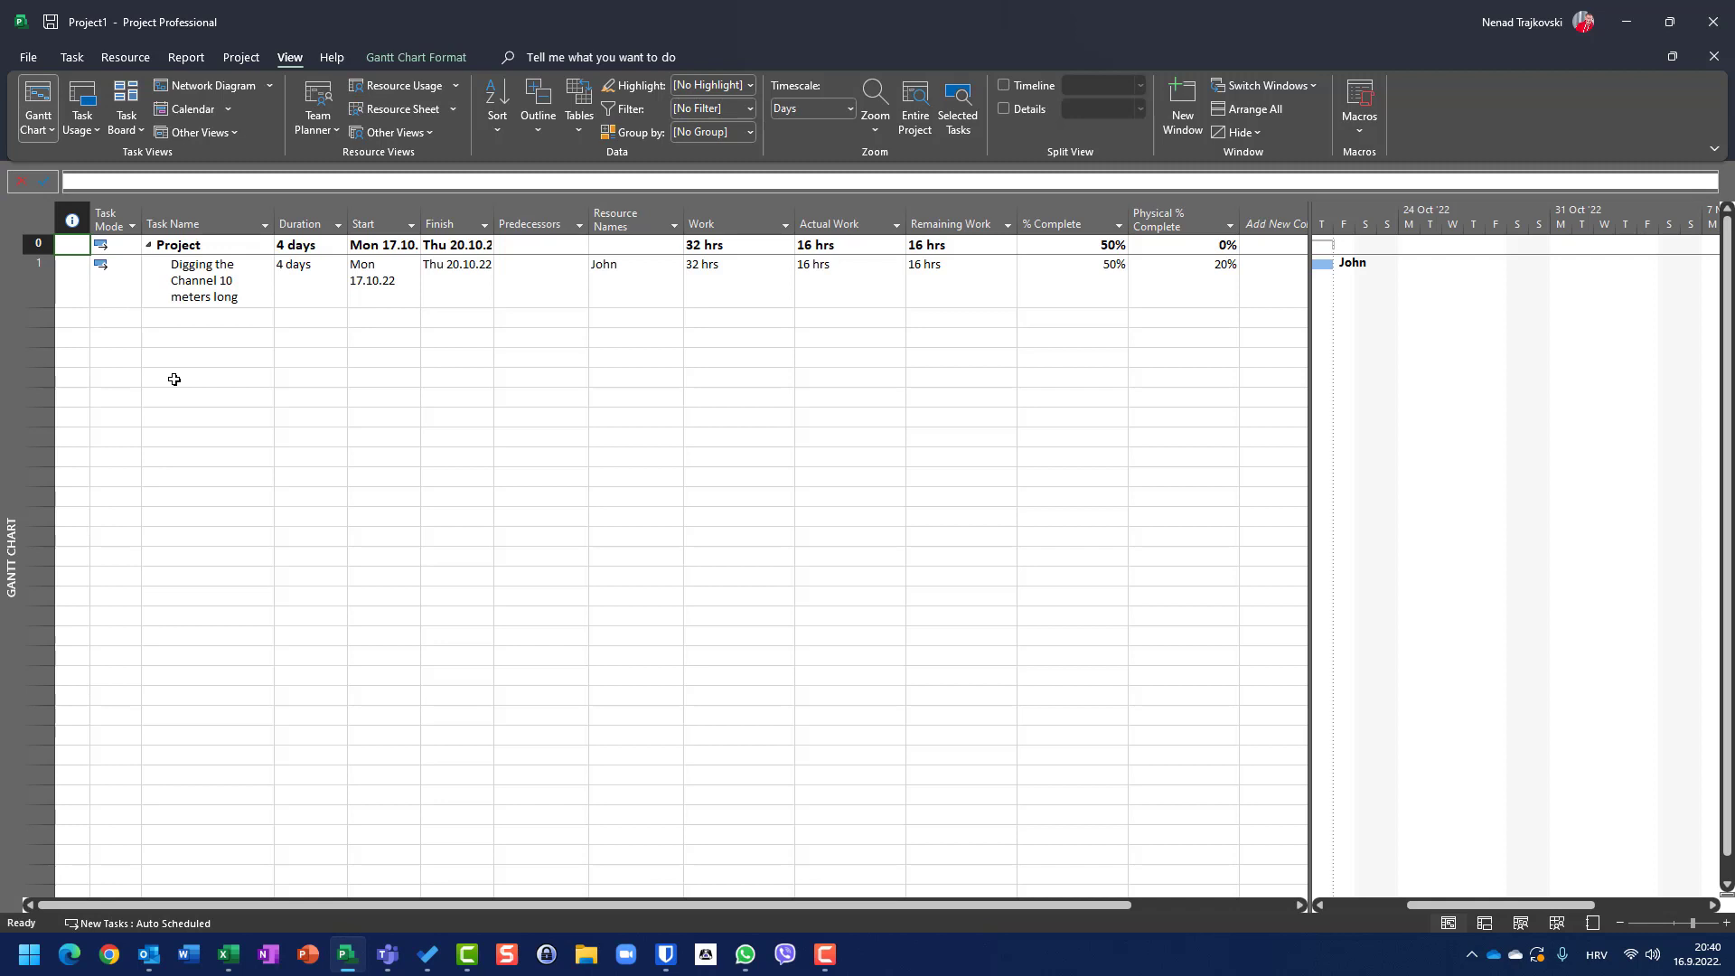
pyautogui.click(225, 337)
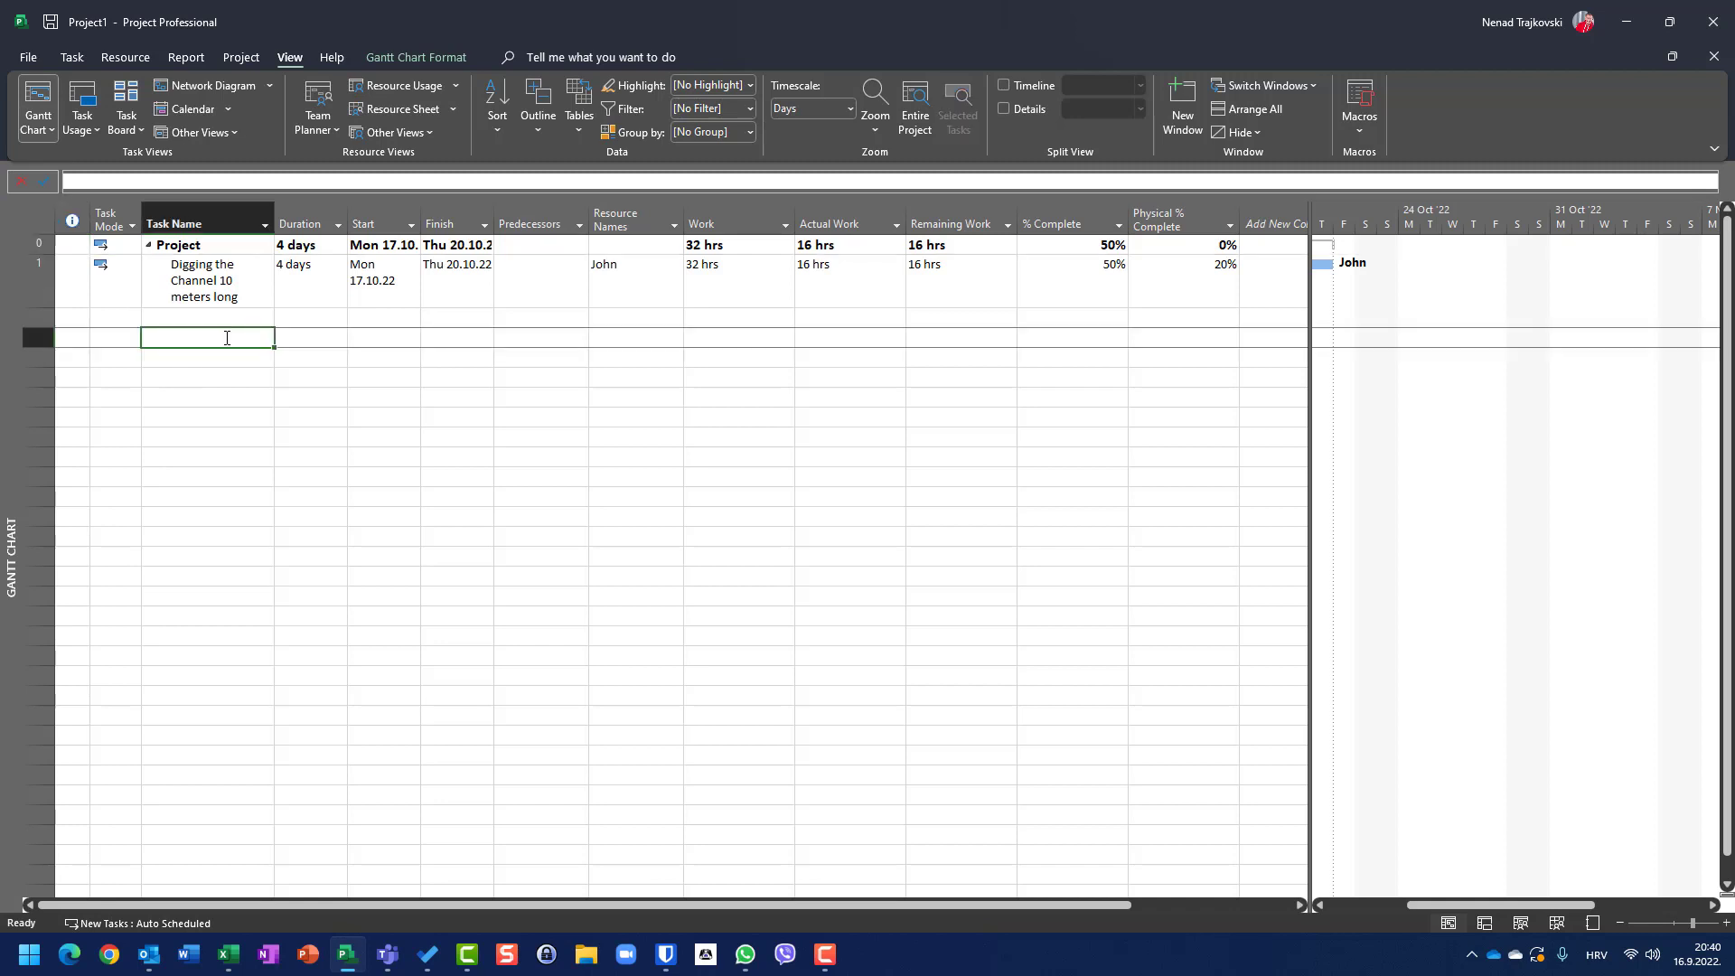
pyautogui.write('Record')
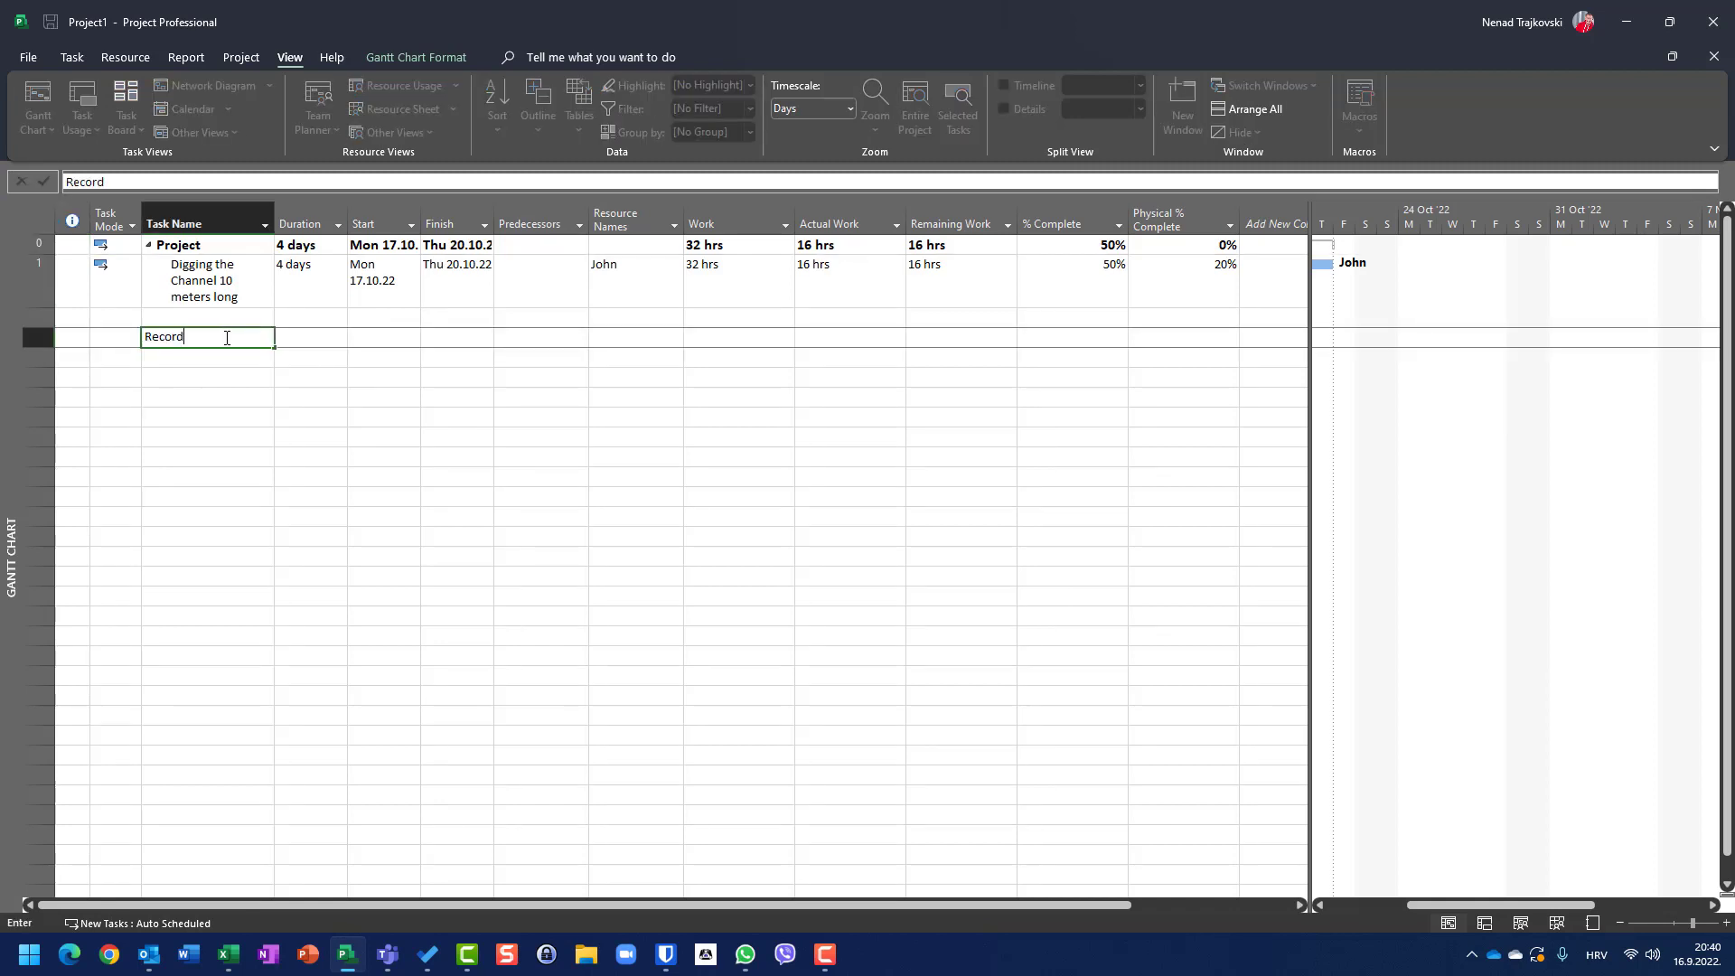
pyautogui.write('ing vlog')
pyautogui.press('Return')
pyautogui.click(307, 337)
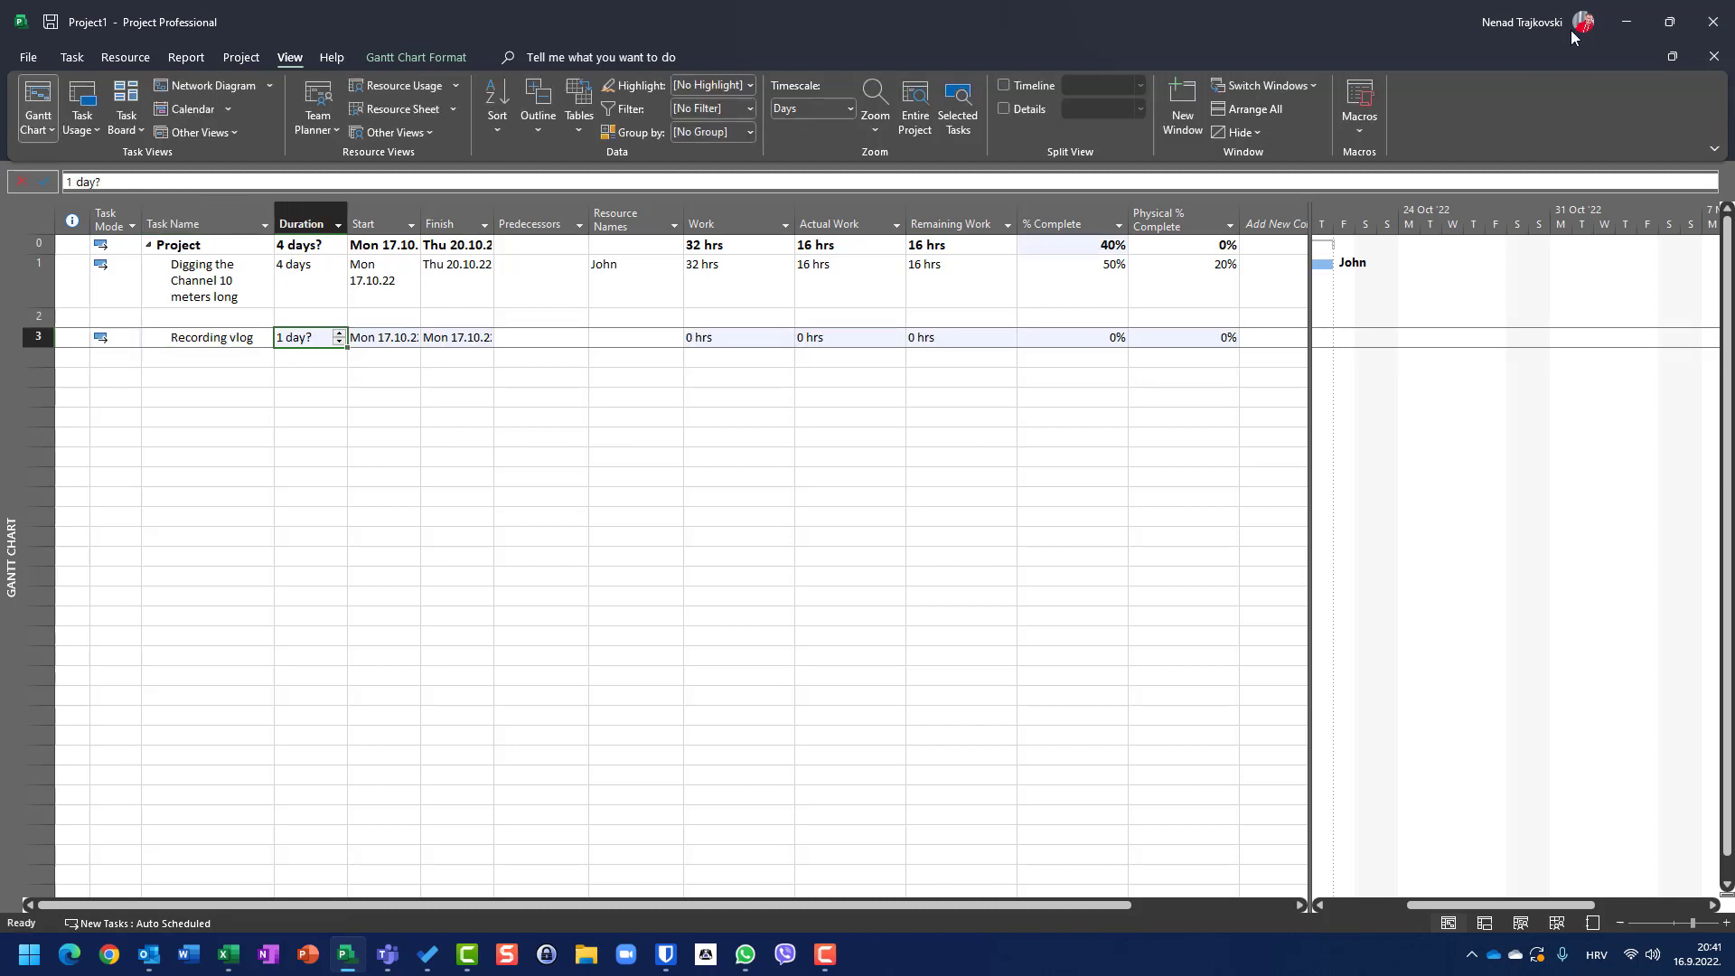
pyautogui.write('4')
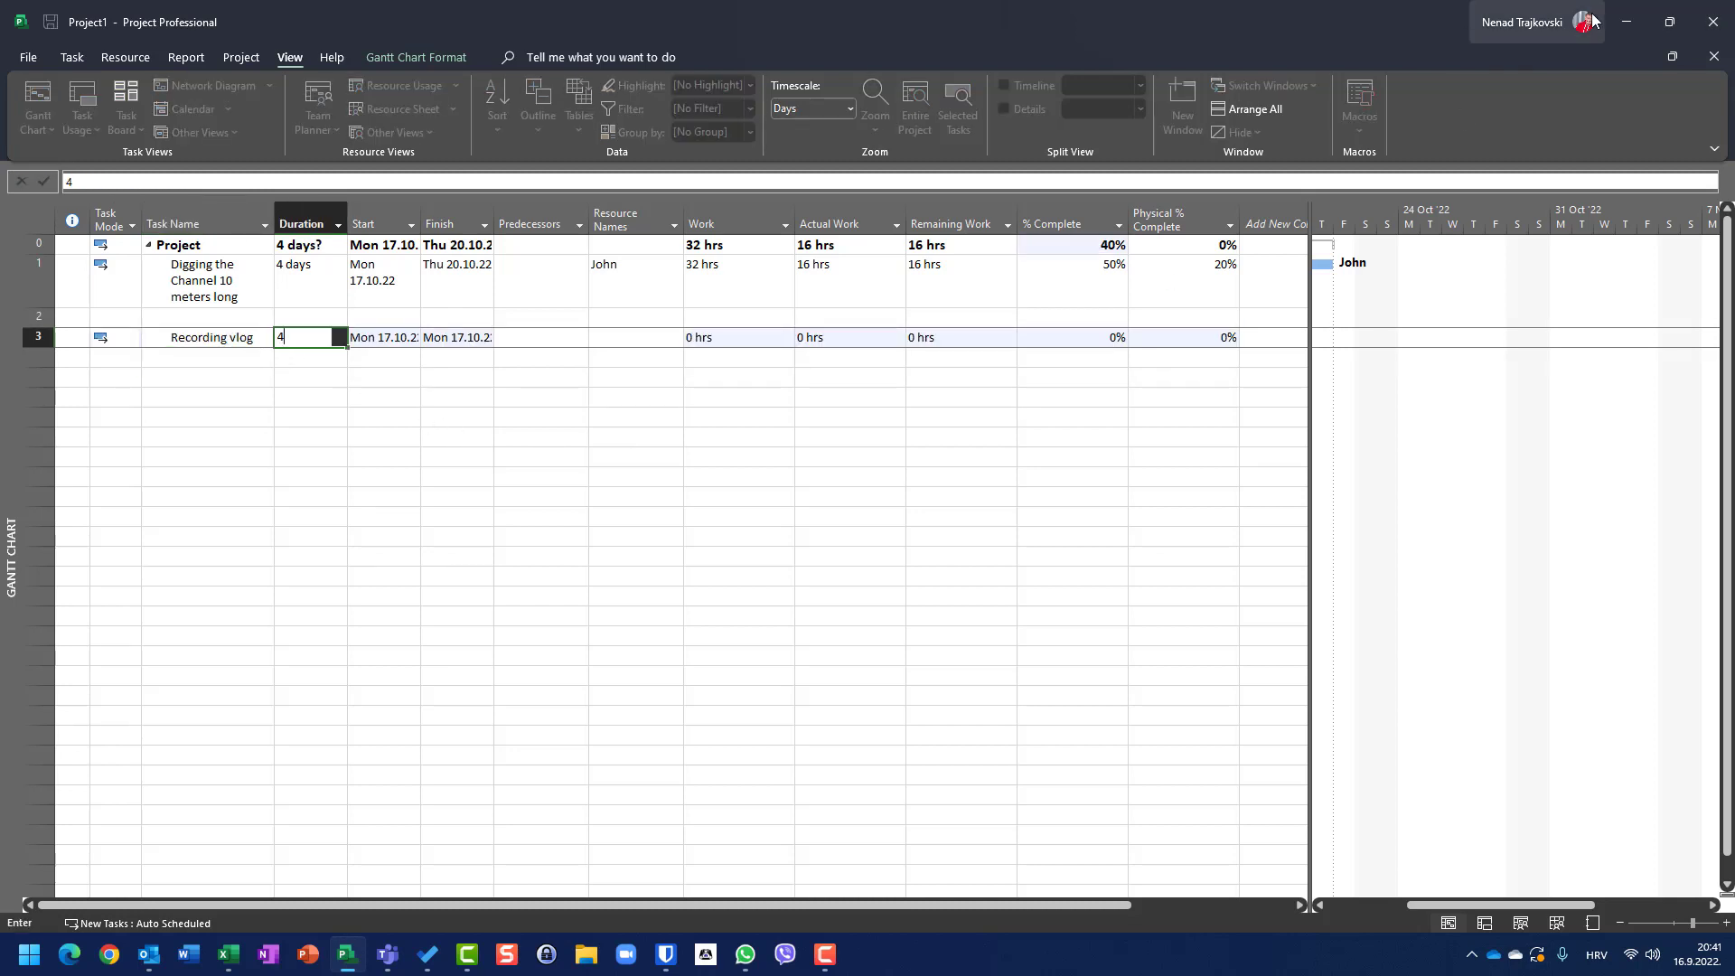
pyautogui.press('BackSpace')
pyautogui.write('2 days')
pyautogui.press('Return')
# Assign the newly added resource to Recording vlog in Resource Names
pyautogui.press('Up')
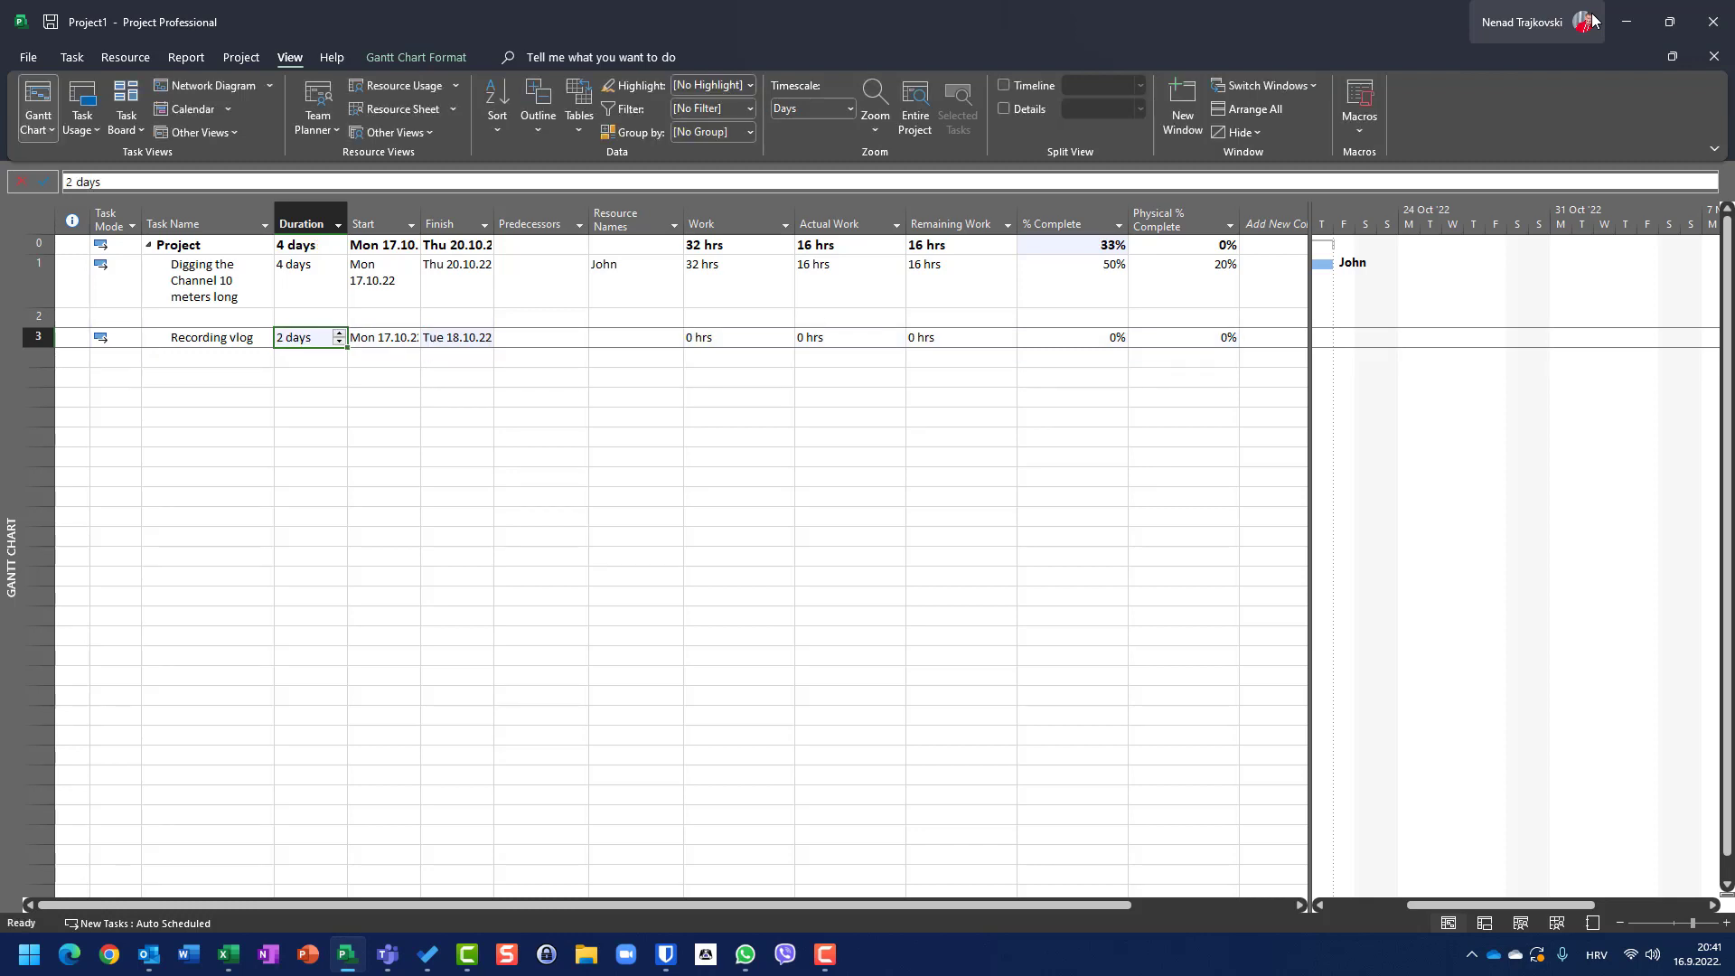
pyautogui.press('Right')
pyautogui.press('Right')
pyautogui.press('Right')
pyautogui.press('Right')
pyautogui.write('Nenad')
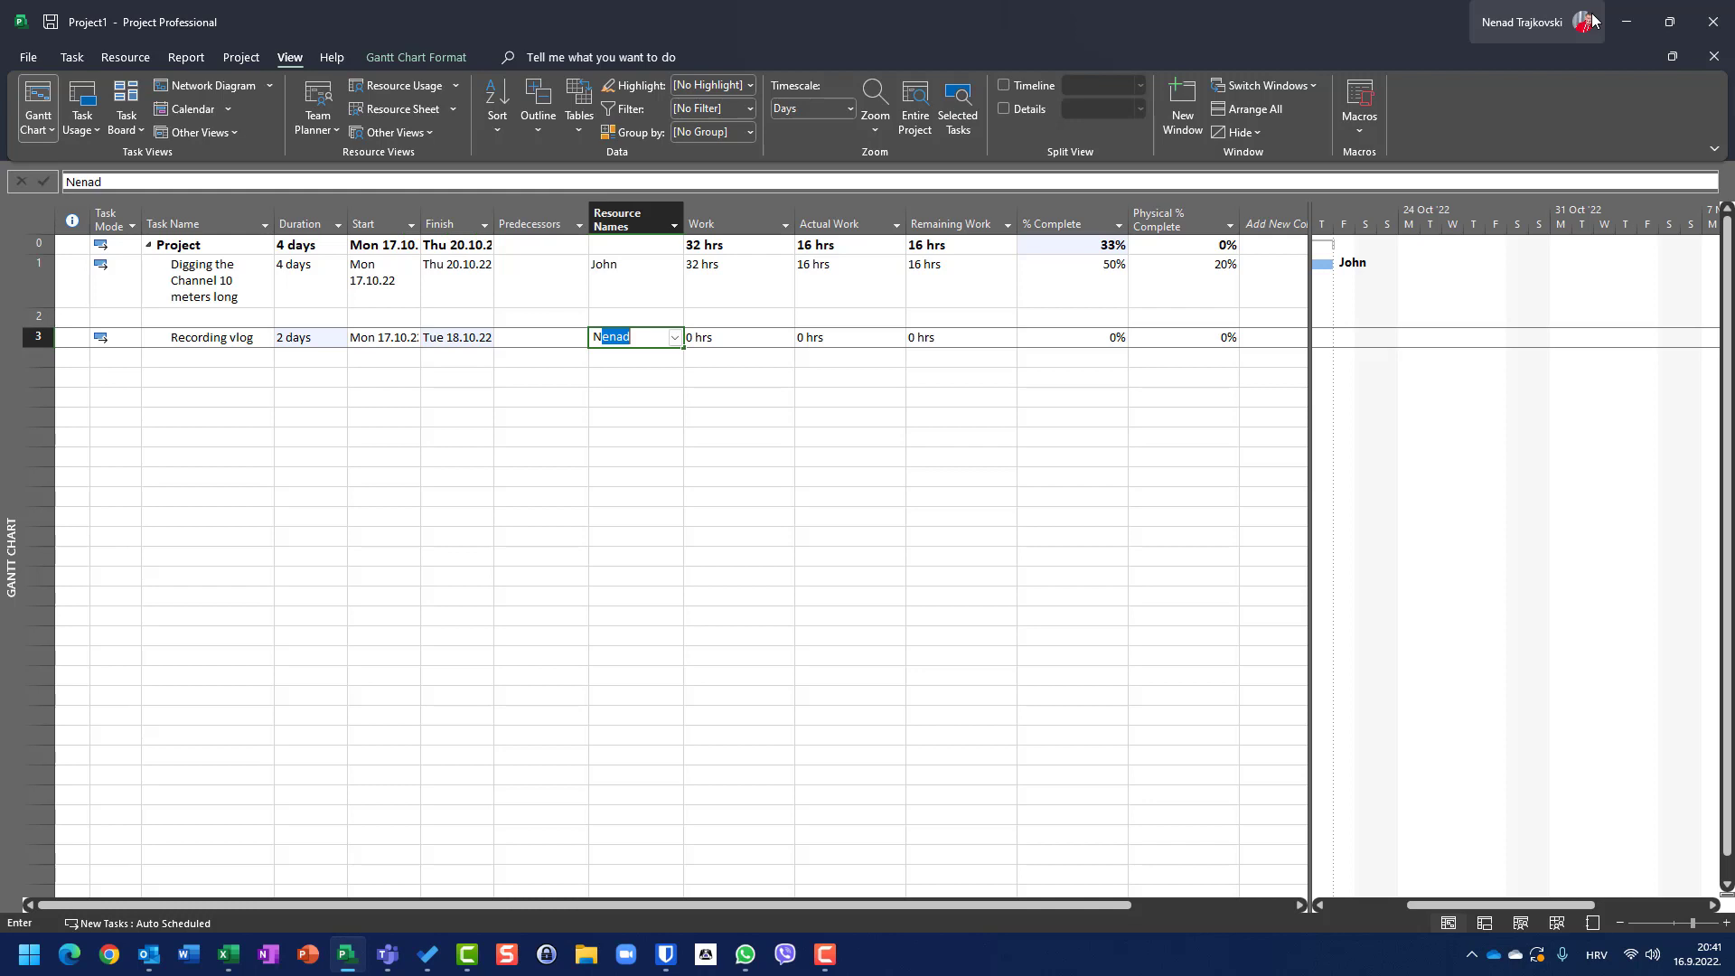
pyautogui.press('Return')
pyautogui.press('Up')
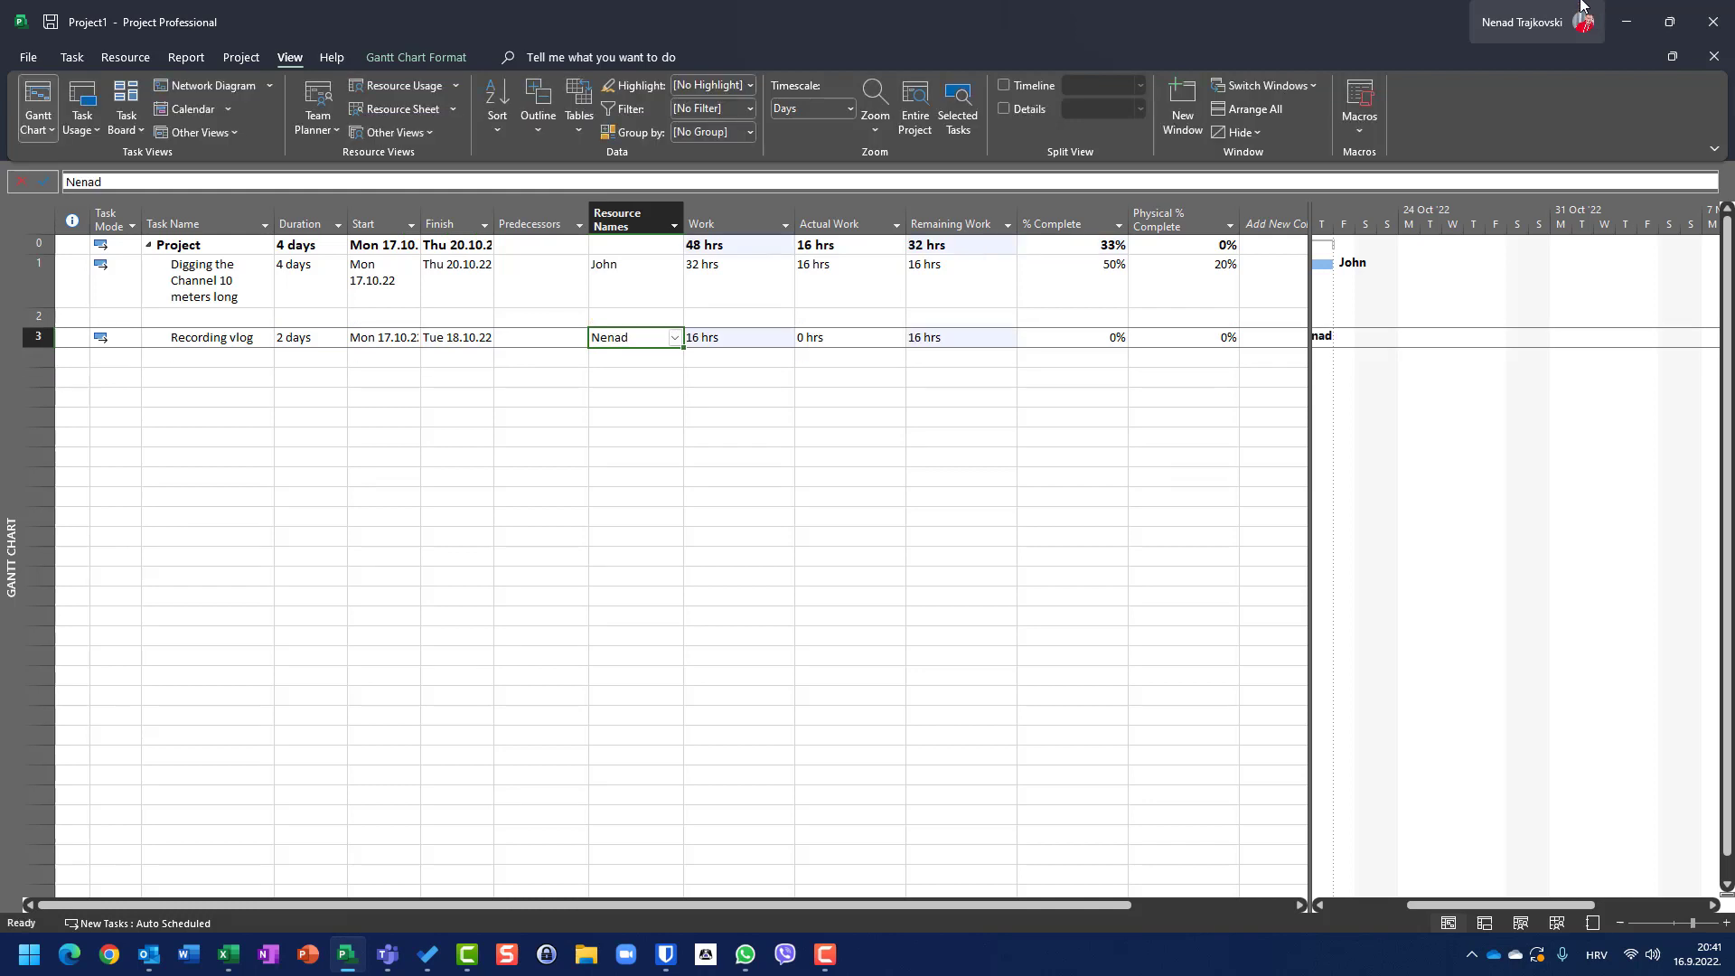
pyautogui.click(58, 55)
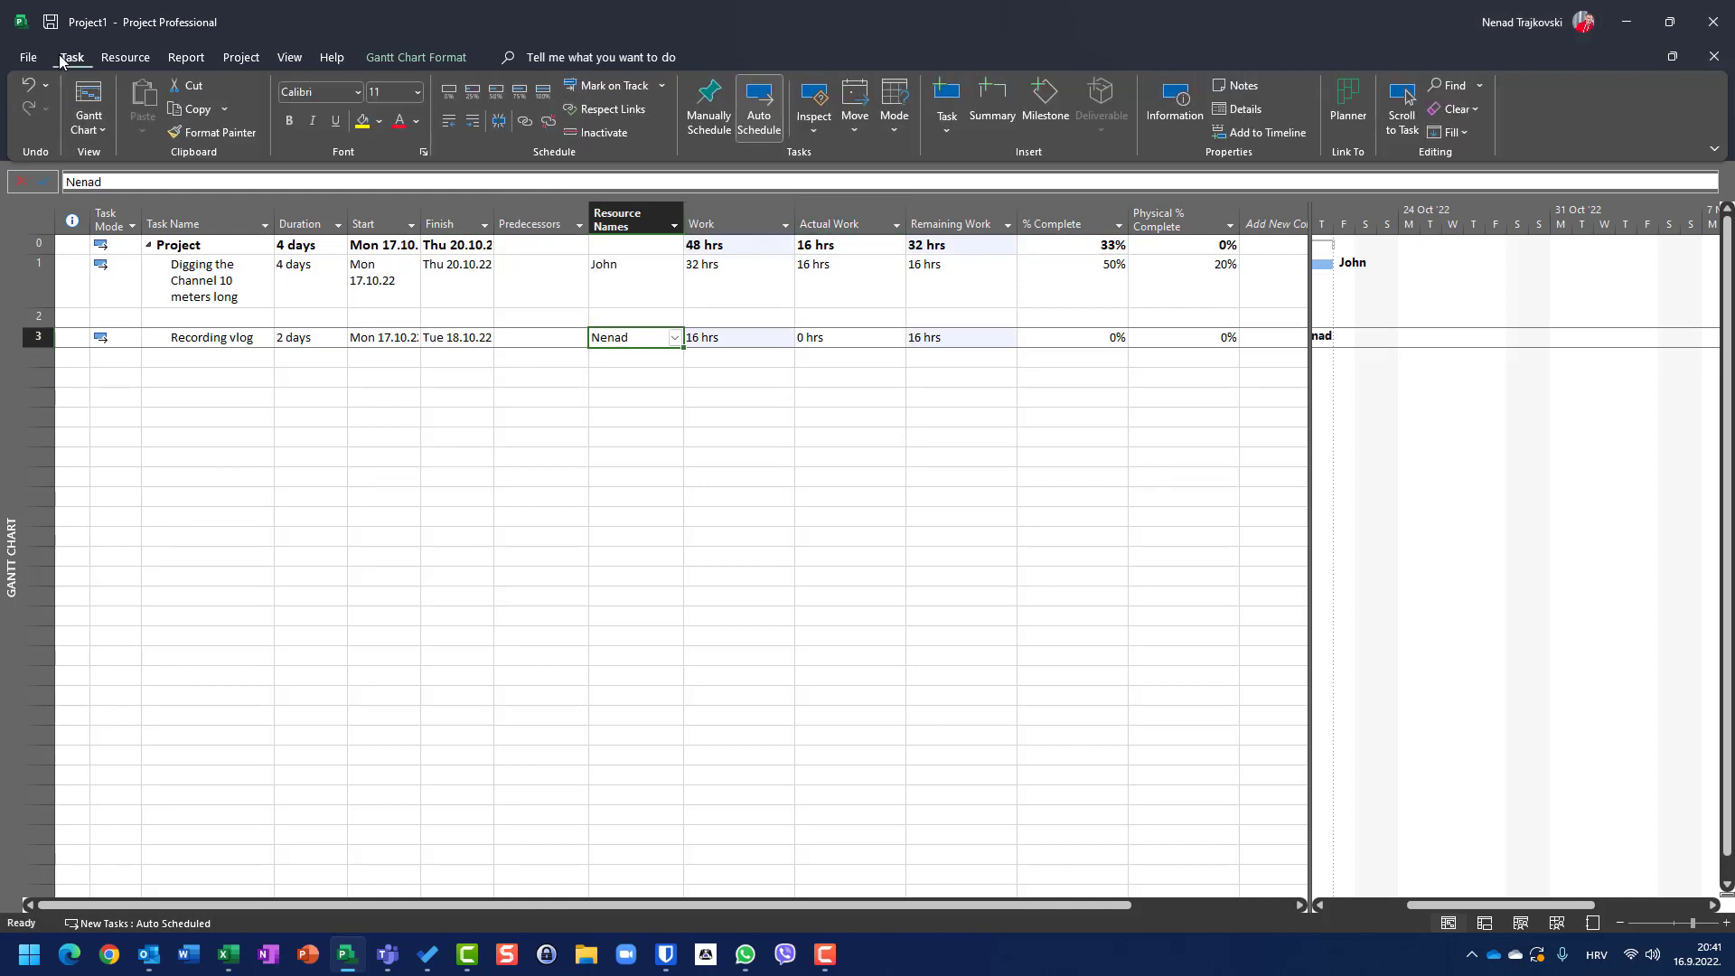
# Mark Recording vlog 50% complete (8 hrs actual) and enter 20% Physical % Complete
pyautogui.click(496, 91)
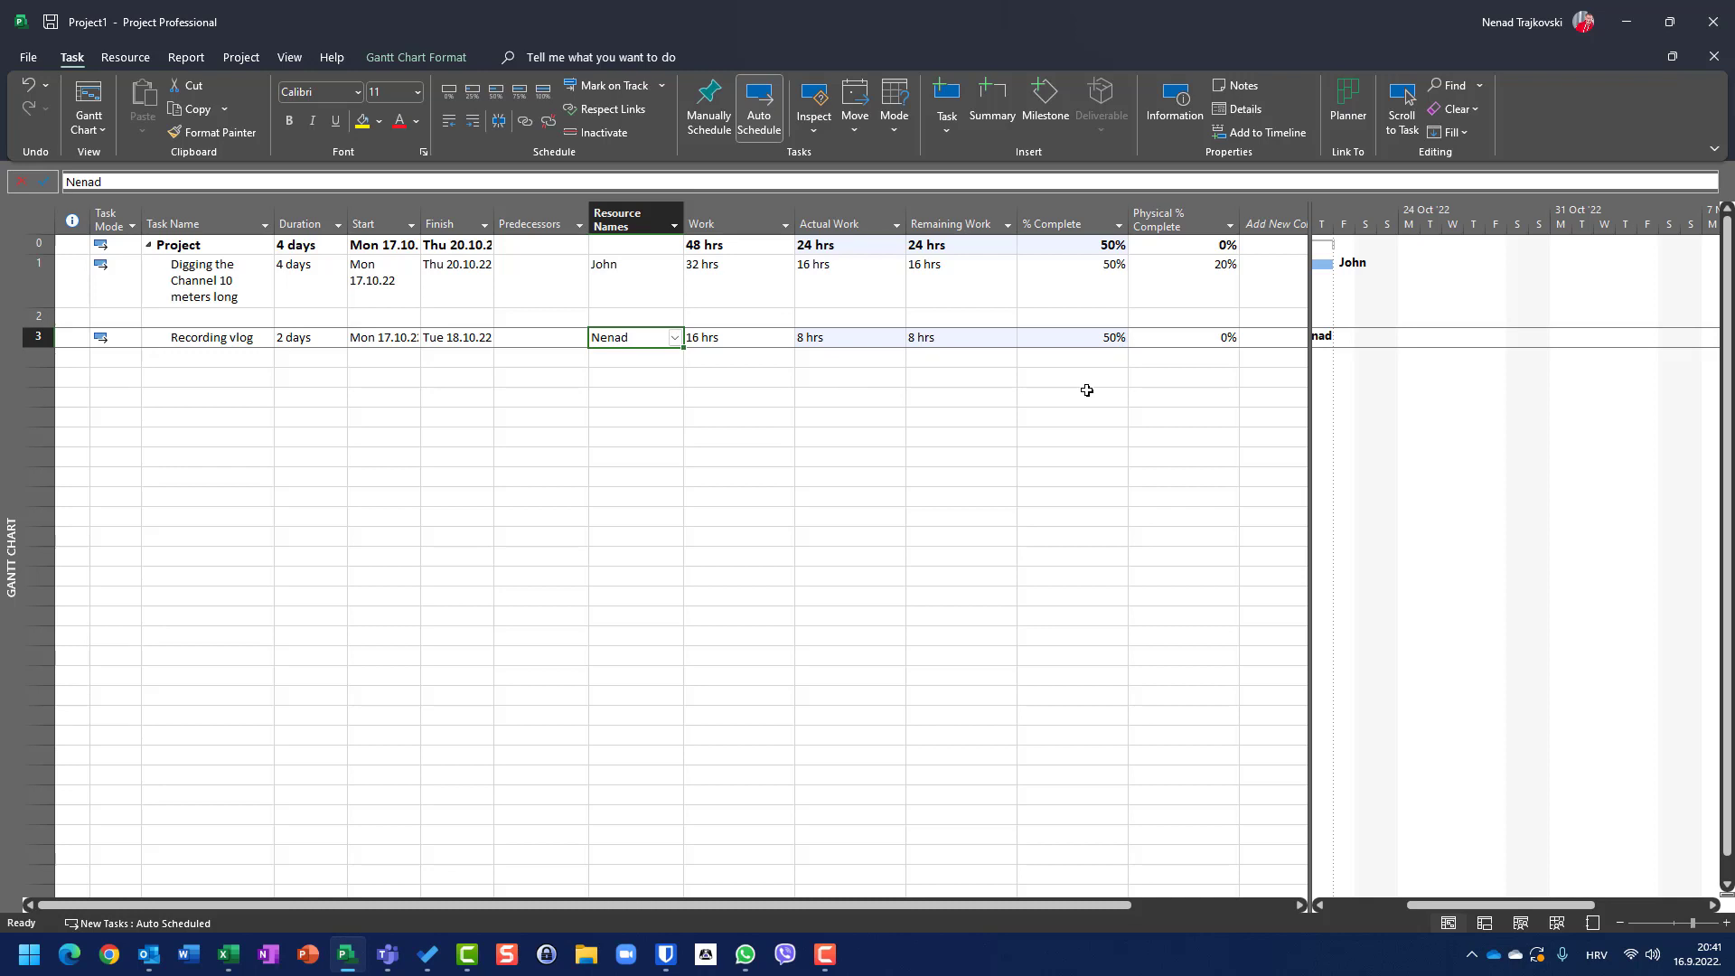
pyautogui.click(1177, 340)
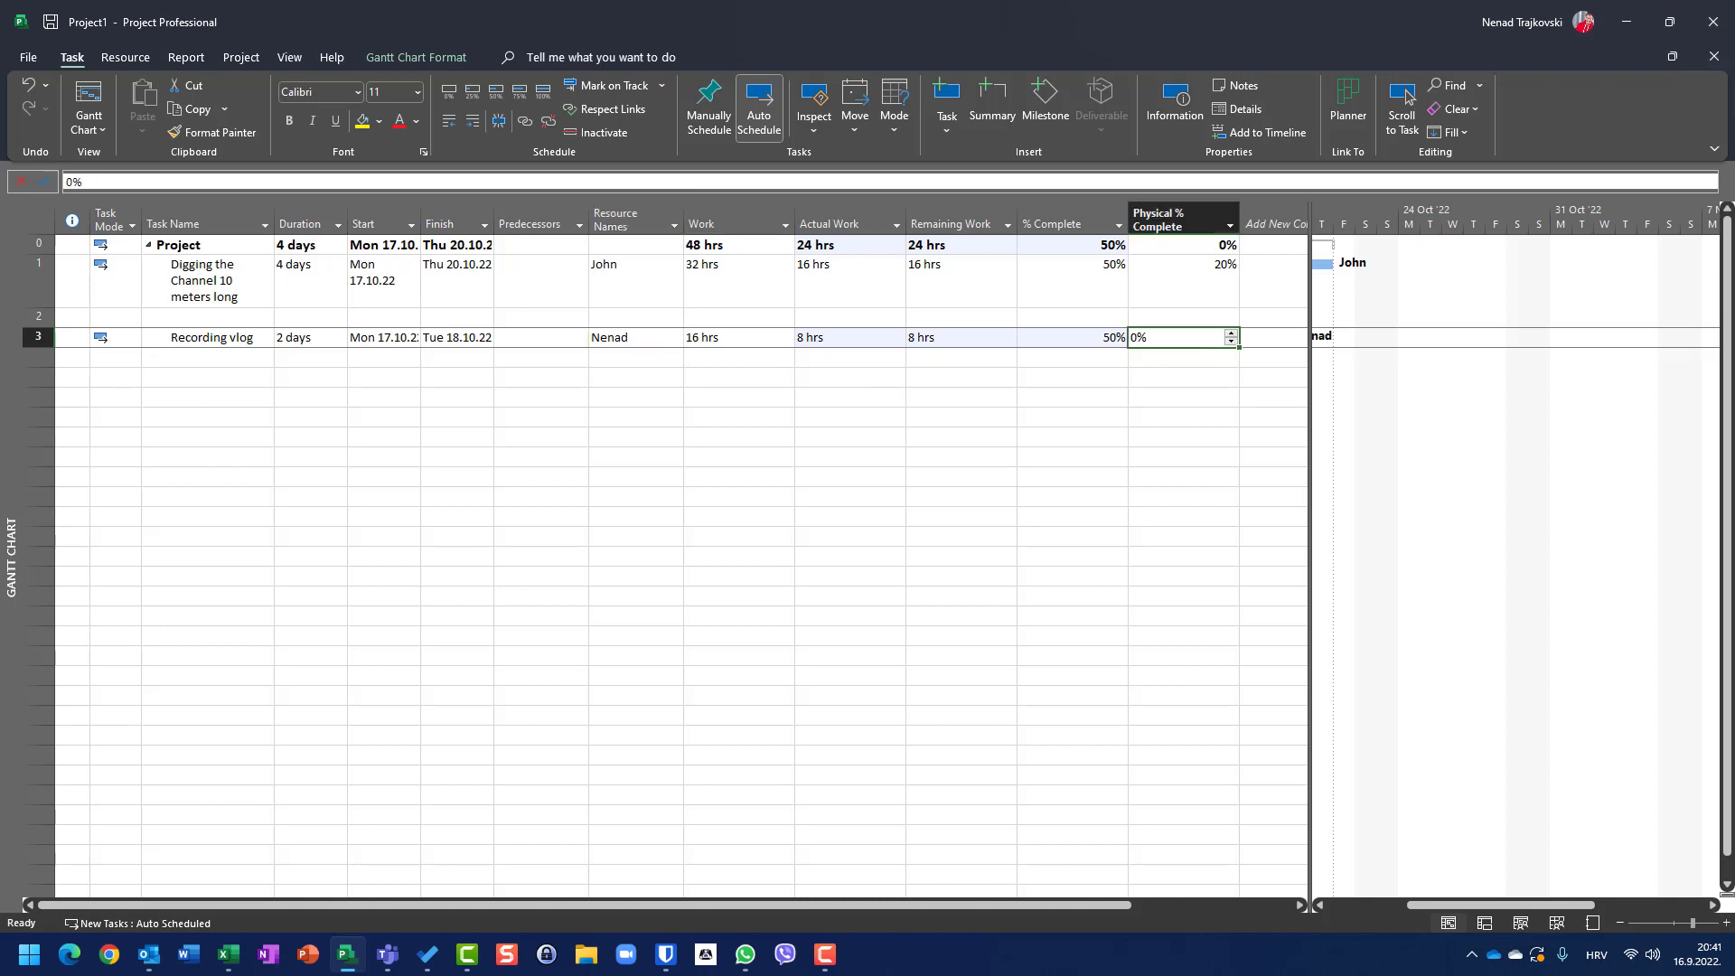
pyautogui.write('20')
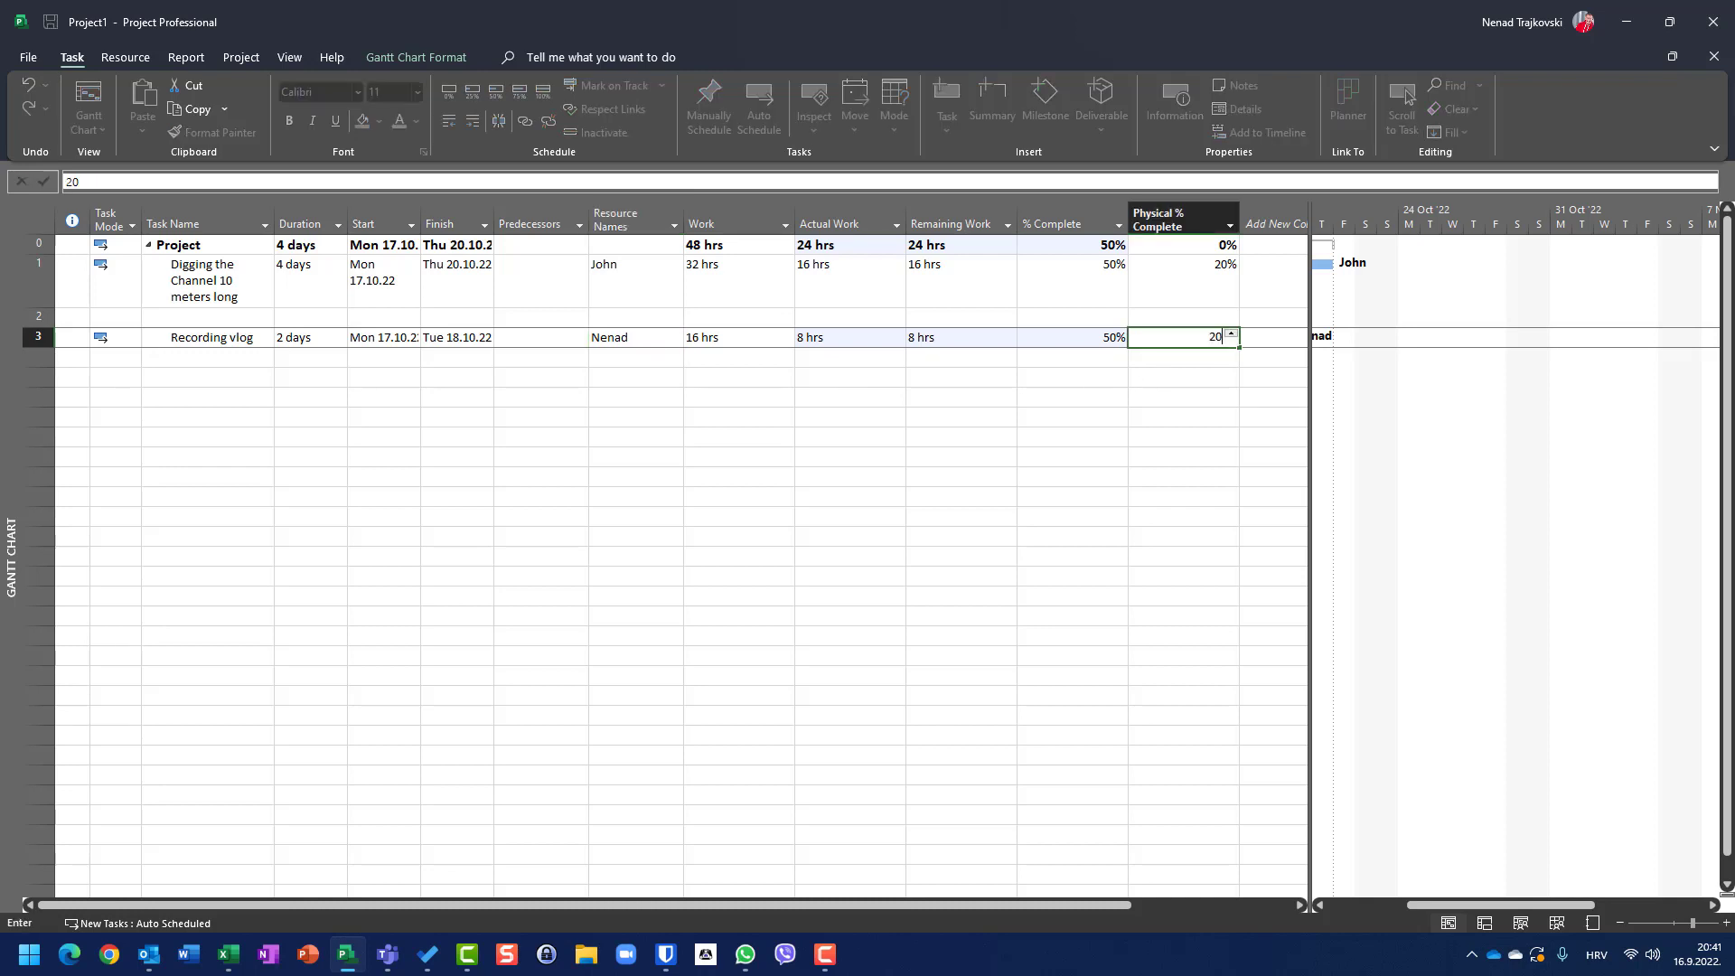
pyautogui.press('Return')
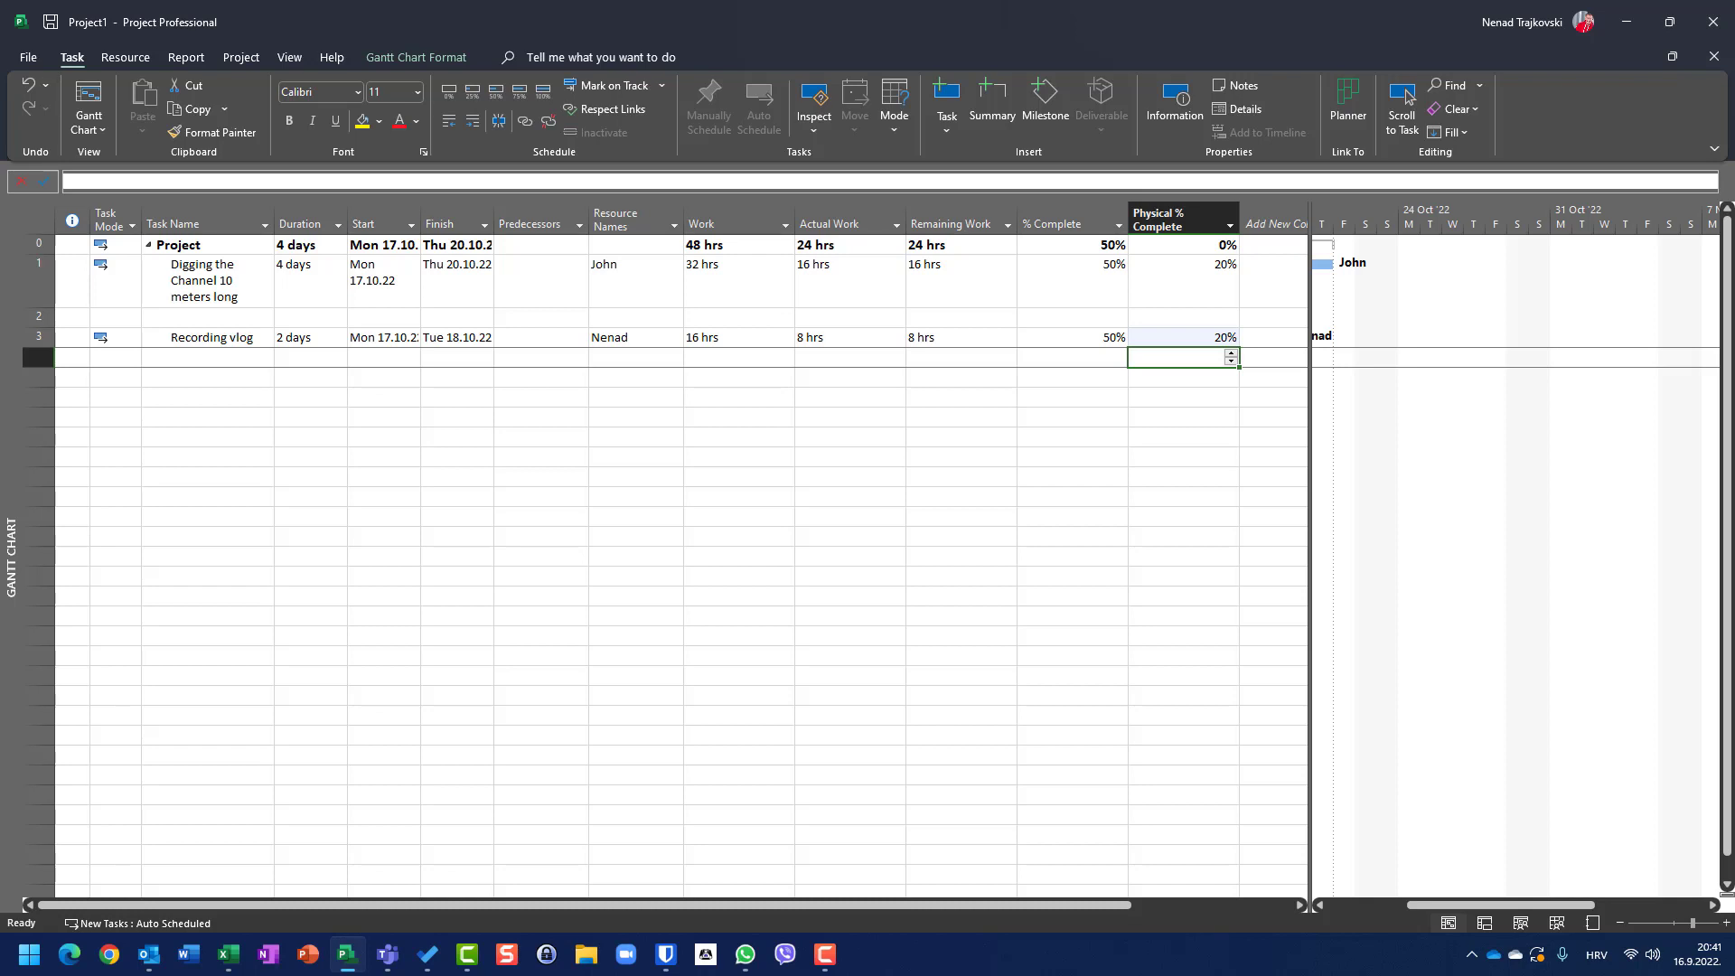
pyautogui.press('Up')
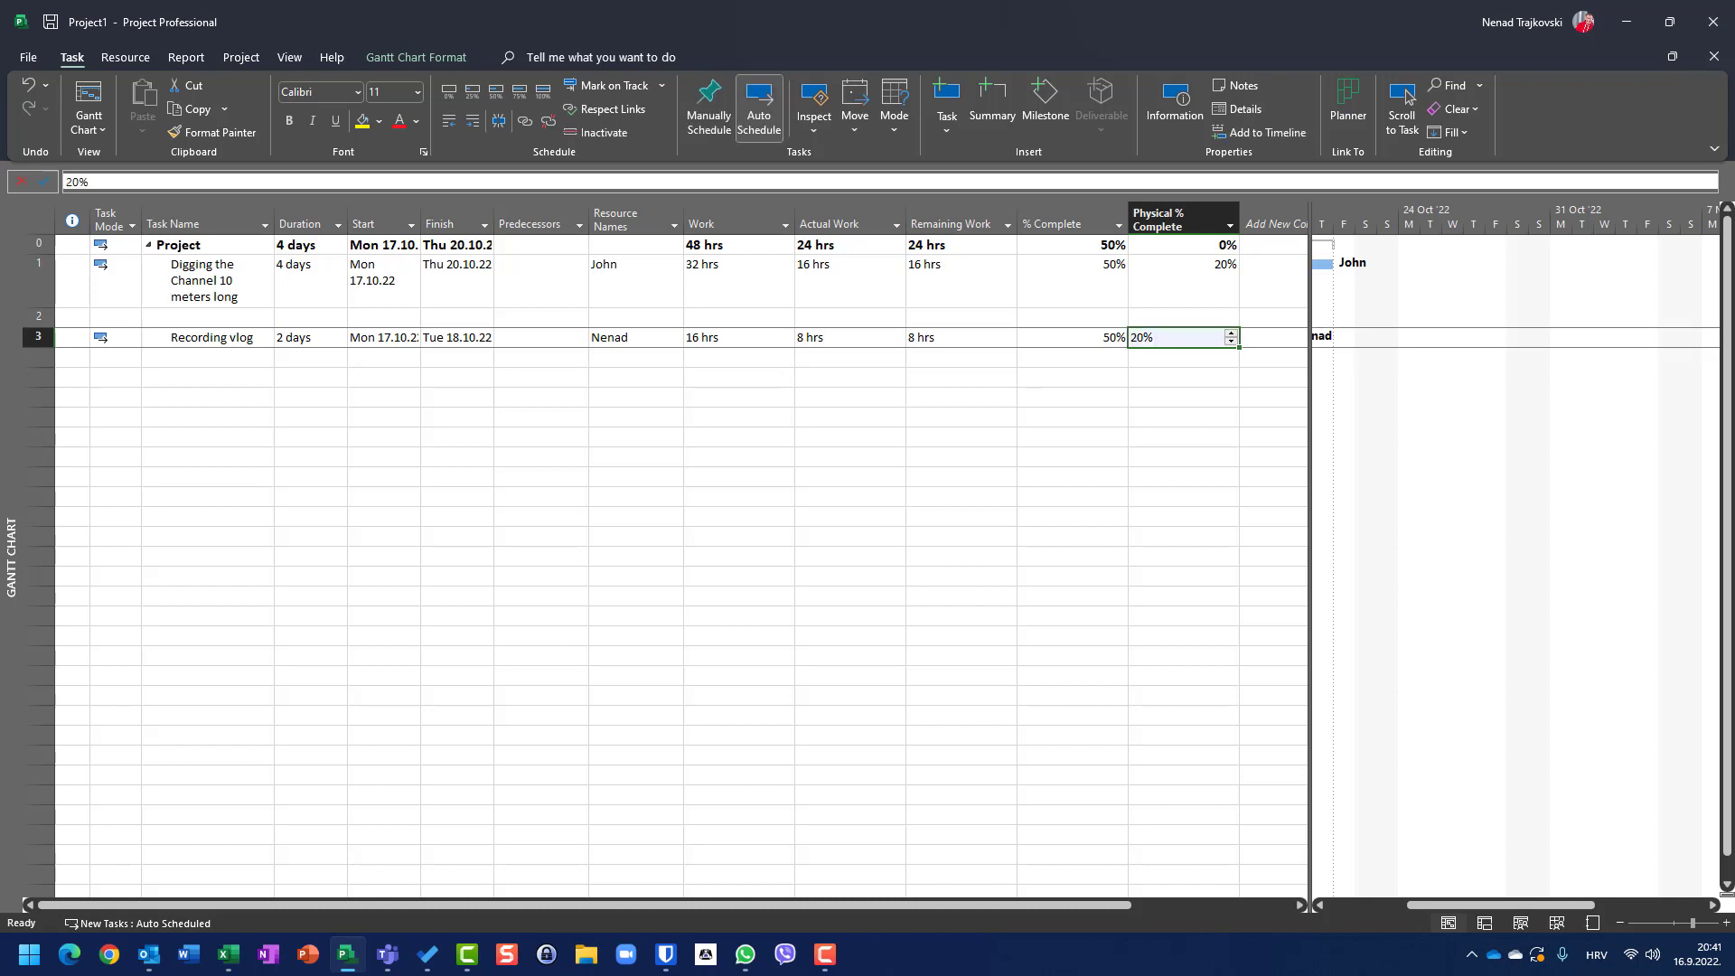
pyautogui.press('Left')
pyautogui.press('Left')
pyautogui.press('Left')
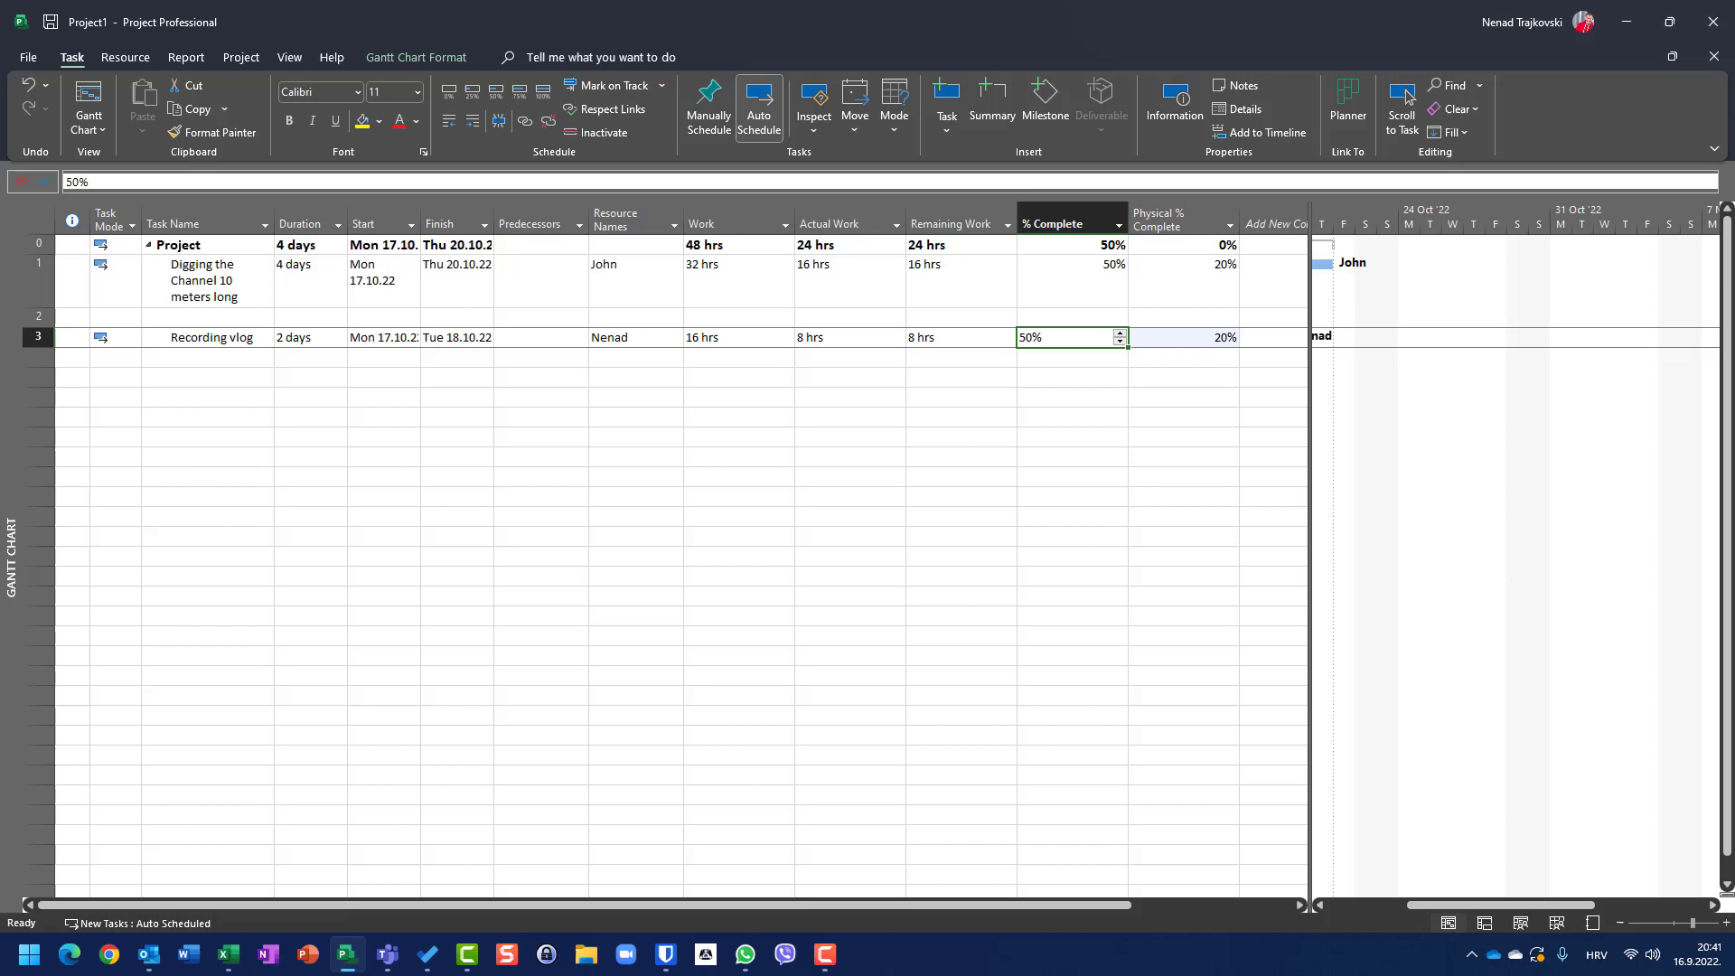
pyautogui.press('Left')
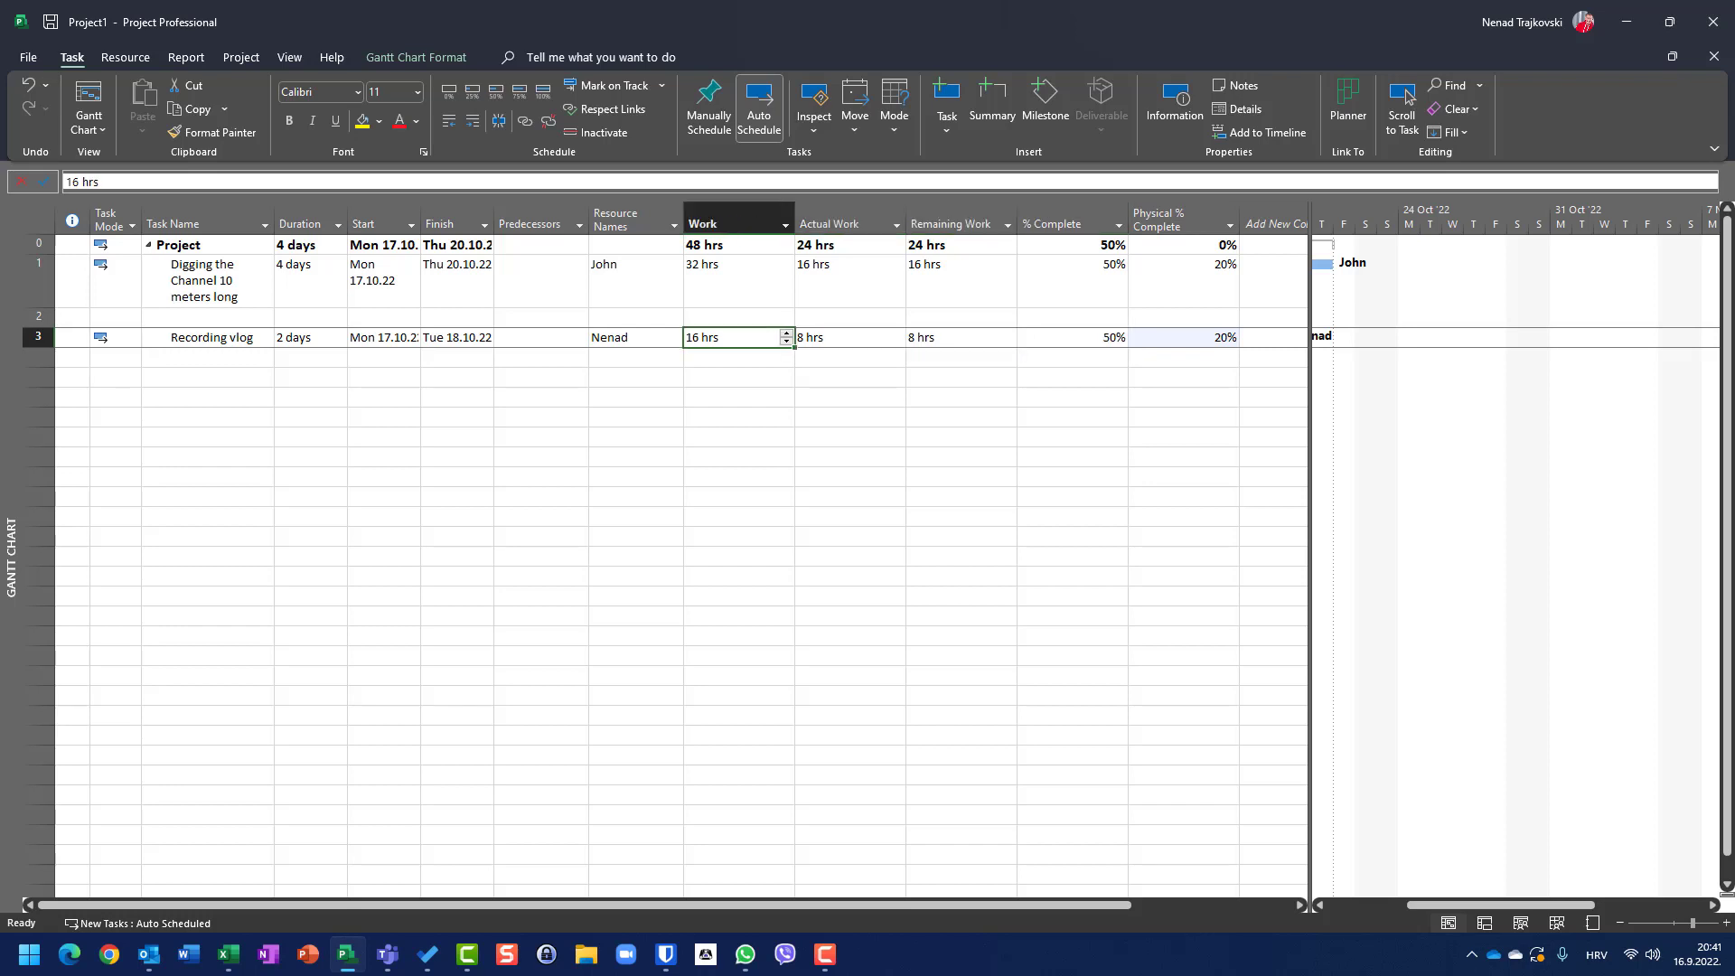
# Mark Recording vlog 100% complete (16 hrs actual, 0 remaining) with Physical % Complete 100%
pyautogui.press('Right')
pyautogui.press('Right')
pyautogui.press('Right')
pyautogui.press('Right')
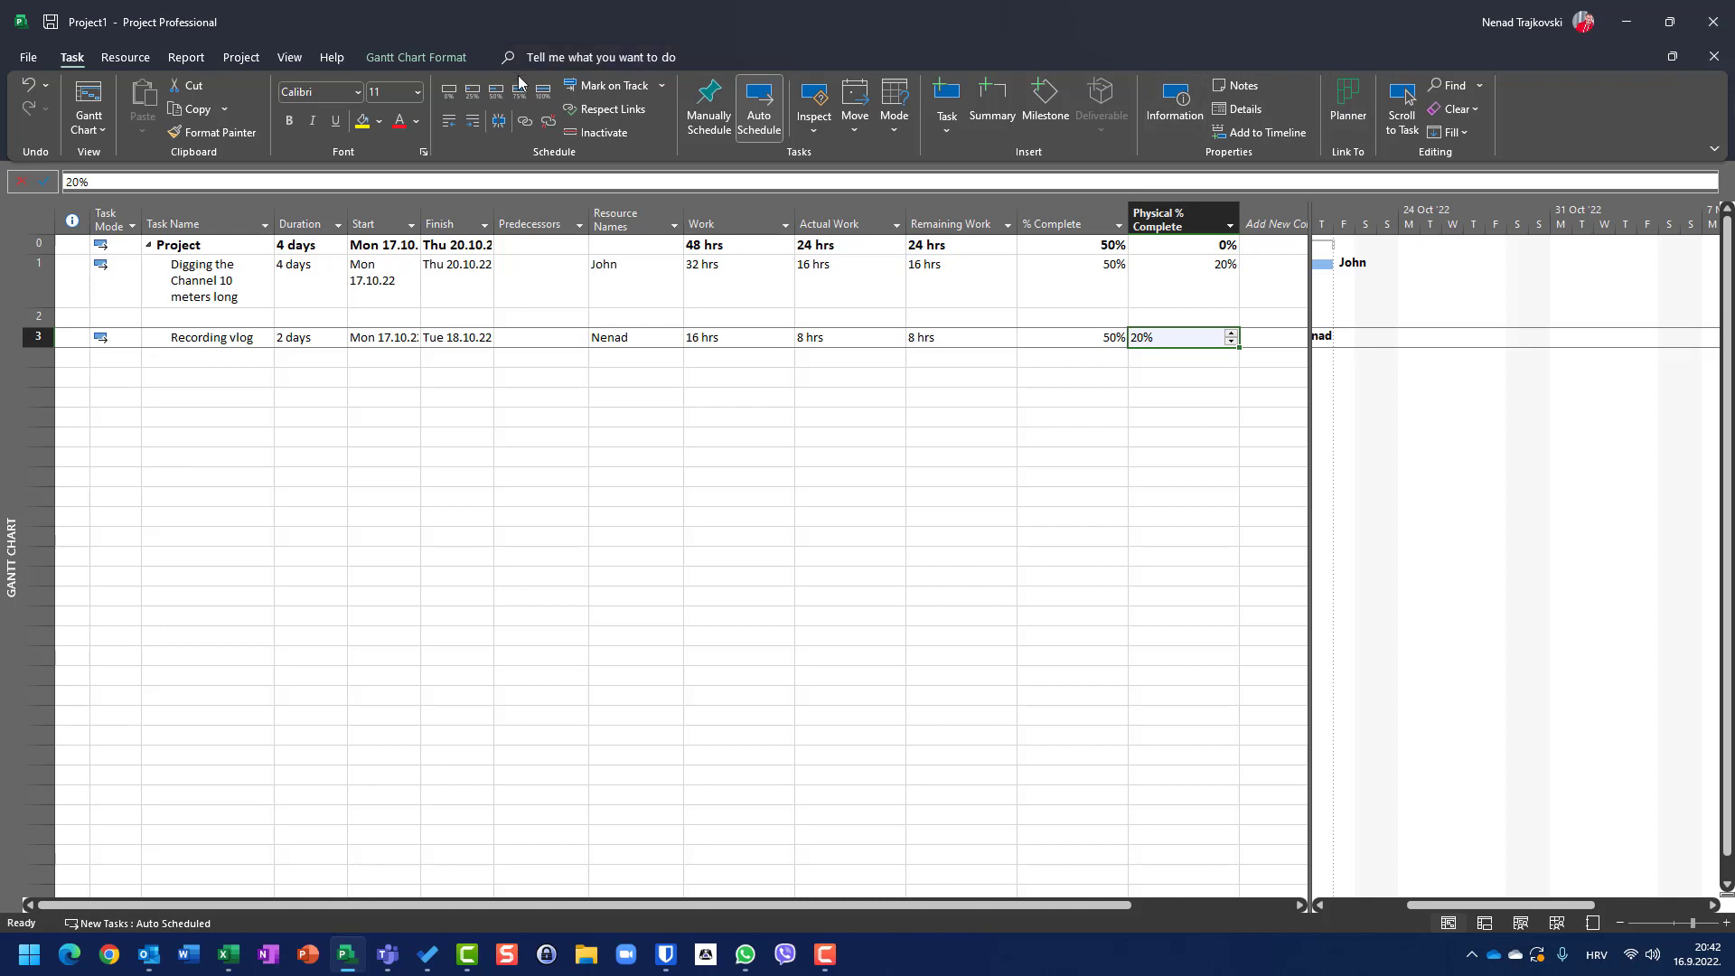
pyautogui.click(542, 92)
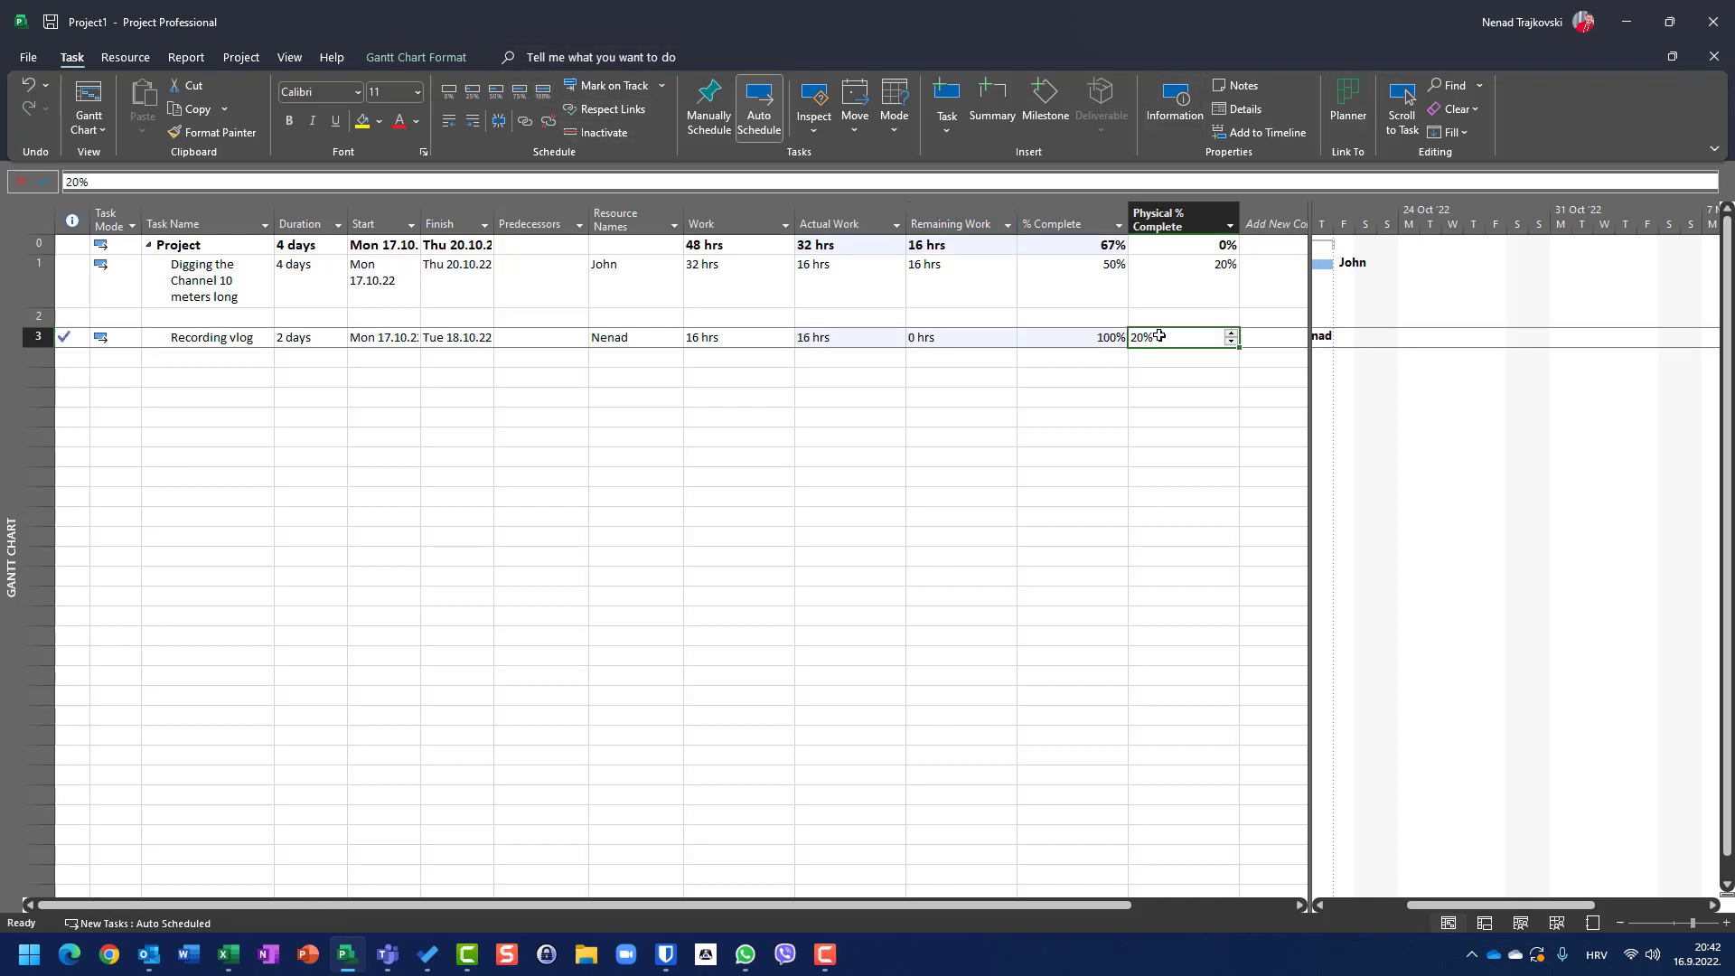
pyautogui.write('100')
pyautogui.press('Return')
pyautogui.press('Up')
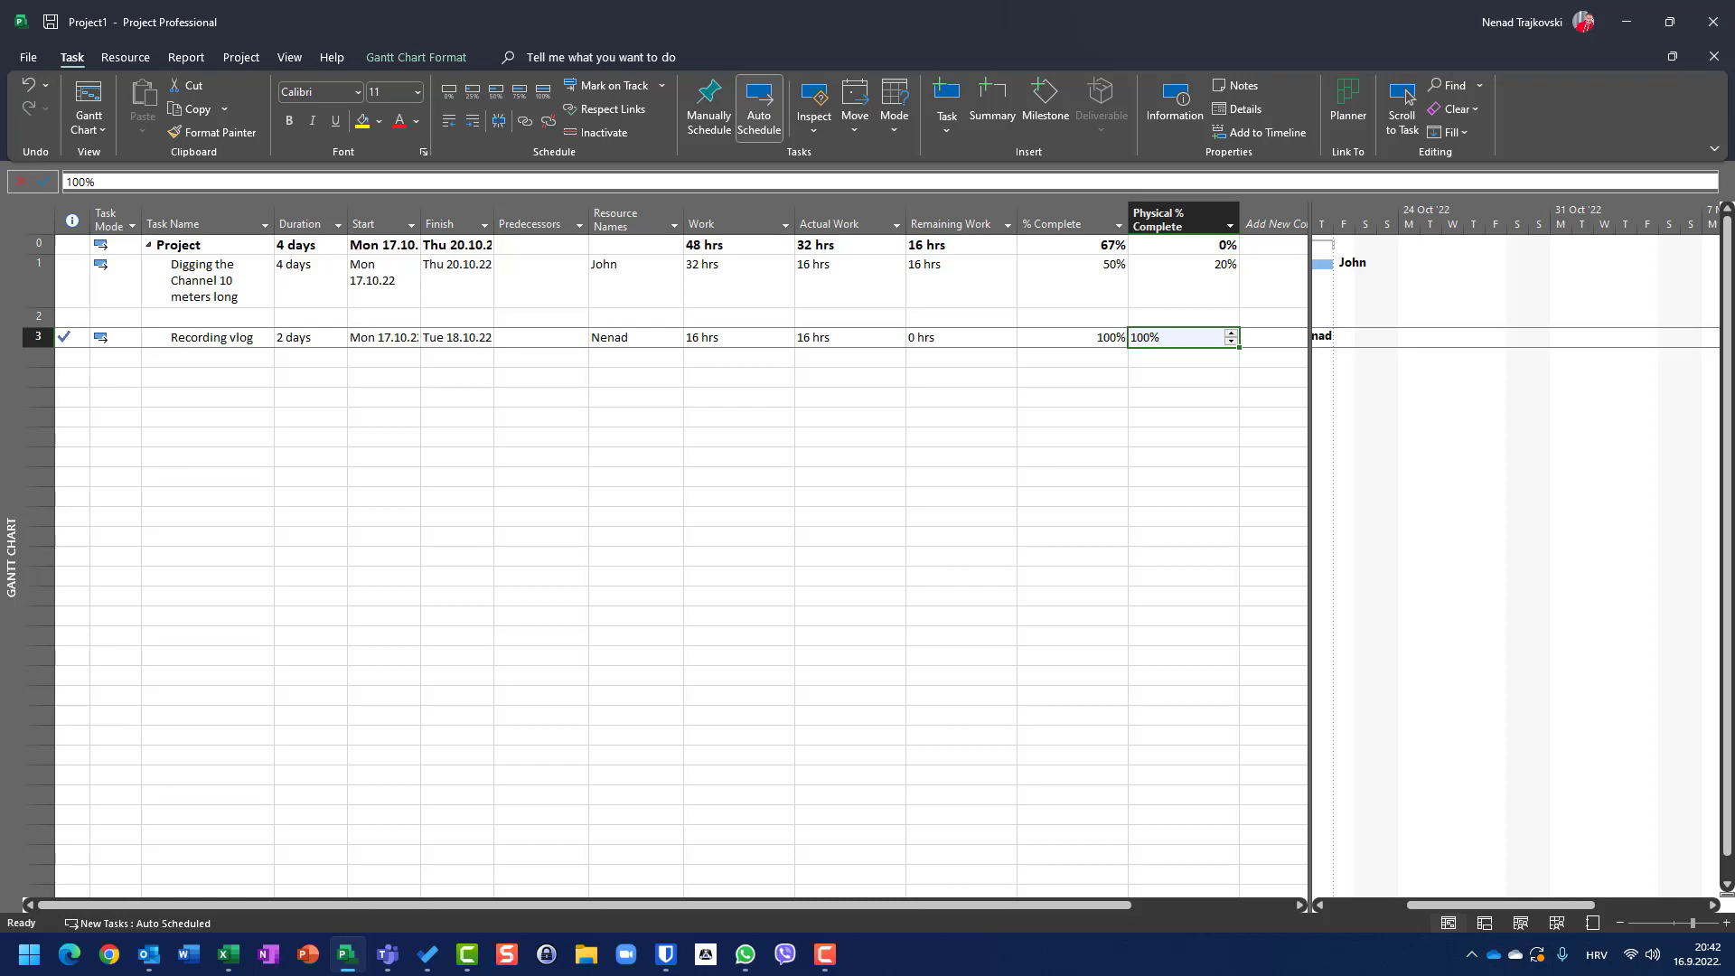
pyautogui.press('Left')
pyautogui.press('Left')
# Commit the digging task's 50% and 20% values and paste 20% into Recording vlog's Physical % Complete
pyautogui.press('Up')
pyautogui.press('Up')
pyautogui.press('Up')
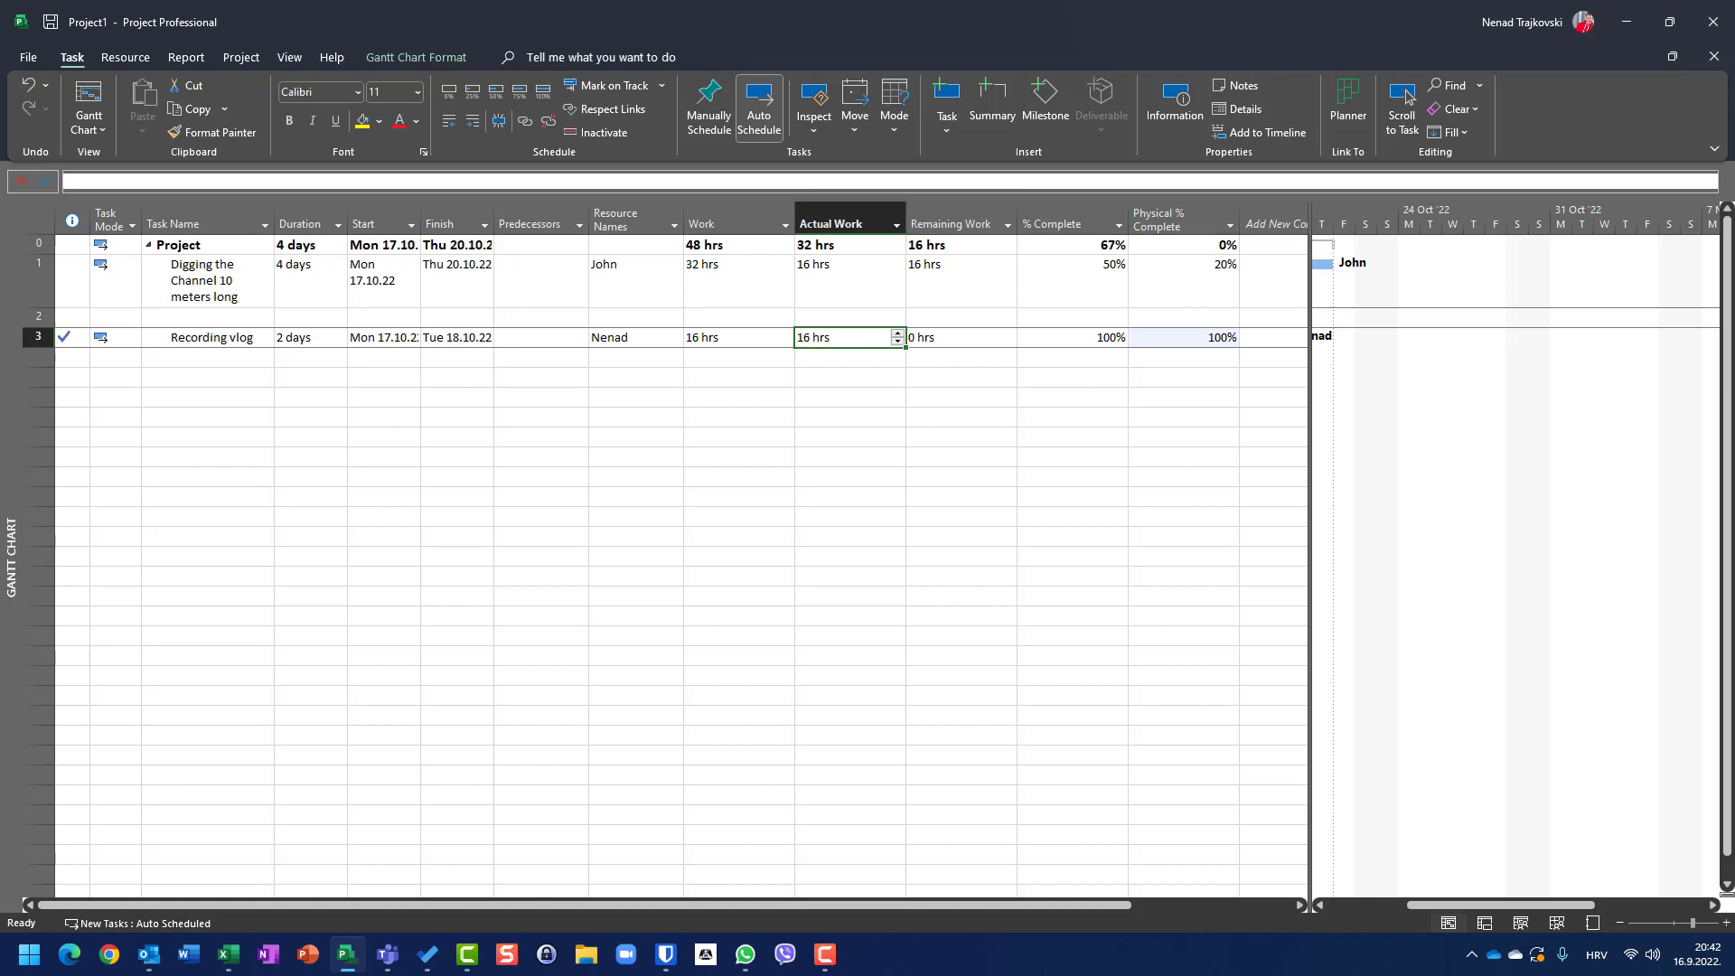
pyautogui.press('Right')
pyautogui.press('Right')
pyautogui.press('Down')
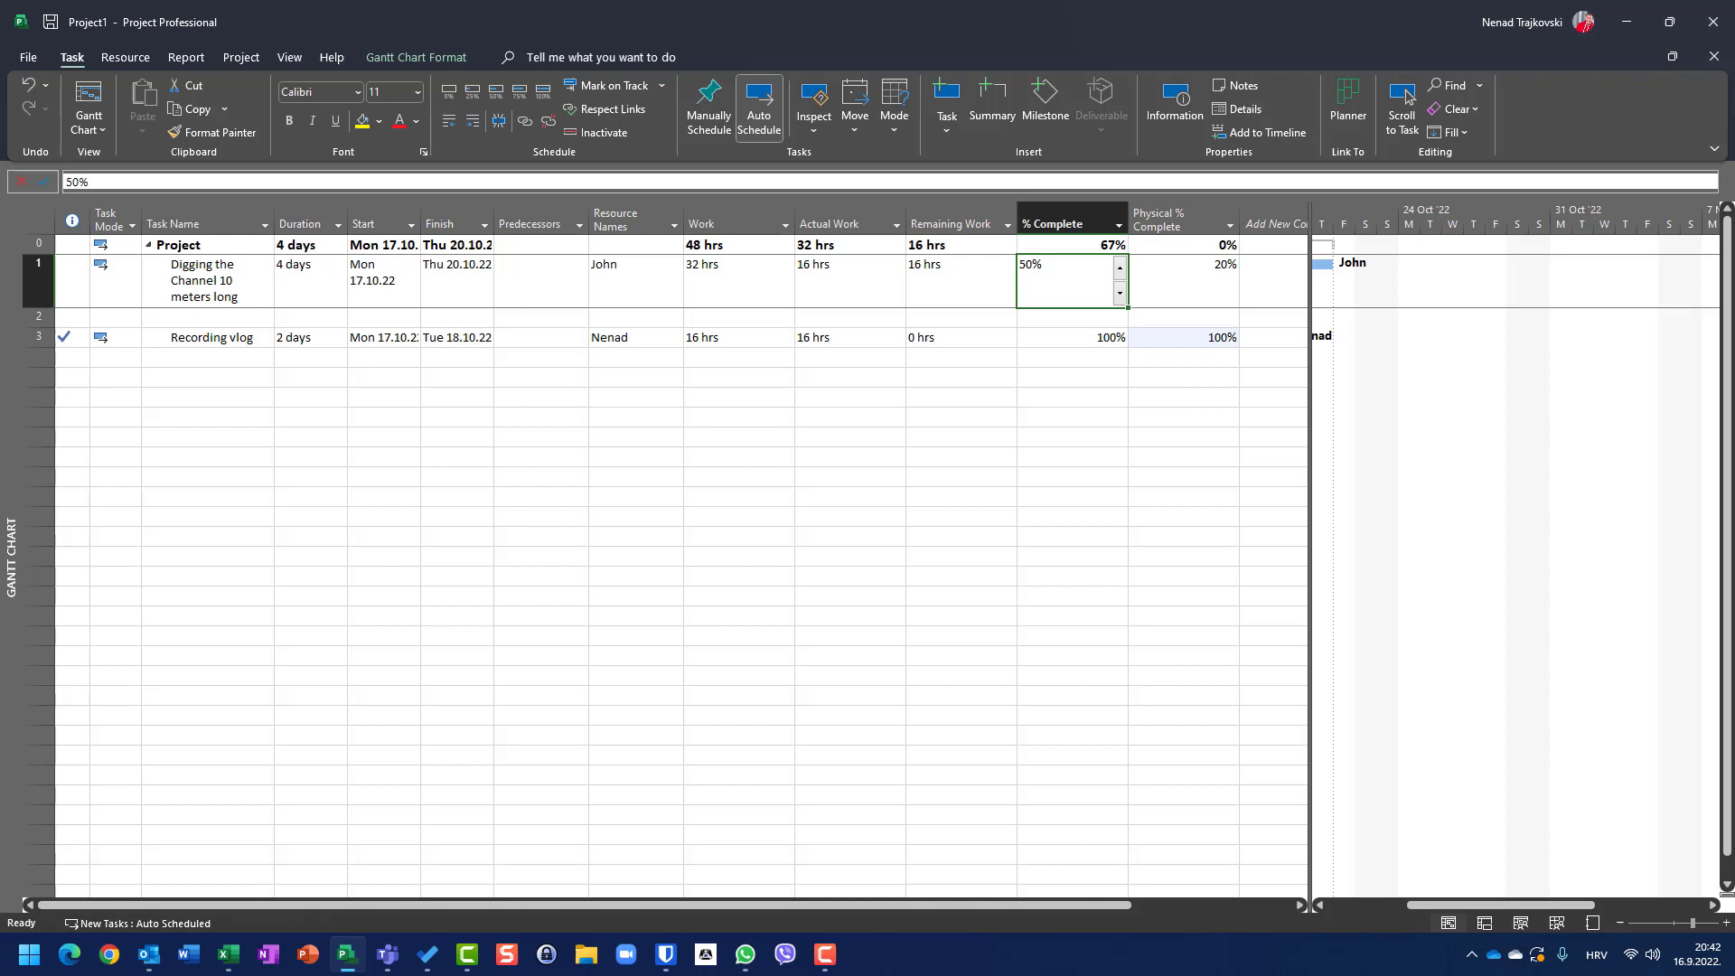
pyautogui.press('Tab')
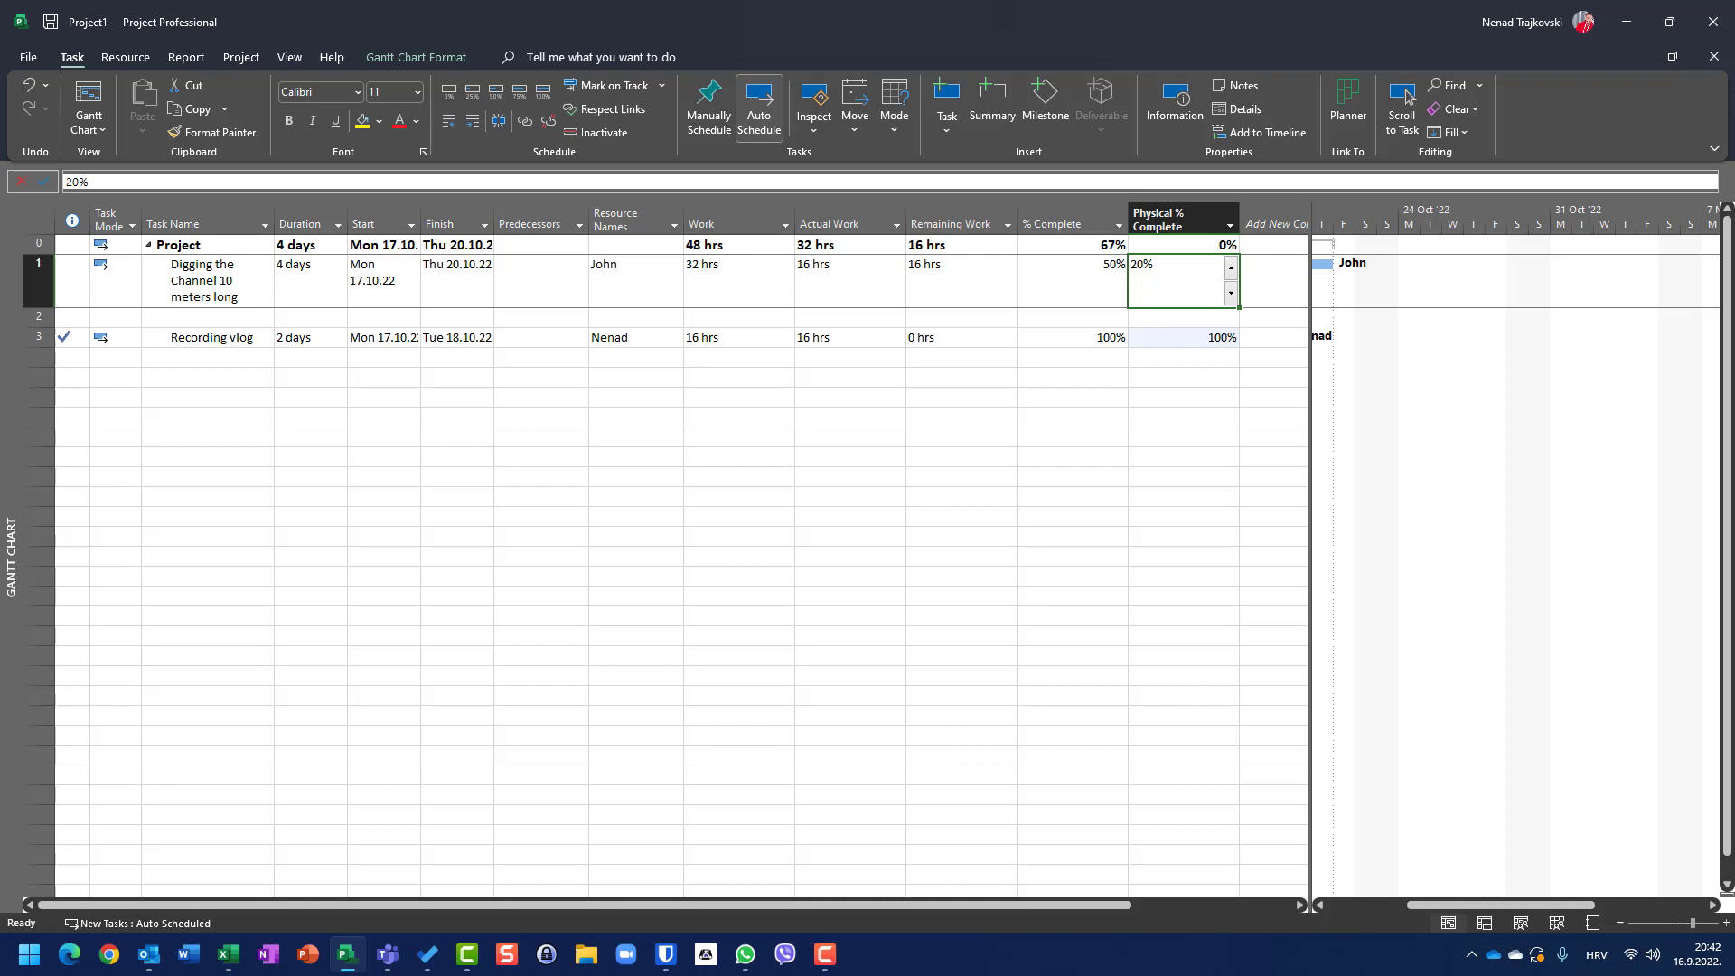
pyautogui.press('Return')
pyautogui.press('Down')
pyautogui.write('20%')
pyautogui.press('Up')
pyautogui.press('Up')
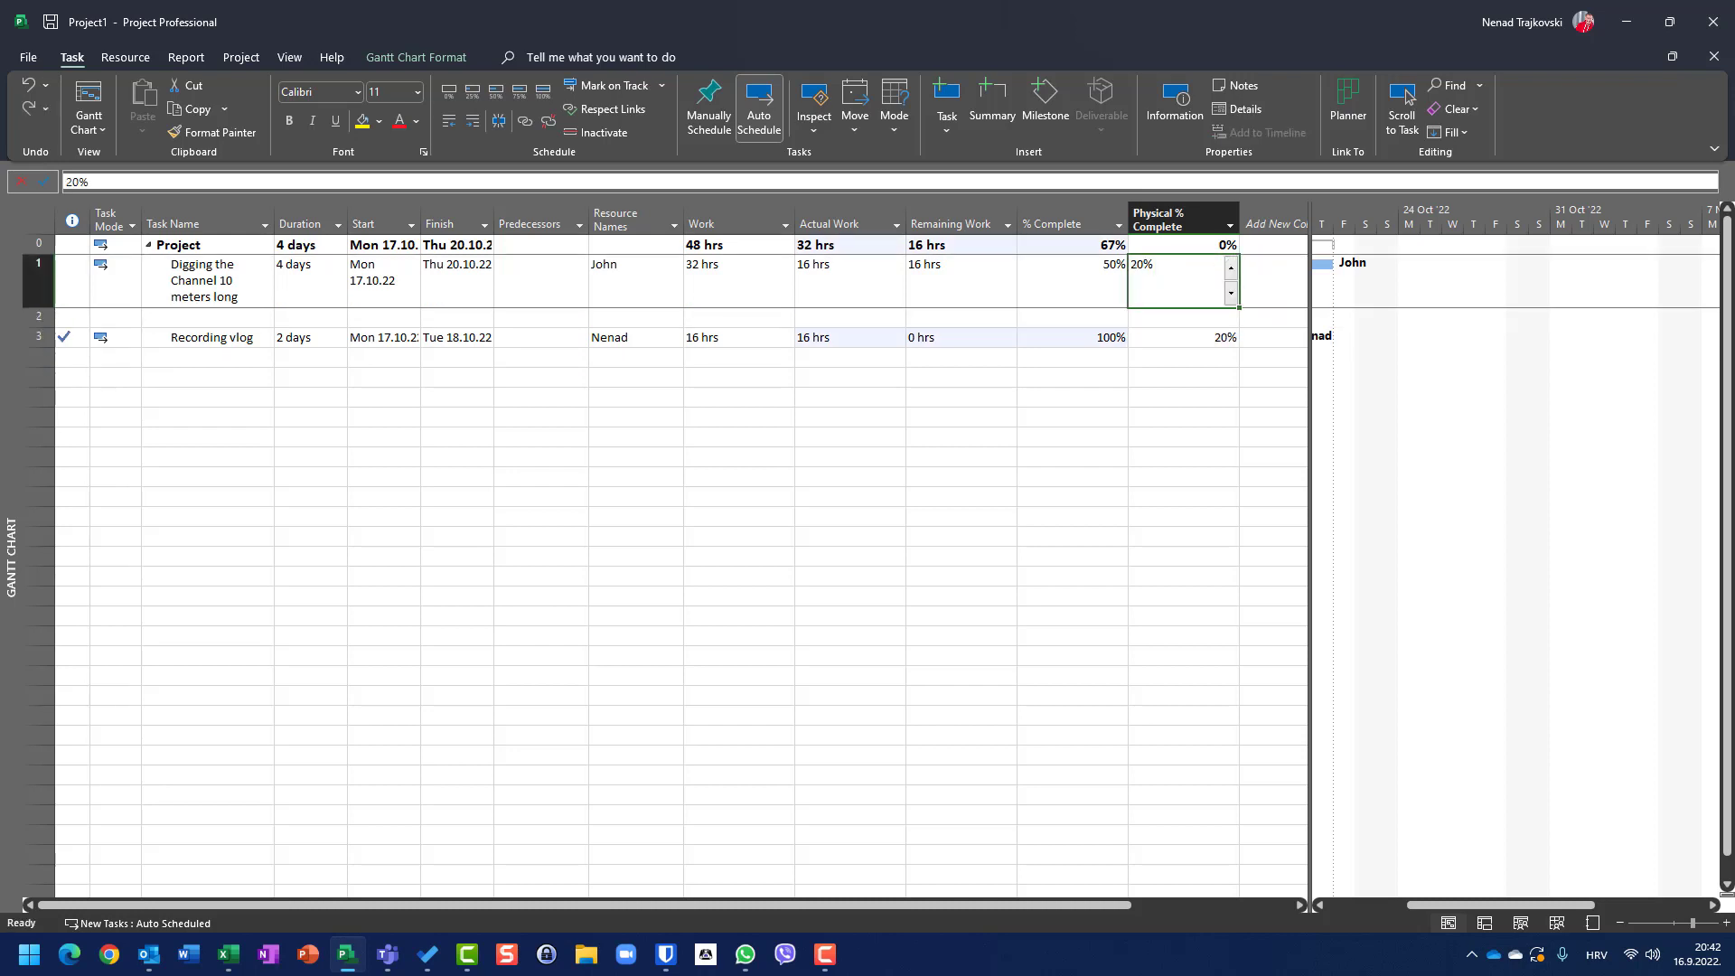
# Step through the digging task's Work and completion cells, then select Recording vlog's Duration
pyautogui.press('Left')
pyautogui.press('Left')
pyautogui.press('Left')
pyautogui.press('Left')
pyautogui.press('Left')
pyautogui.press('Left')
pyautogui.press('Left')
pyautogui.press('Left')
pyautogui.press('Left')
pyautogui.press('Left')
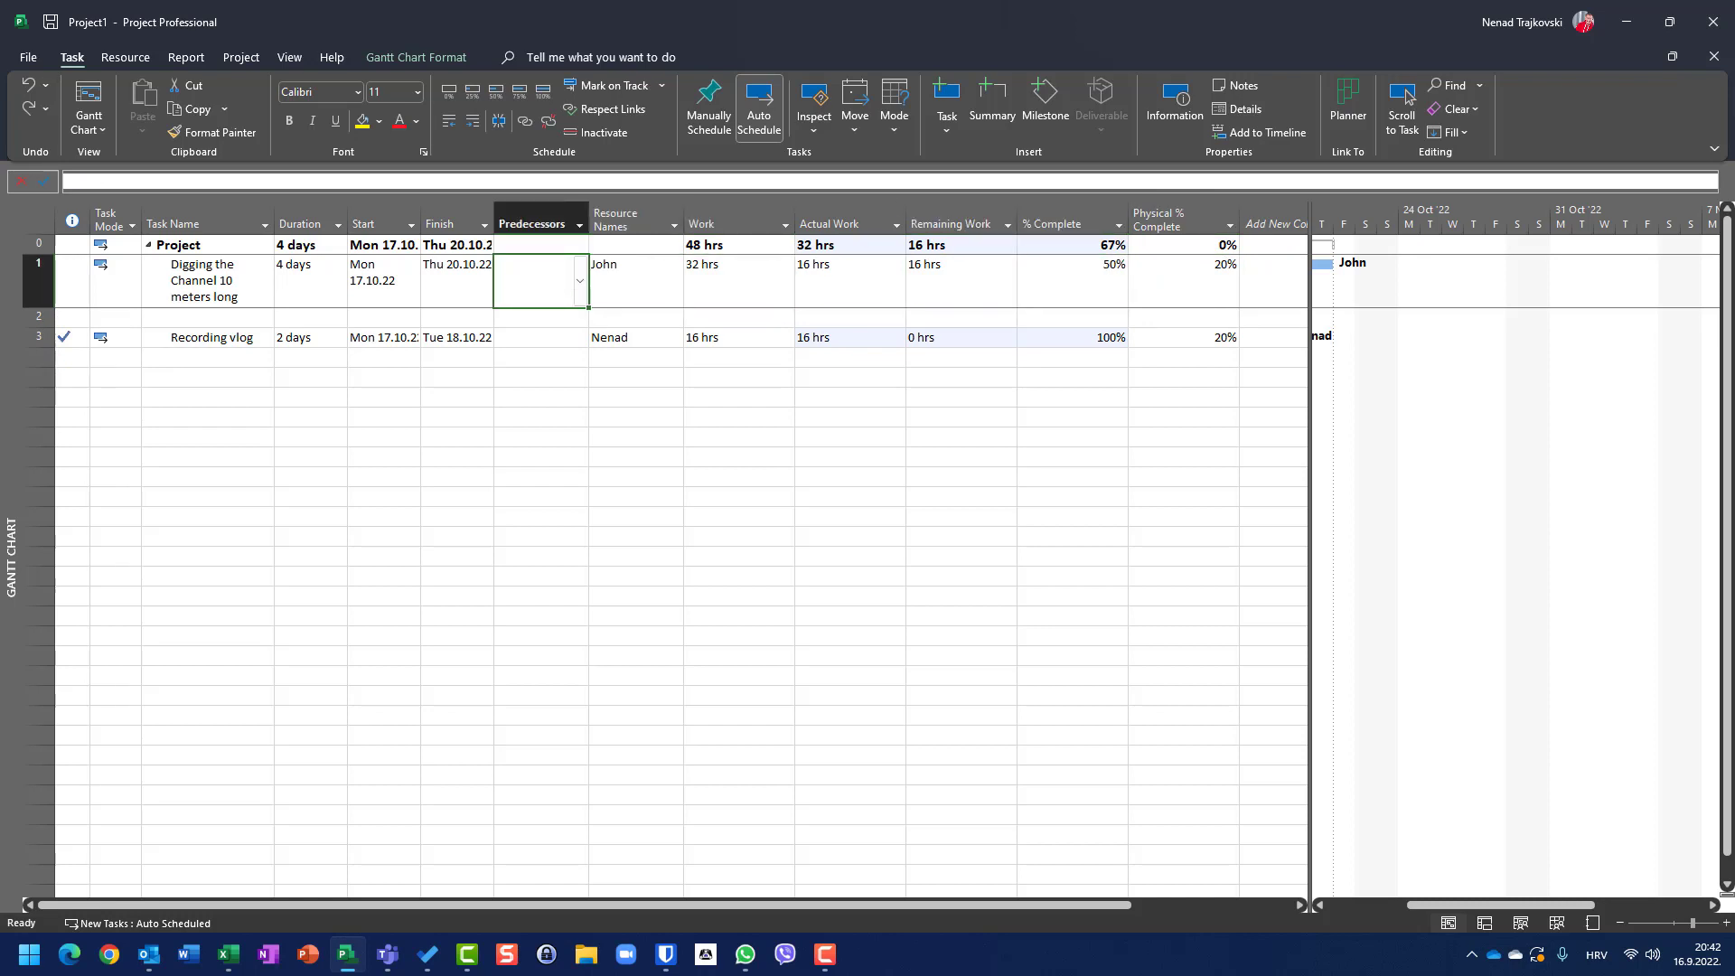
pyautogui.press('Right')
pyautogui.press('Right')
pyautogui.press('Right')
pyautogui.press('Right')
pyautogui.press('Right')
pyautogui.press('Right')
pyautogui.press('Right')
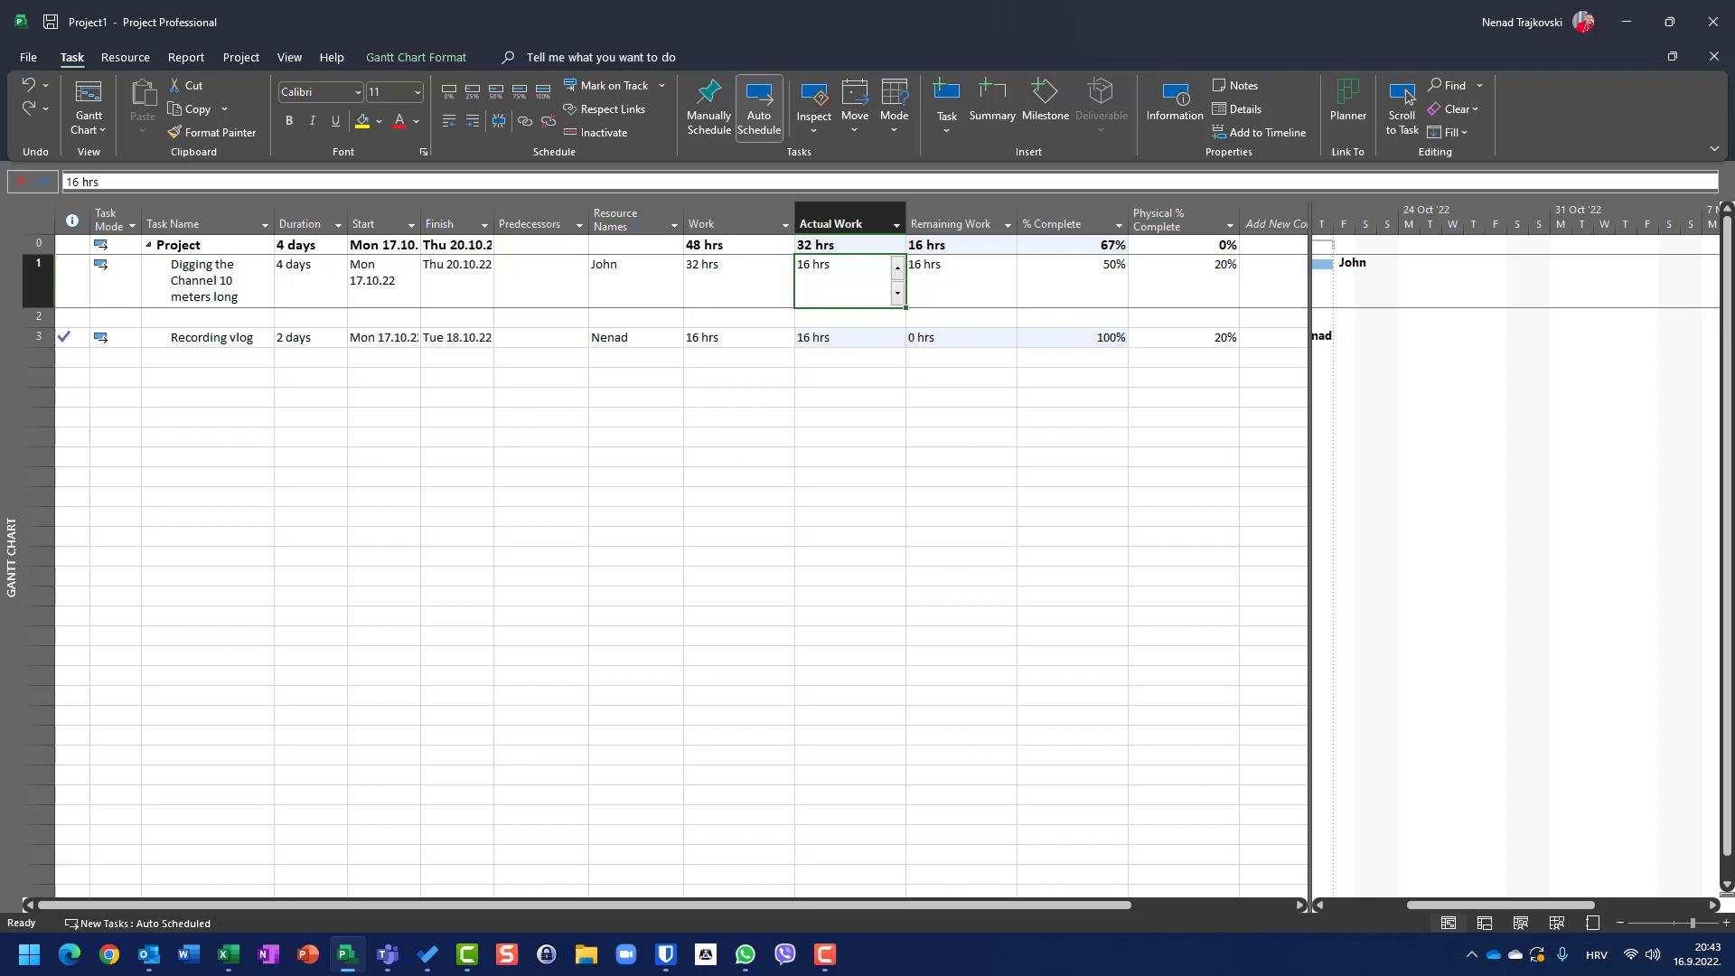
pyautogui.press('Right')
pyautogui.press('Right')
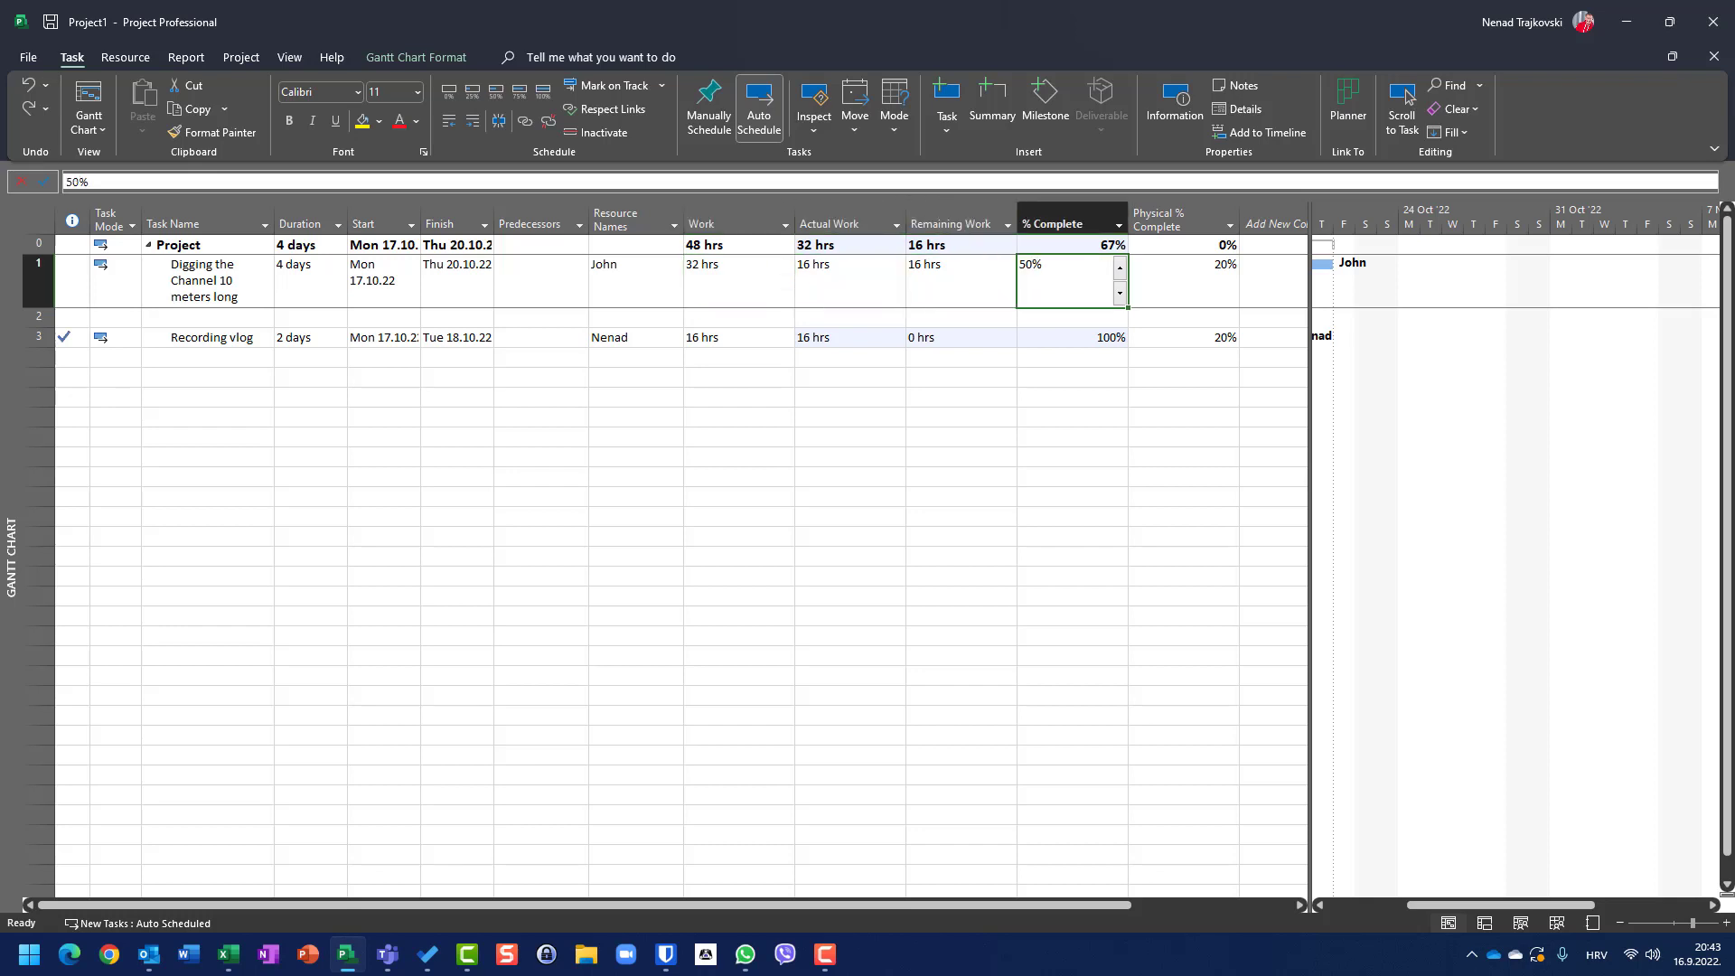
pyautogui.press('Right')
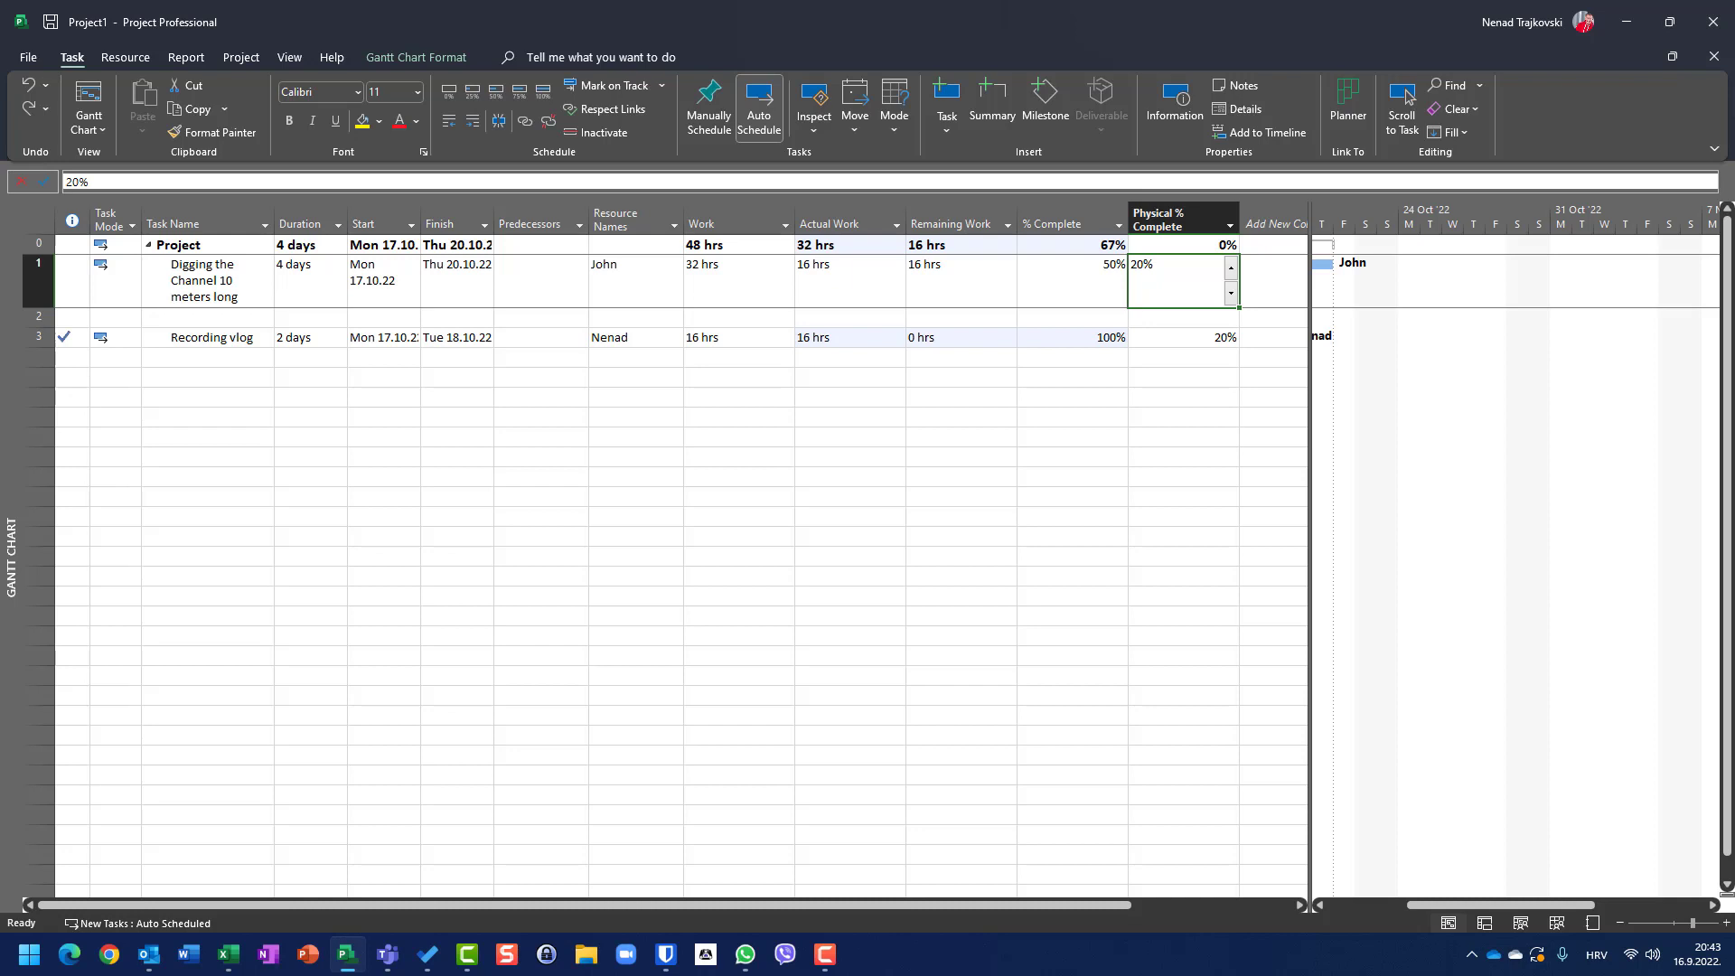
pyautogui.press('Left')
pyautogui.press('Left')
pyautogui.press('Left')
pyautogui.press('Left')
pyautogui.press('Left')
pyautogui.press('Left')
pyautogui.press('Left')
pyautogui.press('Left')
pyautogui.press('Left')
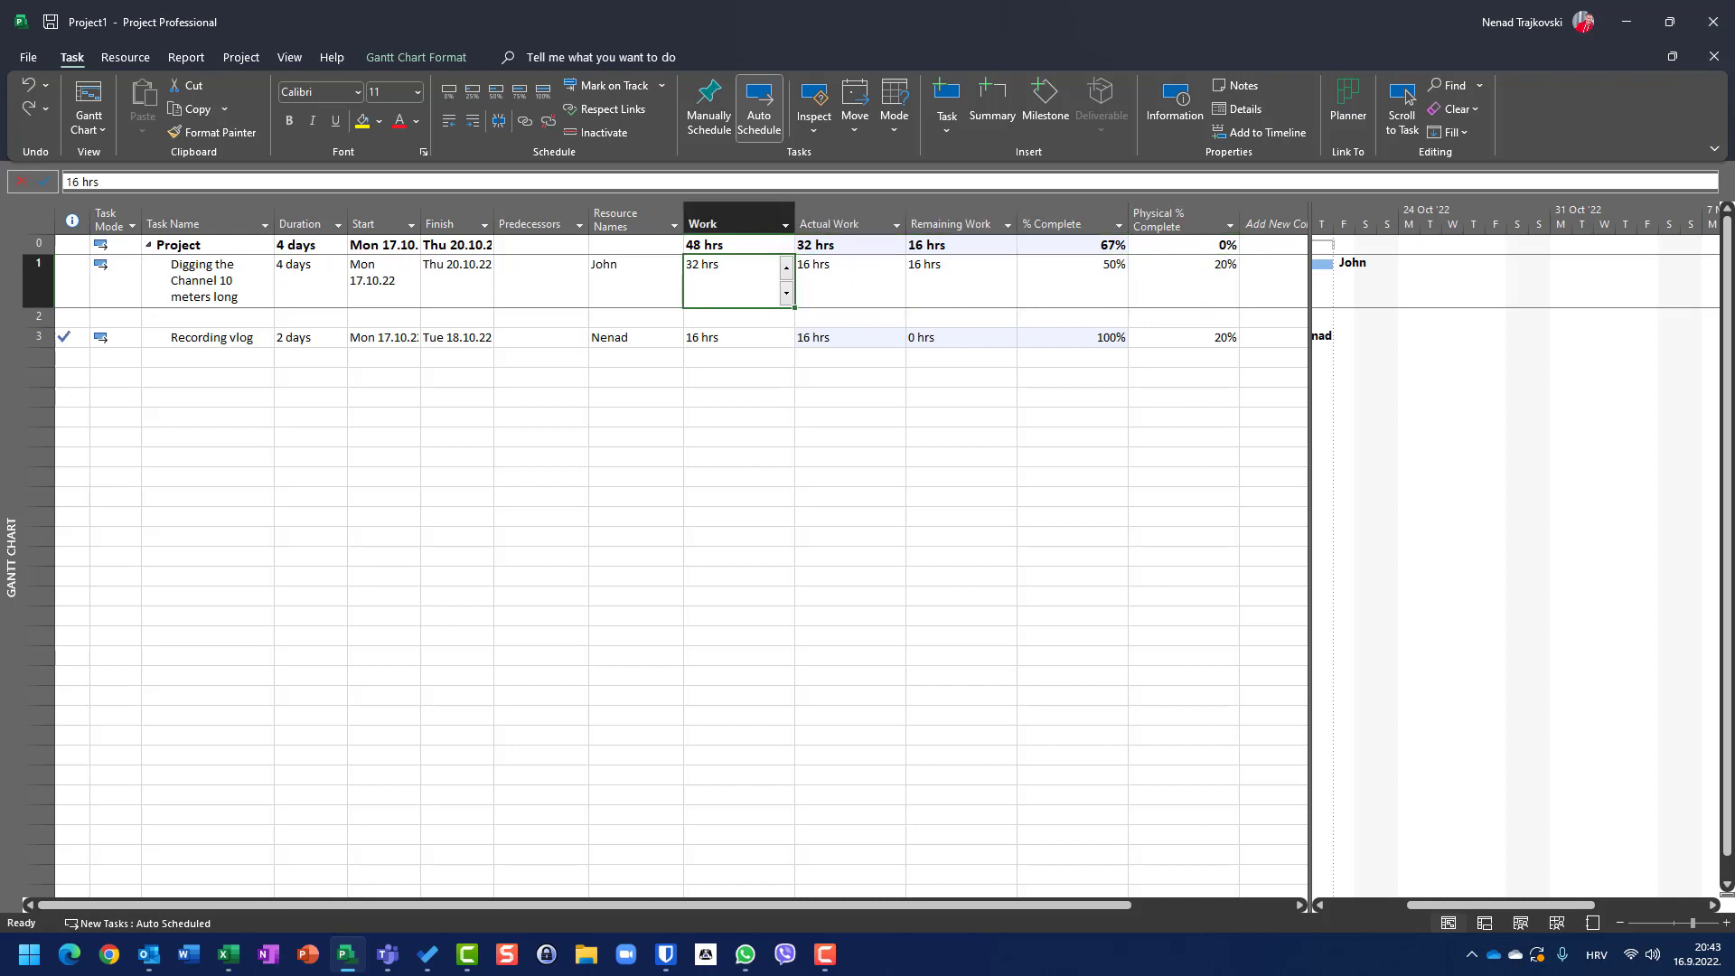
pyautogui.press('Left')
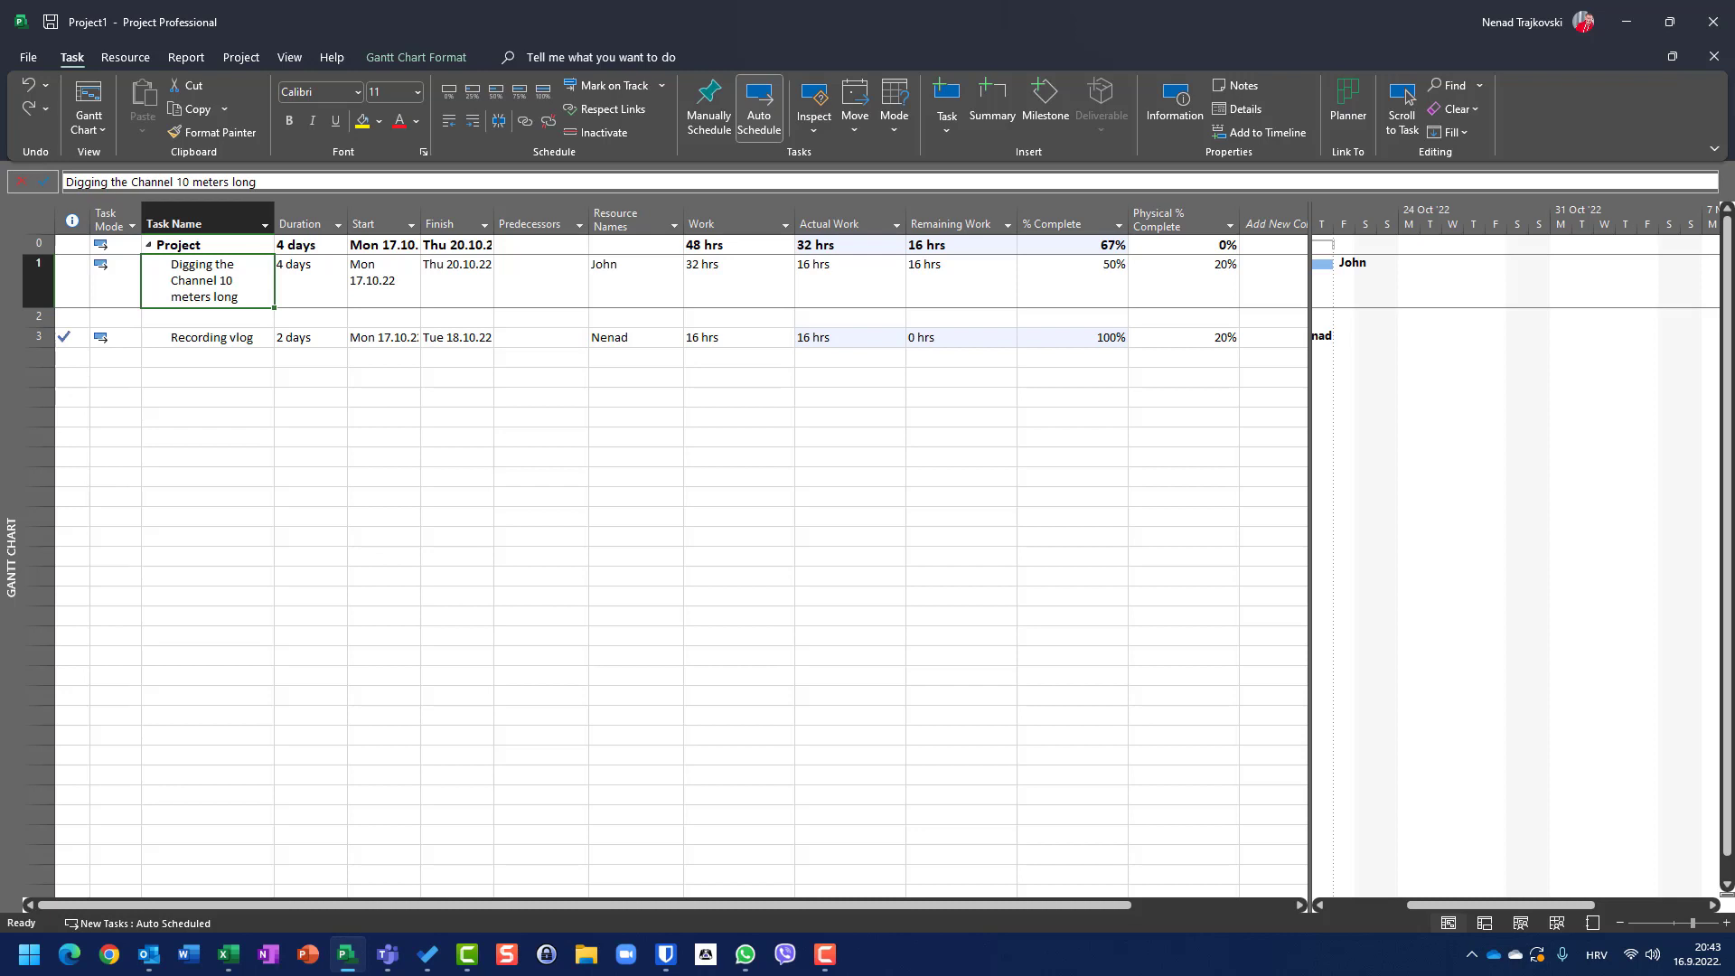
pyautogui.press('Down')
pyautogui.press('Down')
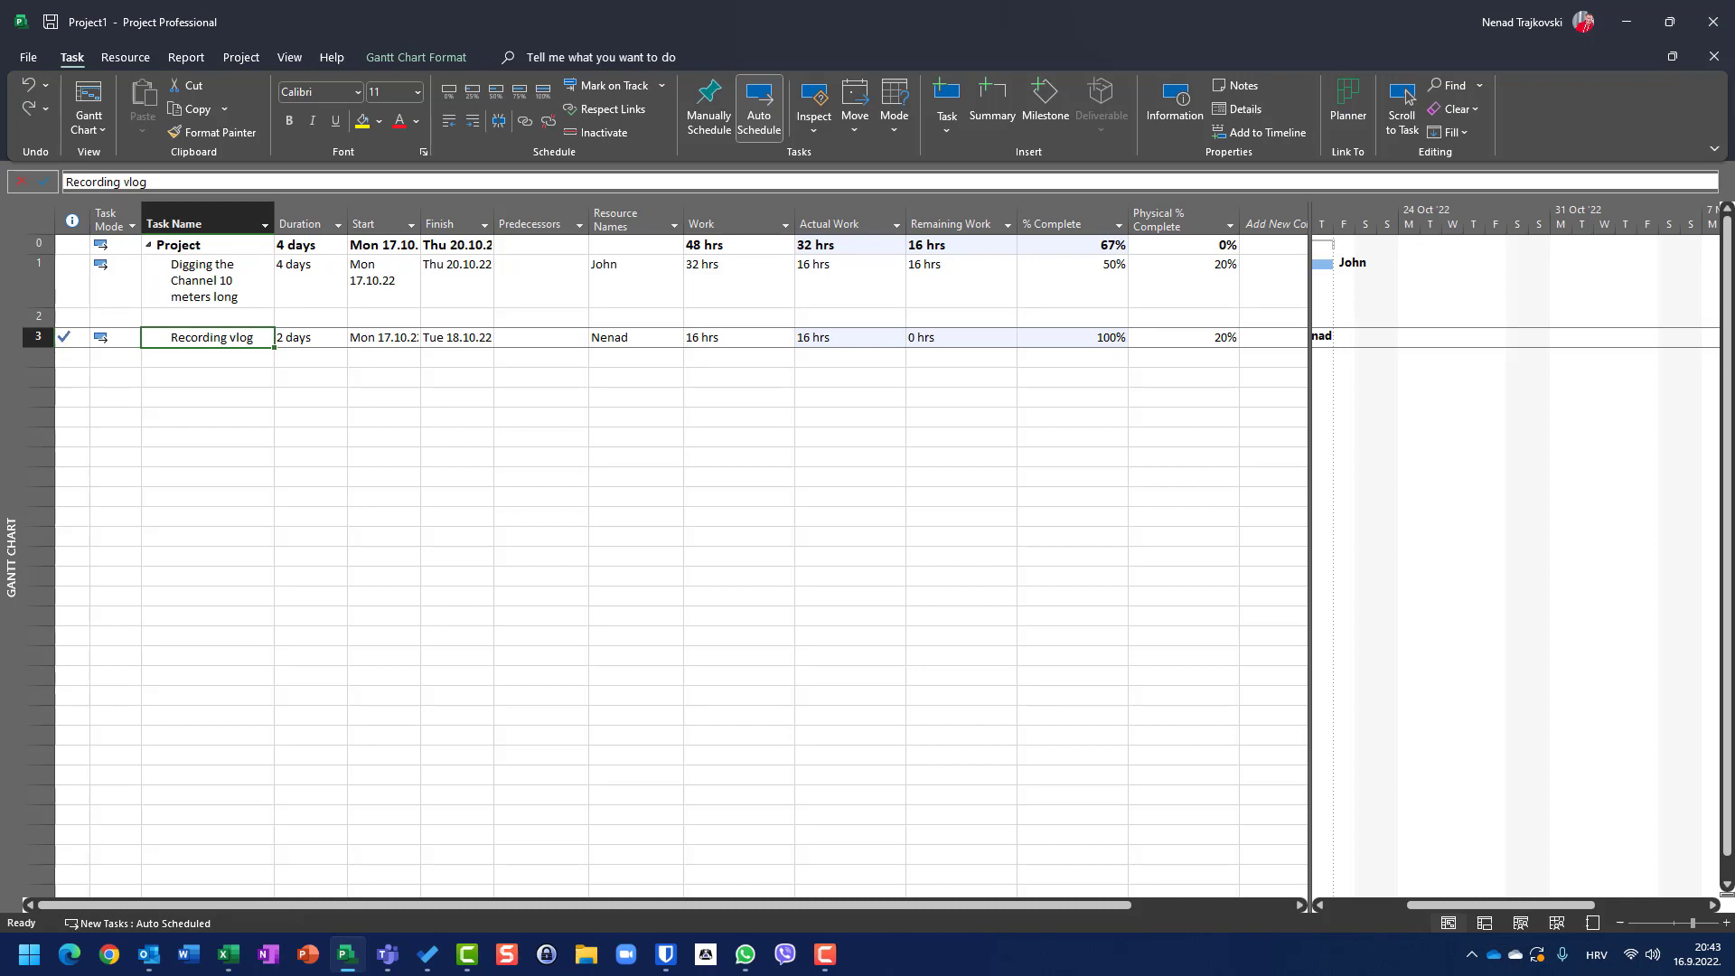
pyautogui.click(303, 337)
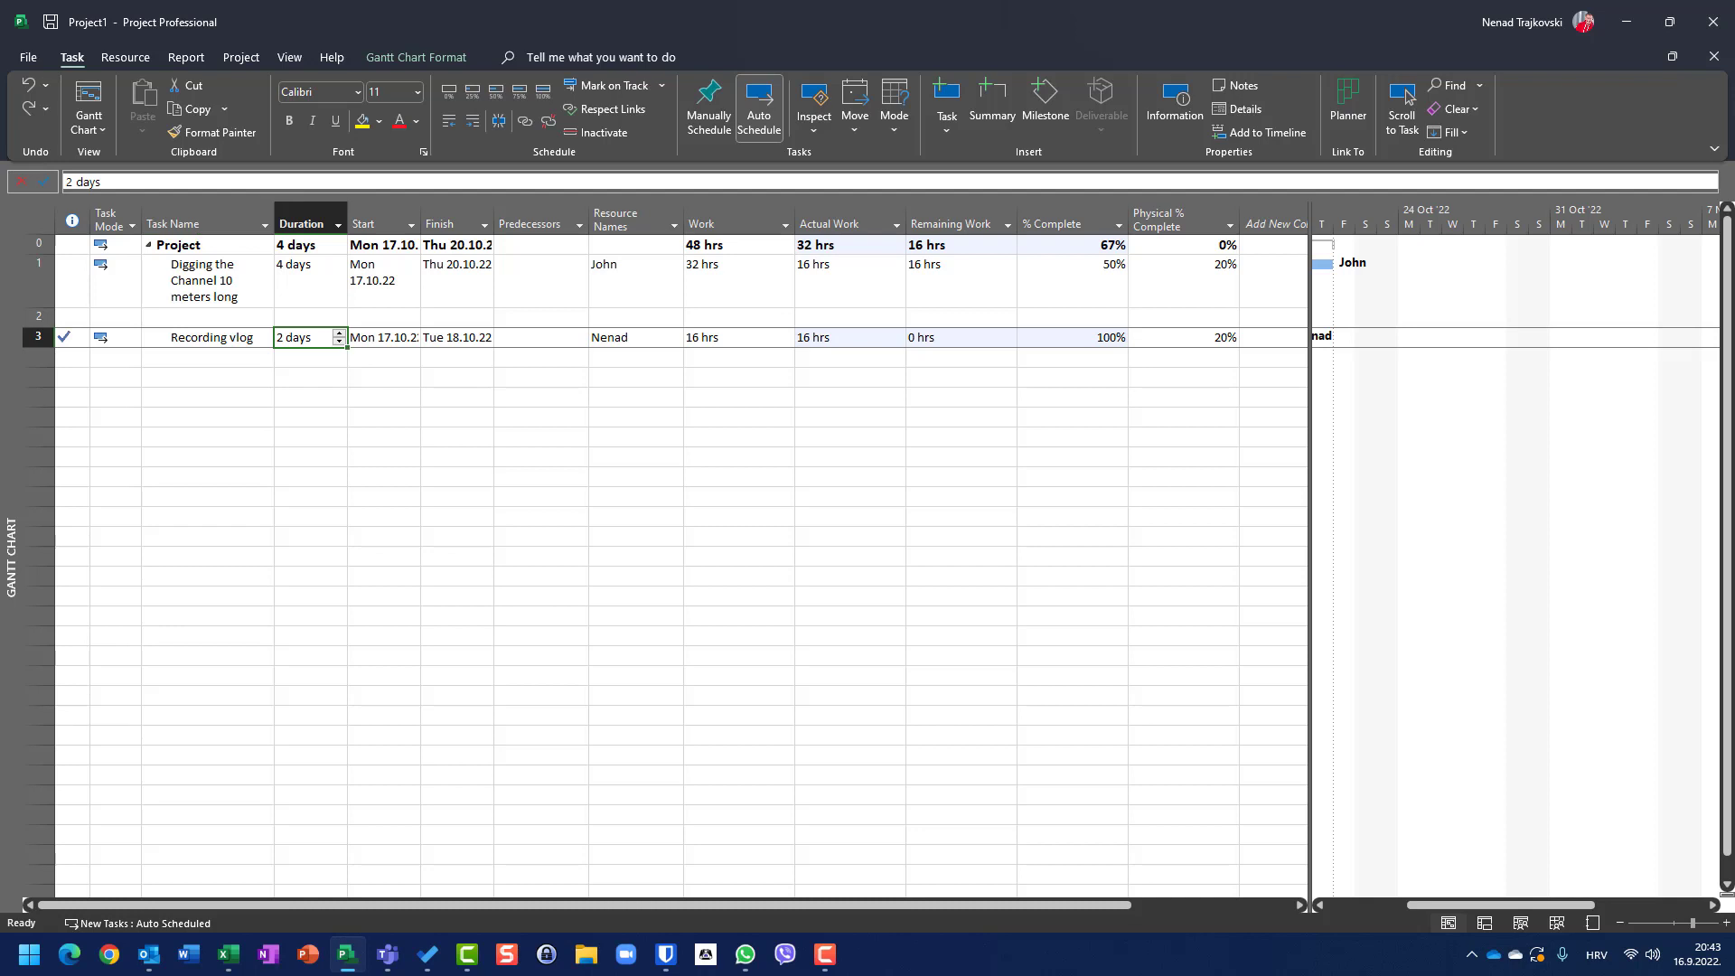
# Enter 50% complete for Recording vlog, then reset its completion to 0%
pyautogui.press('Right')
pyautogui.press('Right')
pyautogui.press('Right')
pyautogui.press('Right')
pyautogui.press('Right')
pyautogui.press('Right')
pyautogui.press('Right')
pyautogui.press('Right')
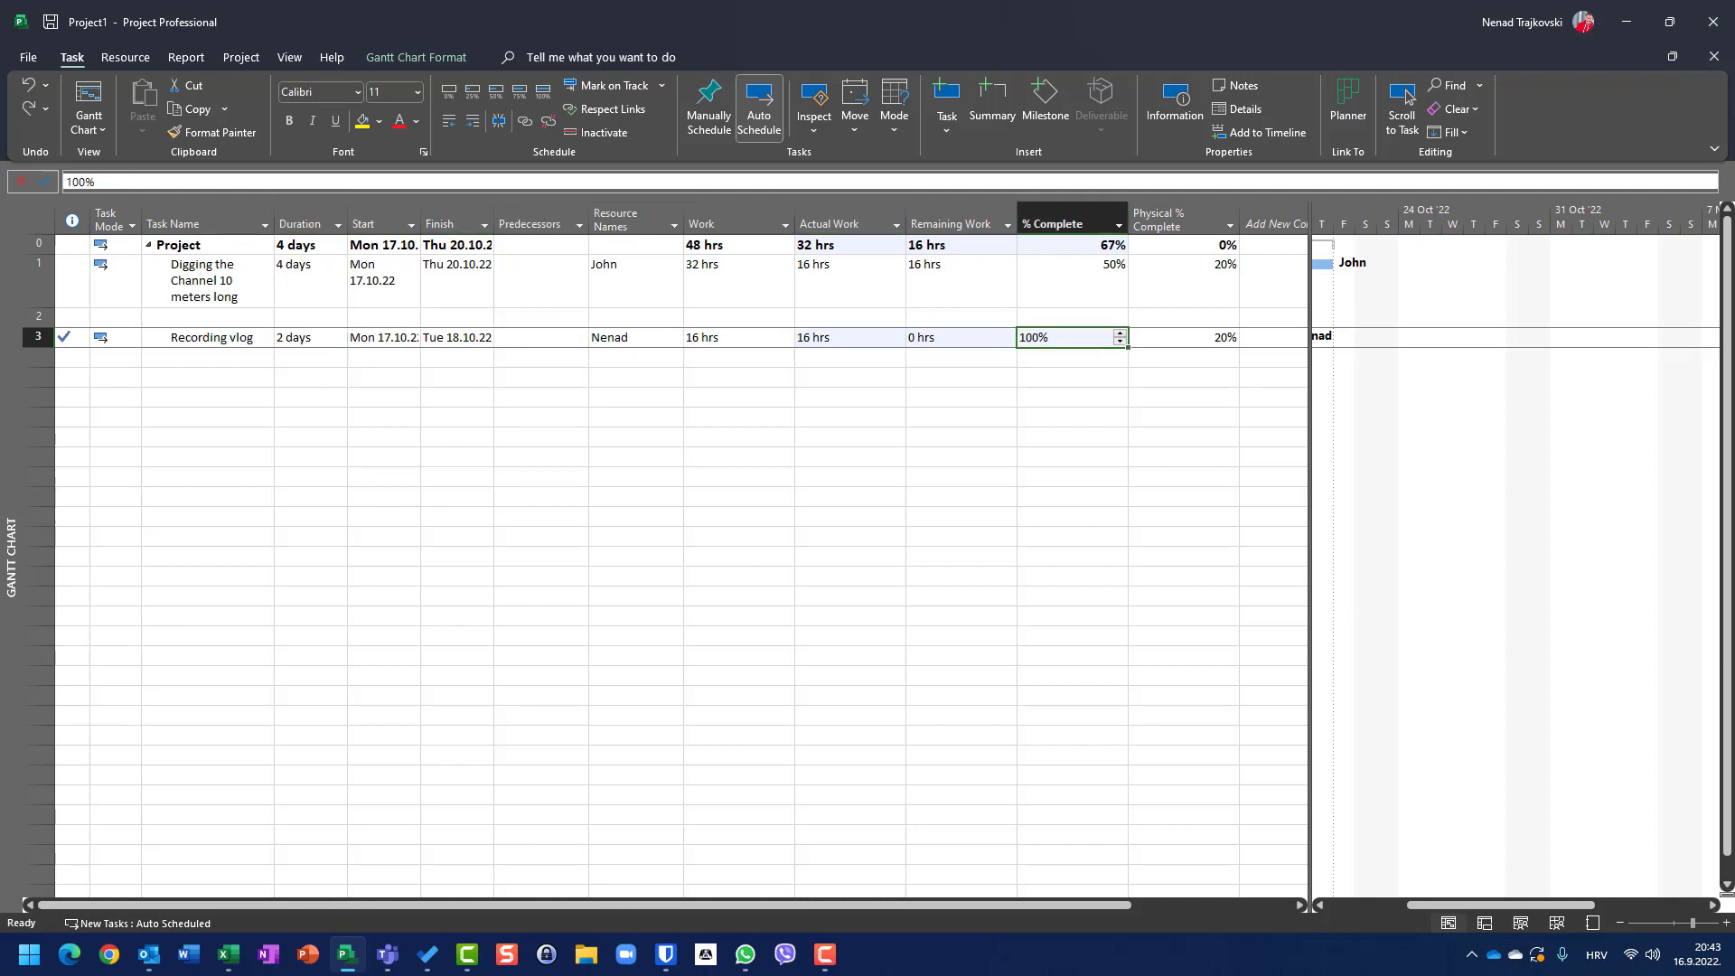
pyautogui.write('50')
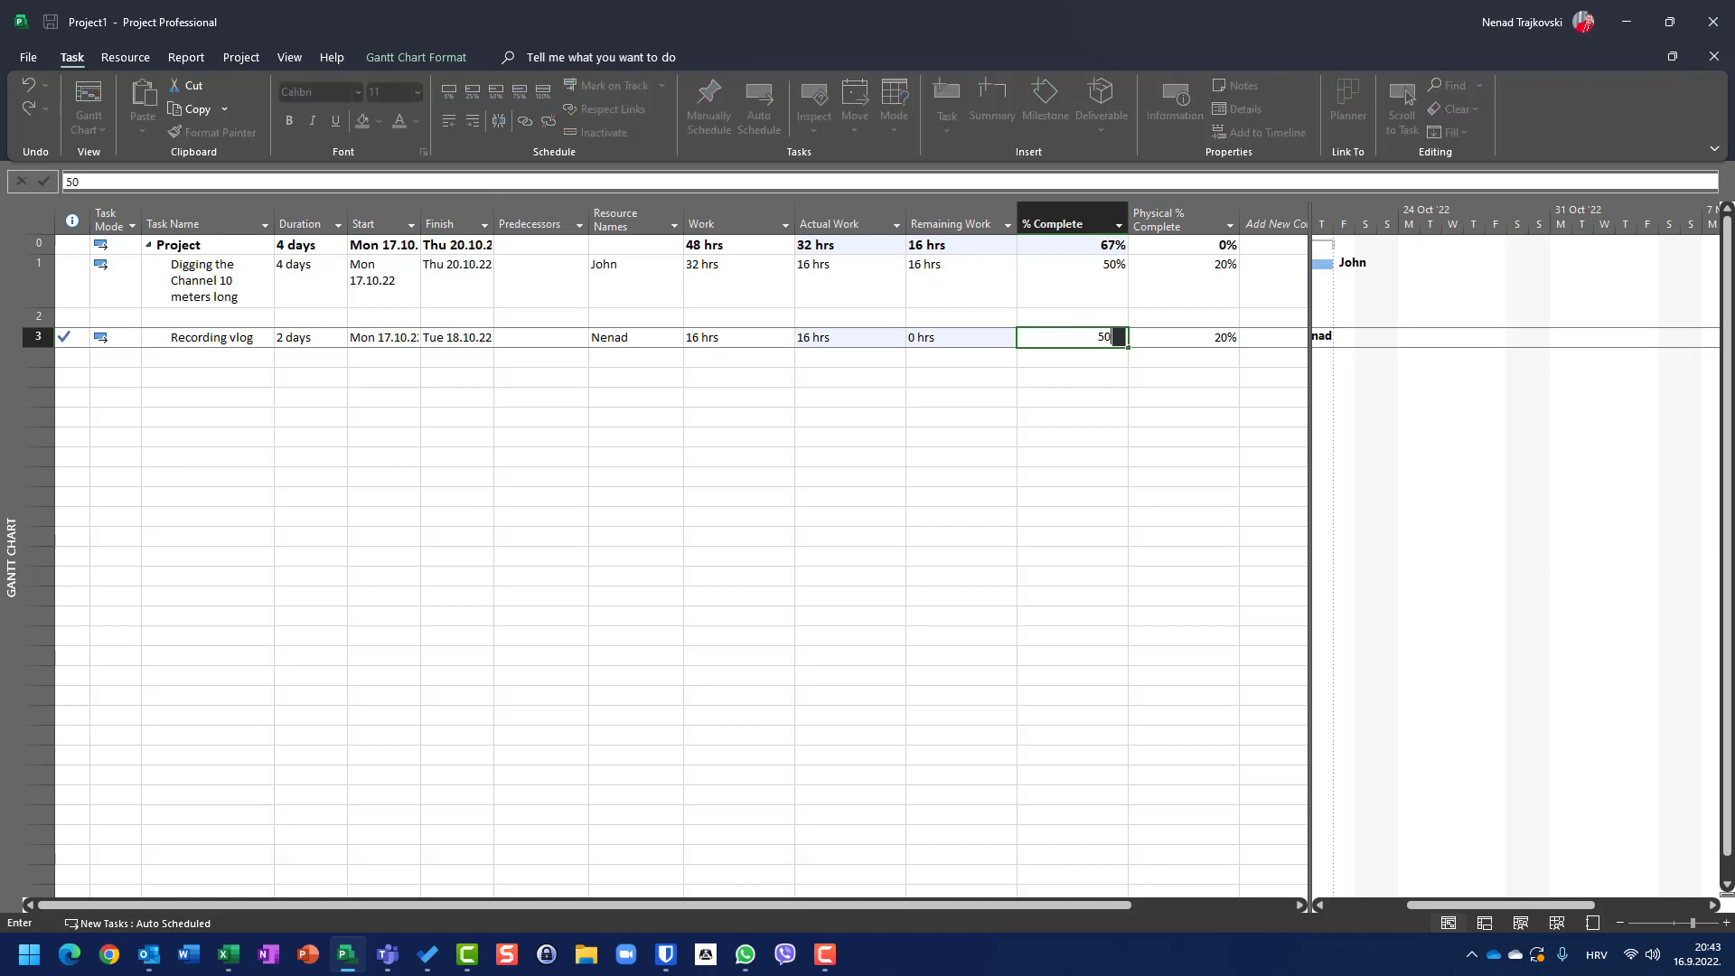
pyautogui.press('Return')
pyautogui.press('Up')
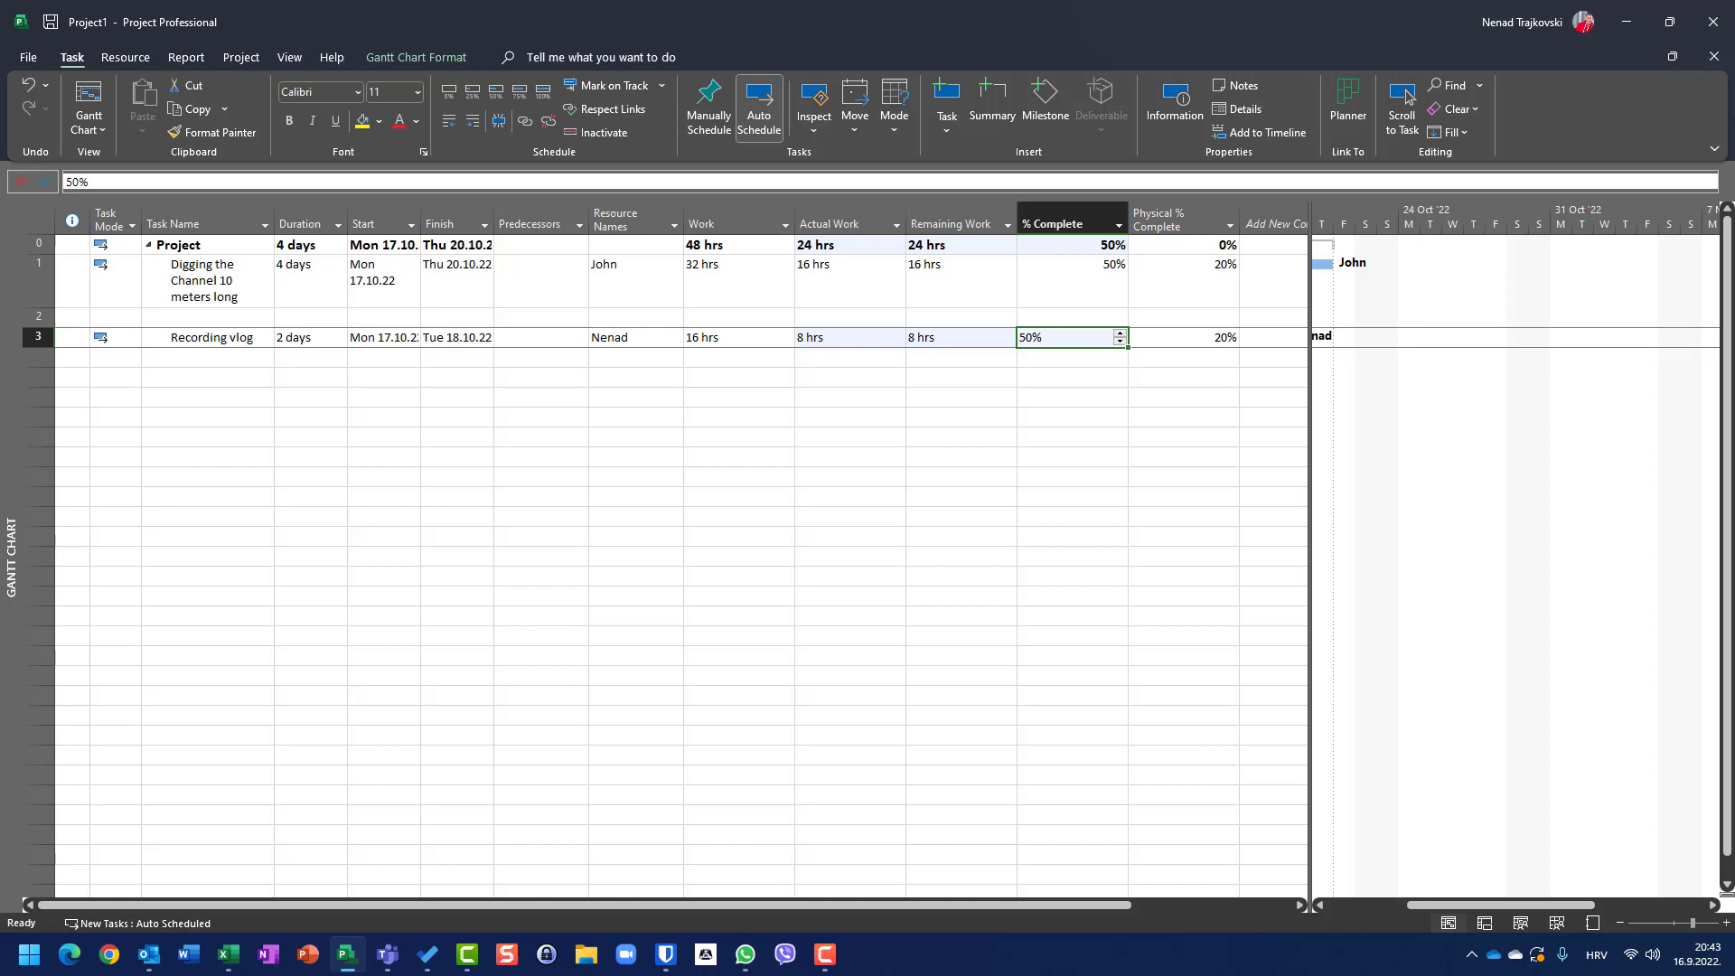
pyautogui.click(448, 92)
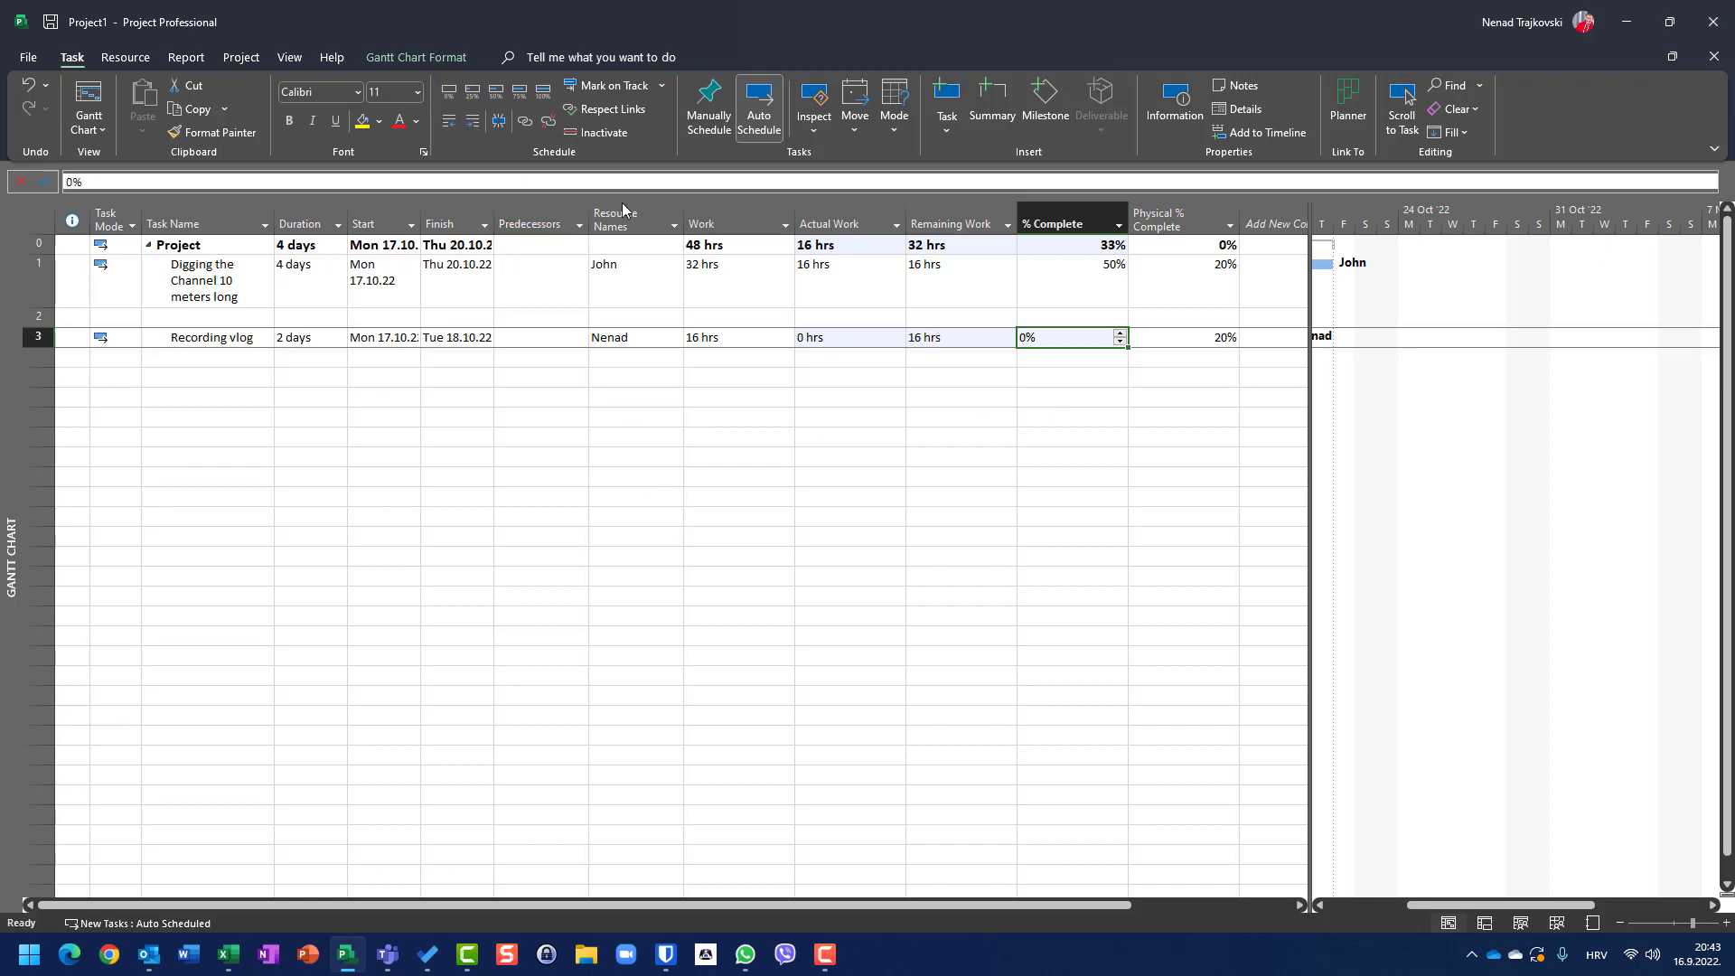
# Re-enter 50% complete for Recording vlog and set its Physical % Complete to 80%
pyautogui.click(1193, 339)
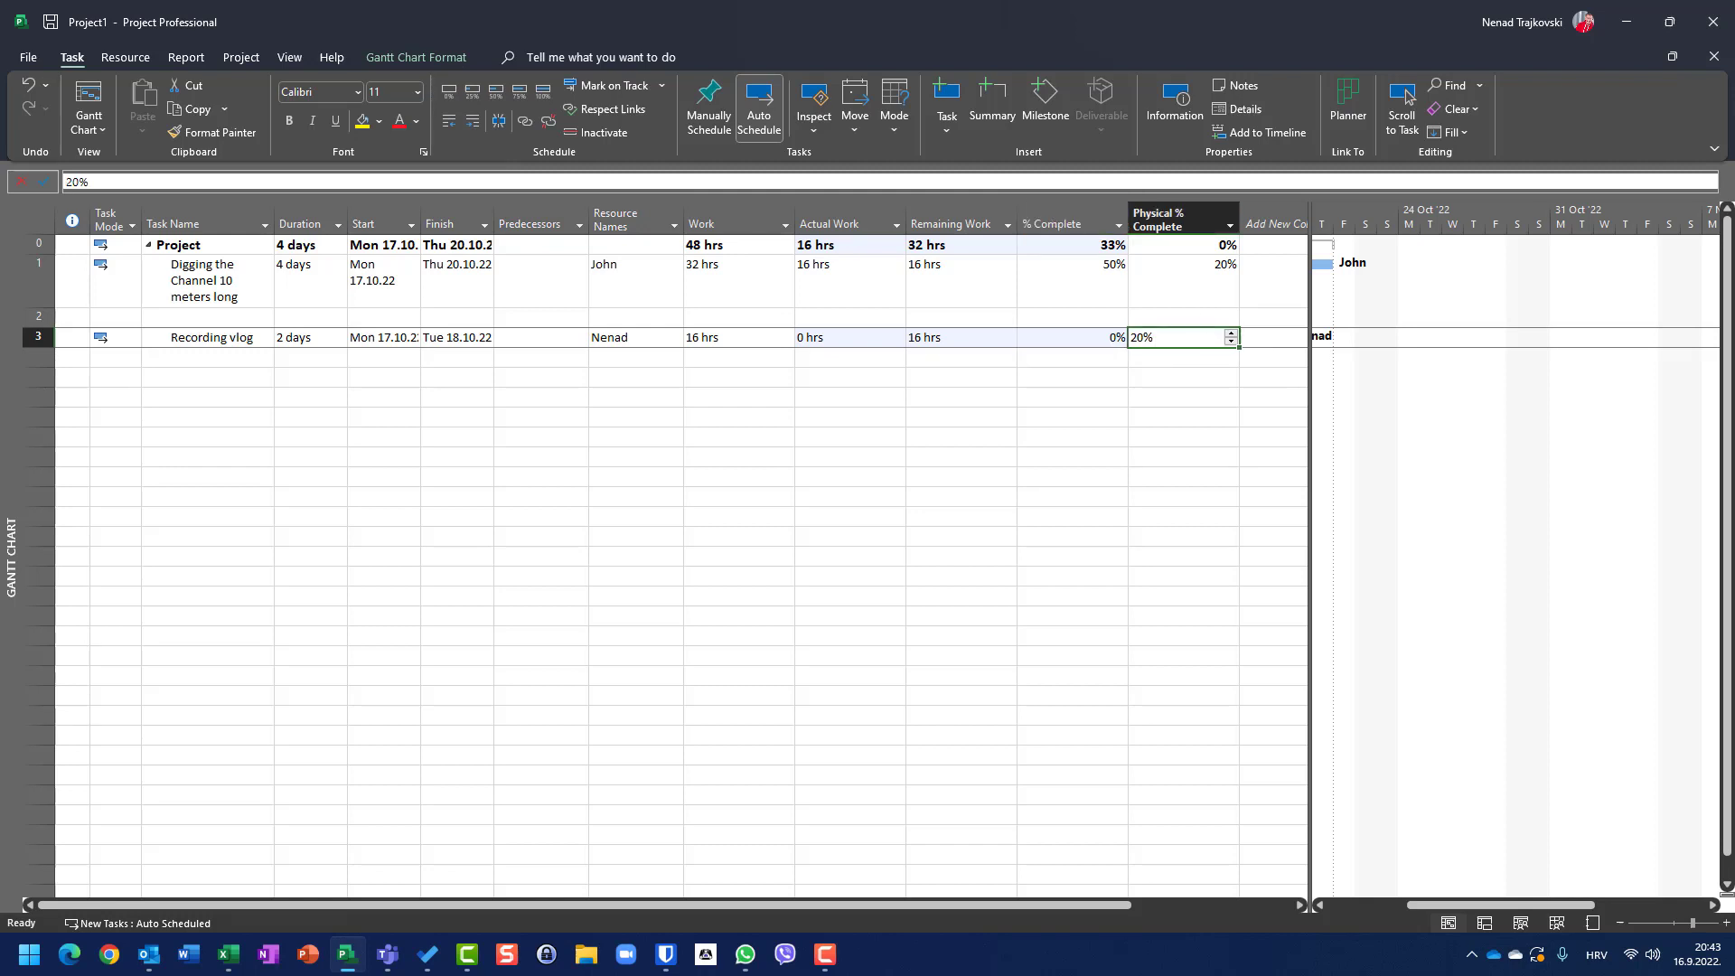
pyautogui.press('Left')
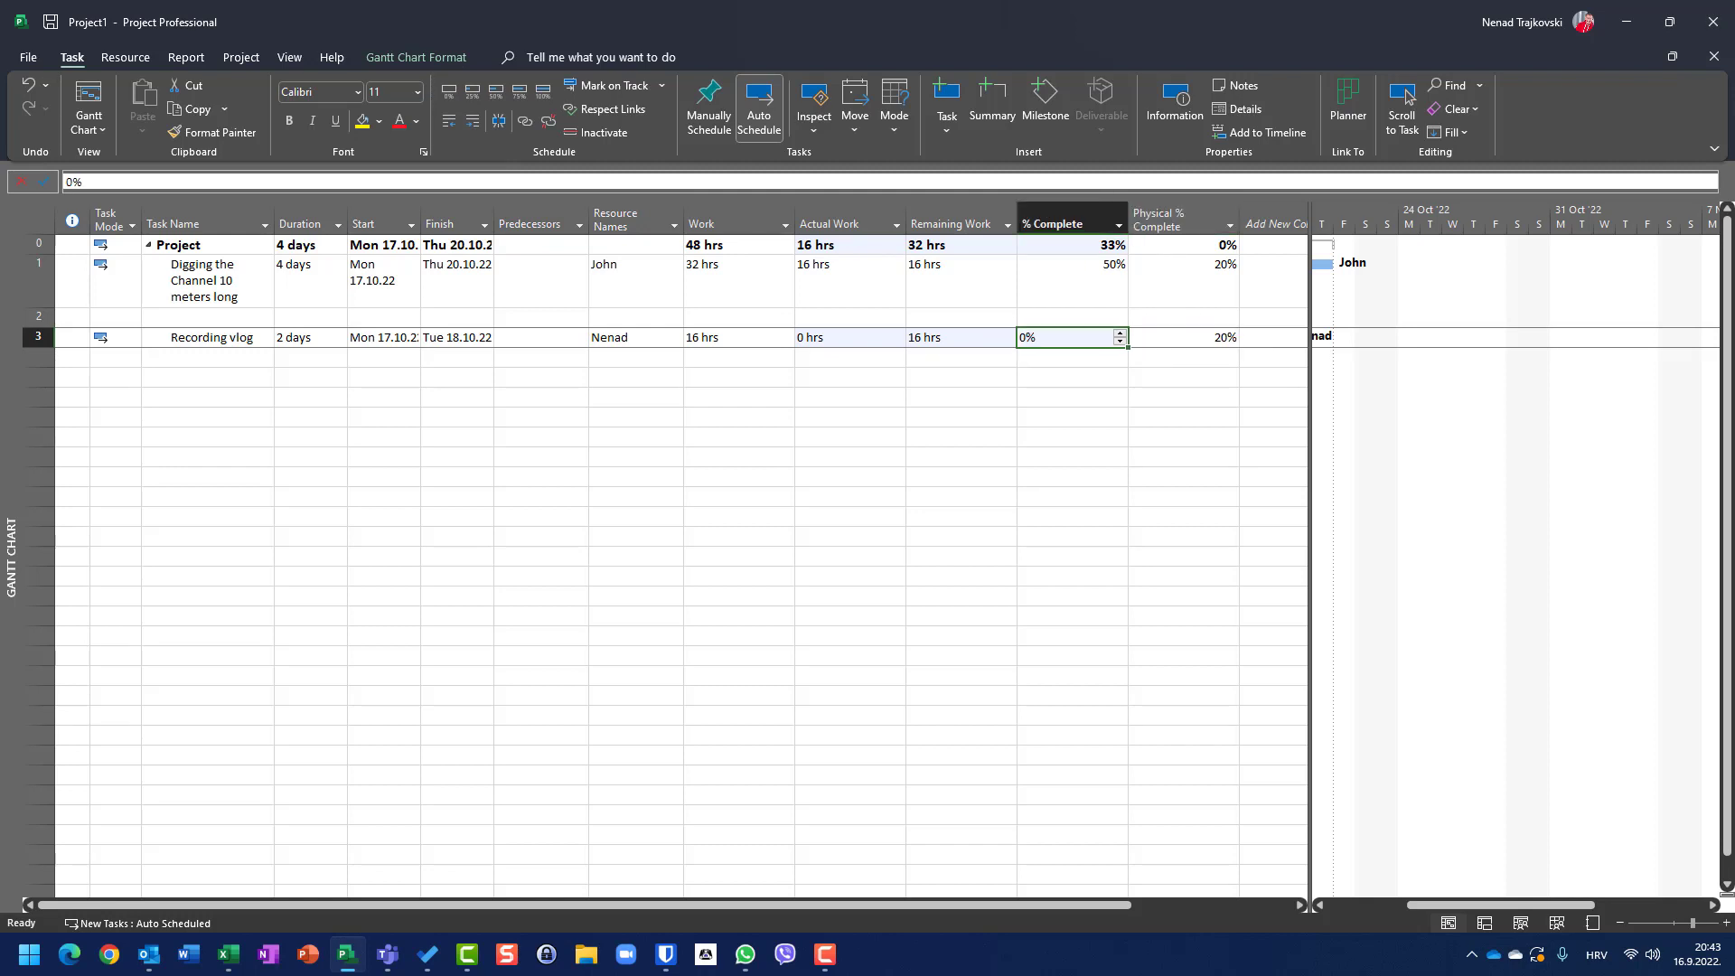
pyautogui.write('50')
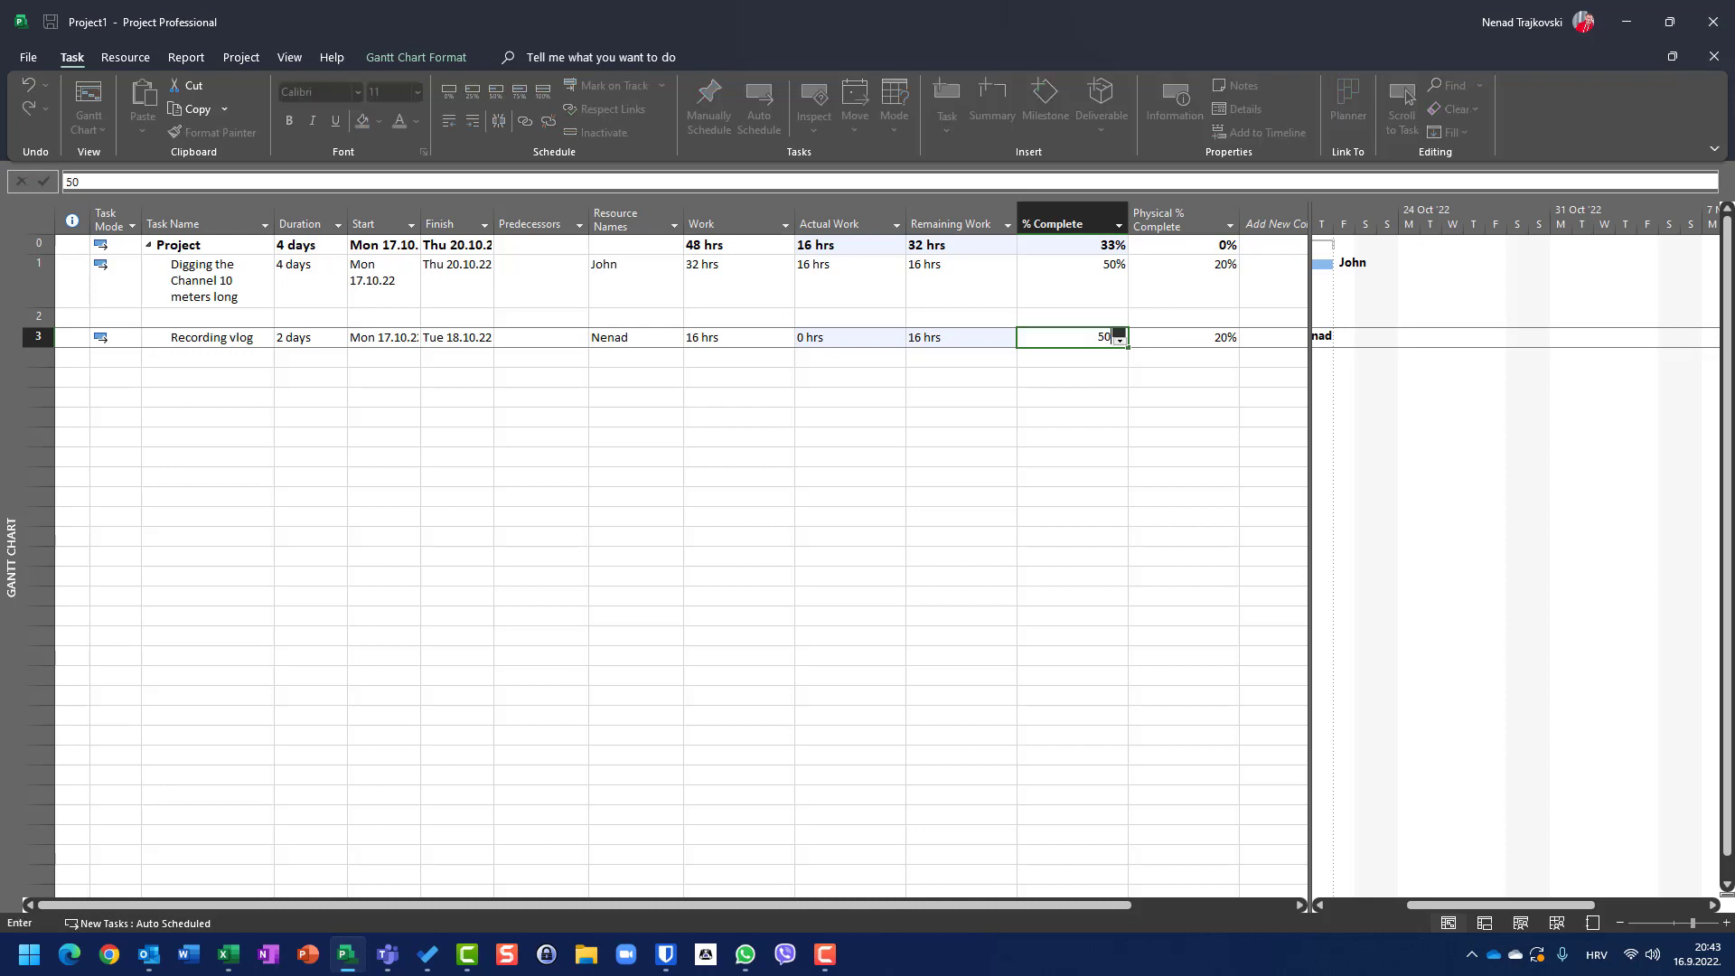
pyautogui.press('Tab')
pyautogui.write('80')
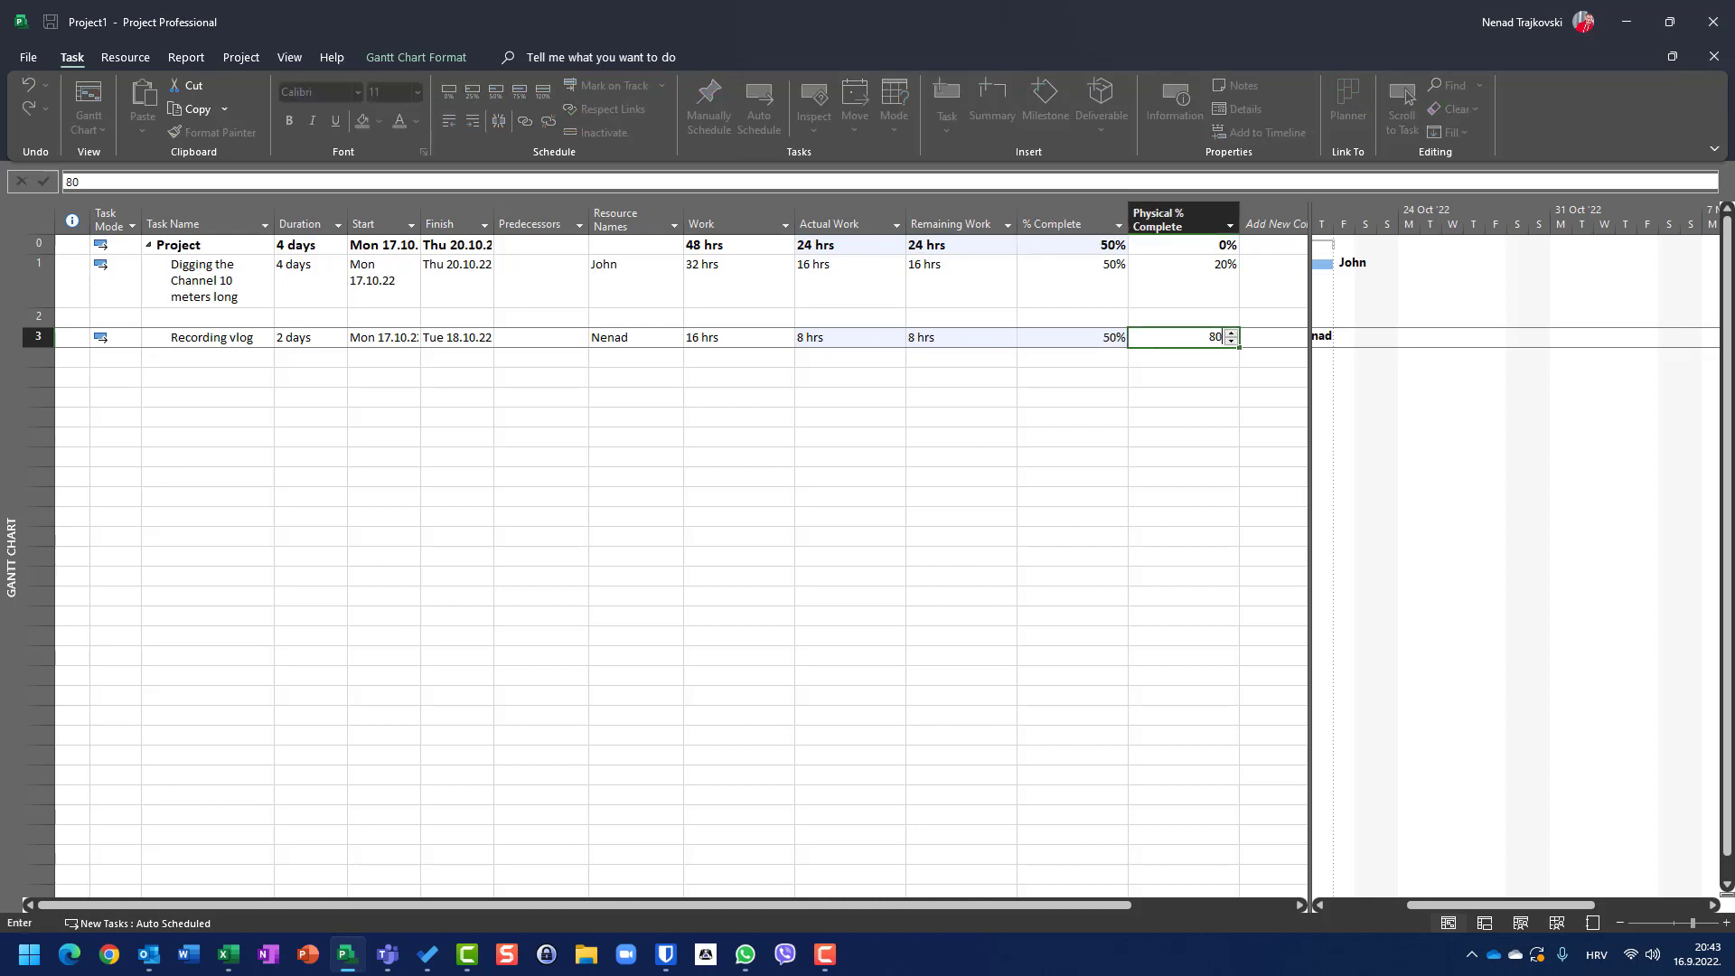
pyautogui.press('Return')
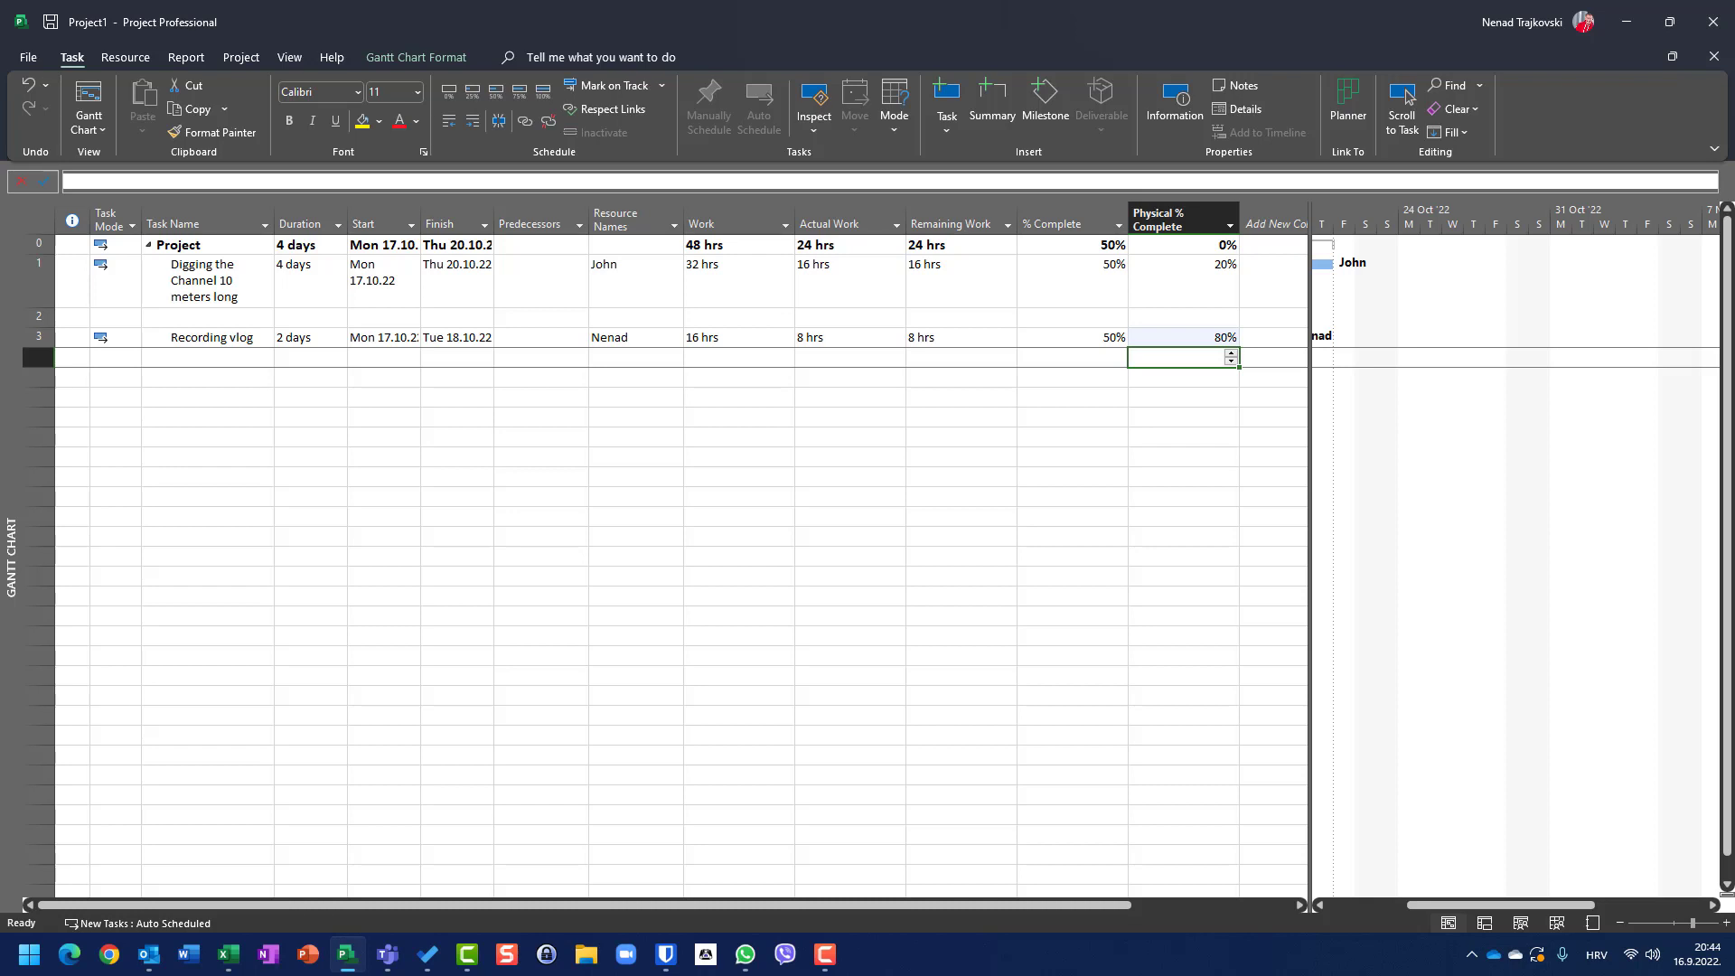
pyautogui.press('Up')
pyautogui.press('Left')
pyautogui.press('Left')
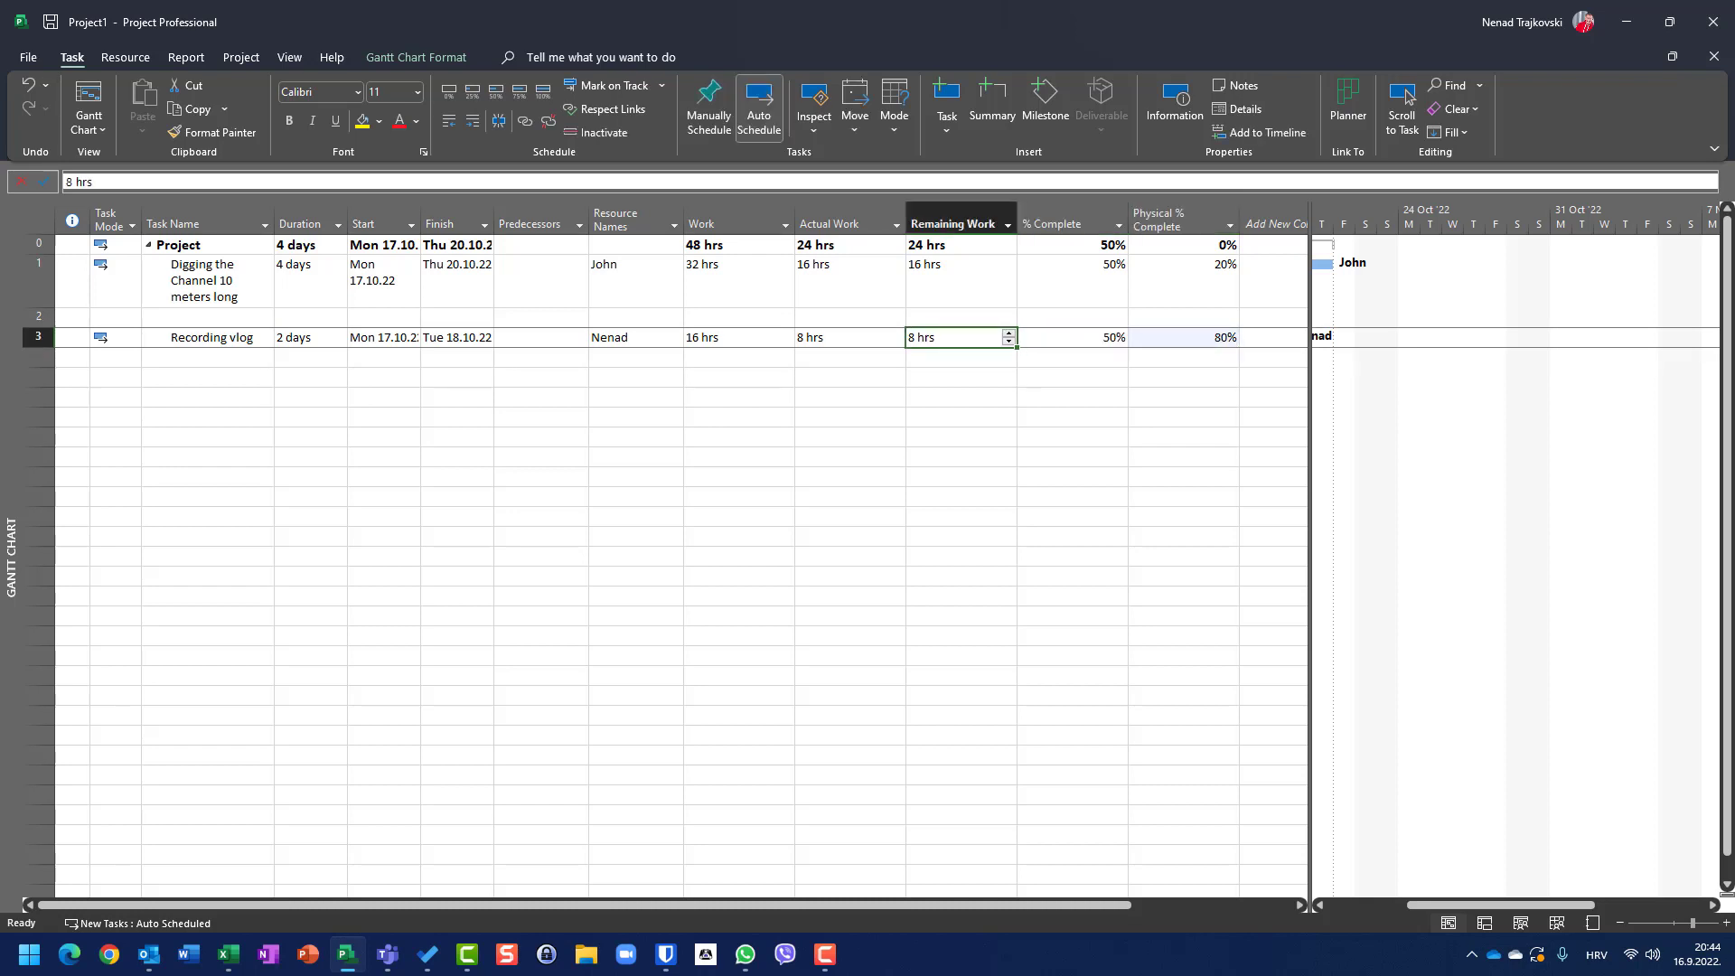
pyautogui.press('Right')
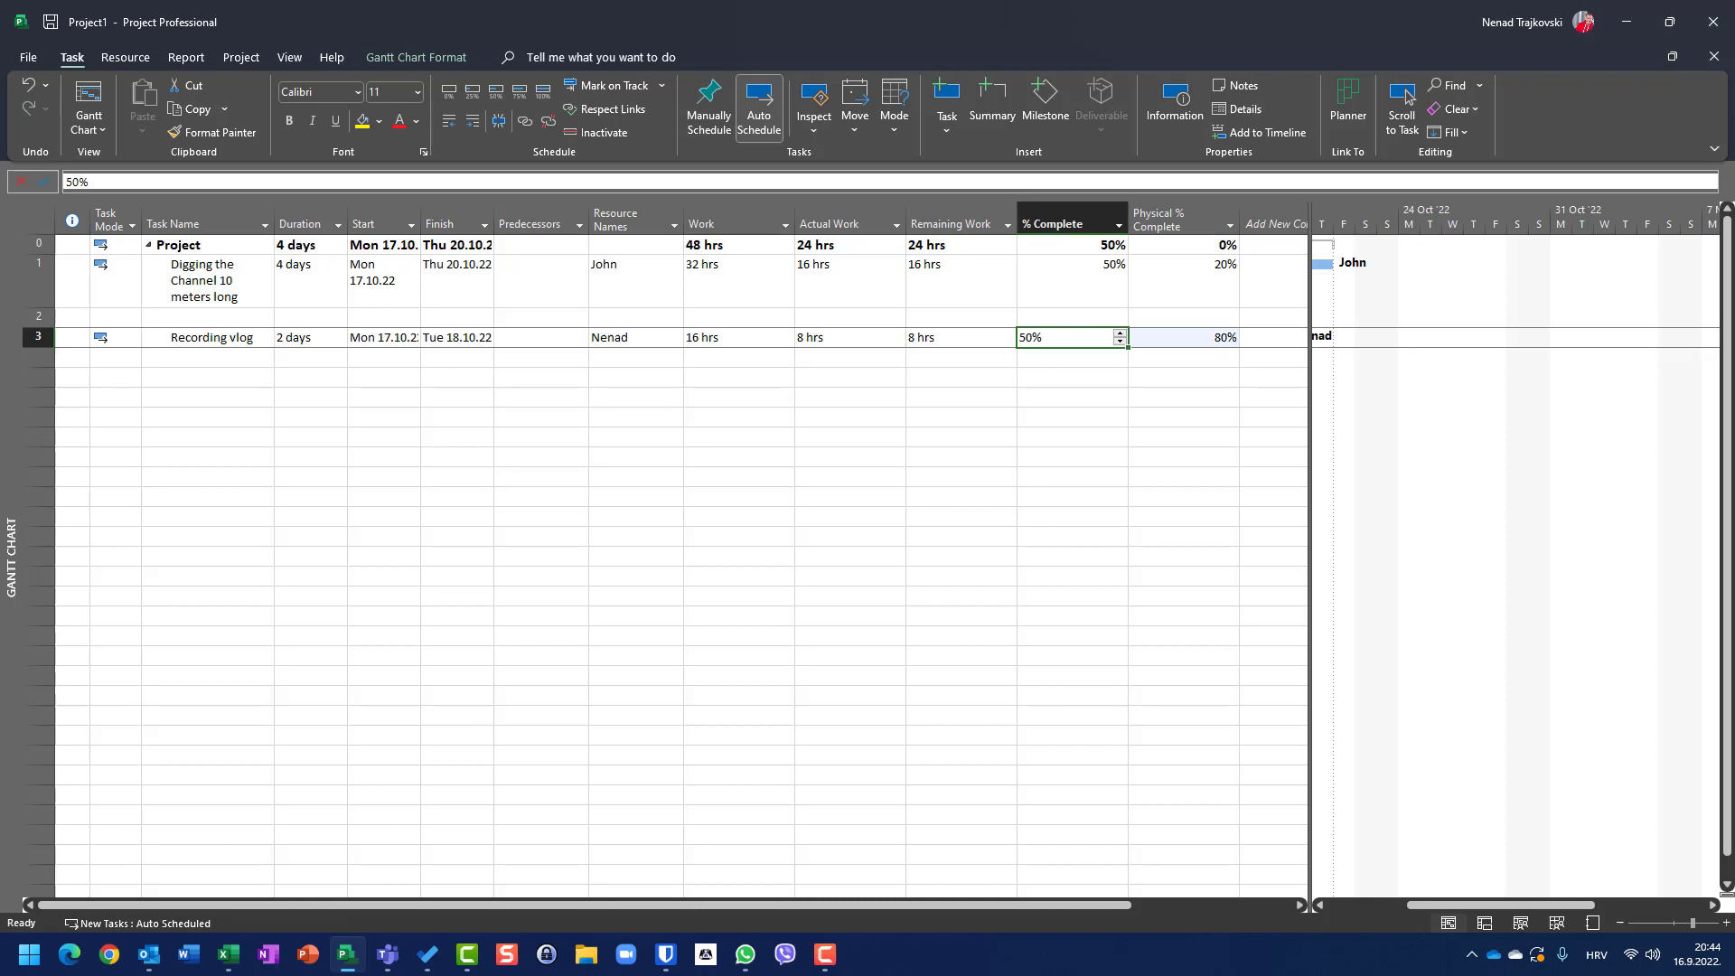
pyautogui.press('Right')
pyautogui.press('Left')
pyautogui.press('Right')
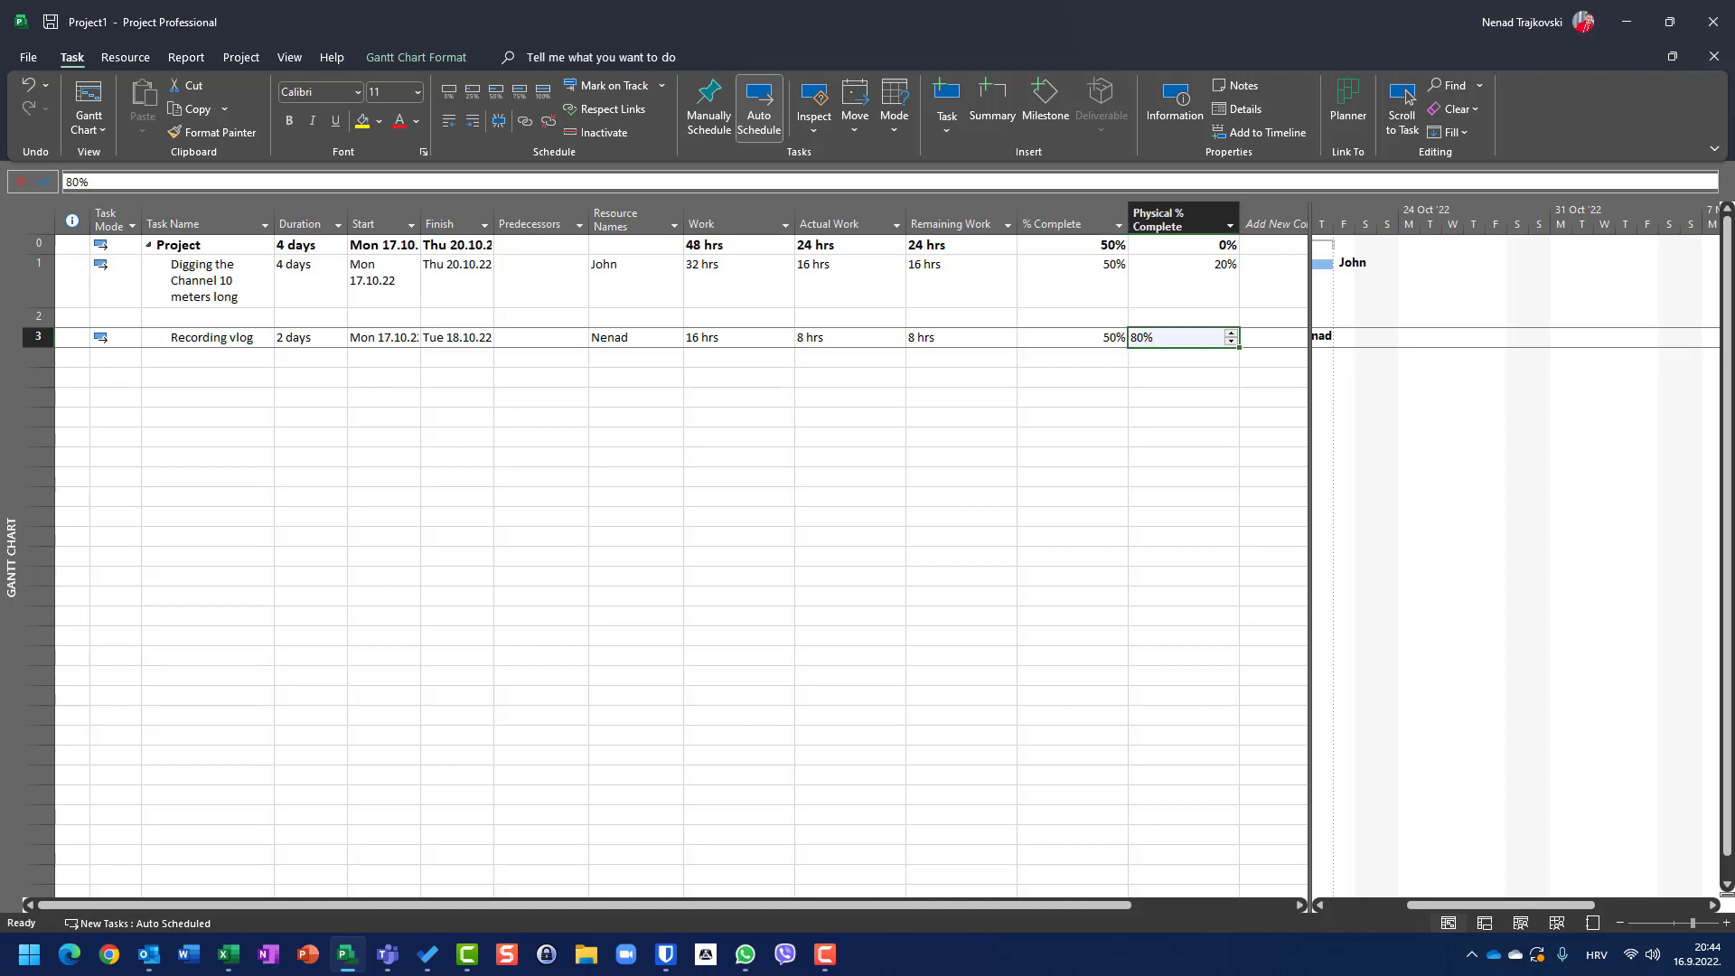
pyautogui.press('Left')
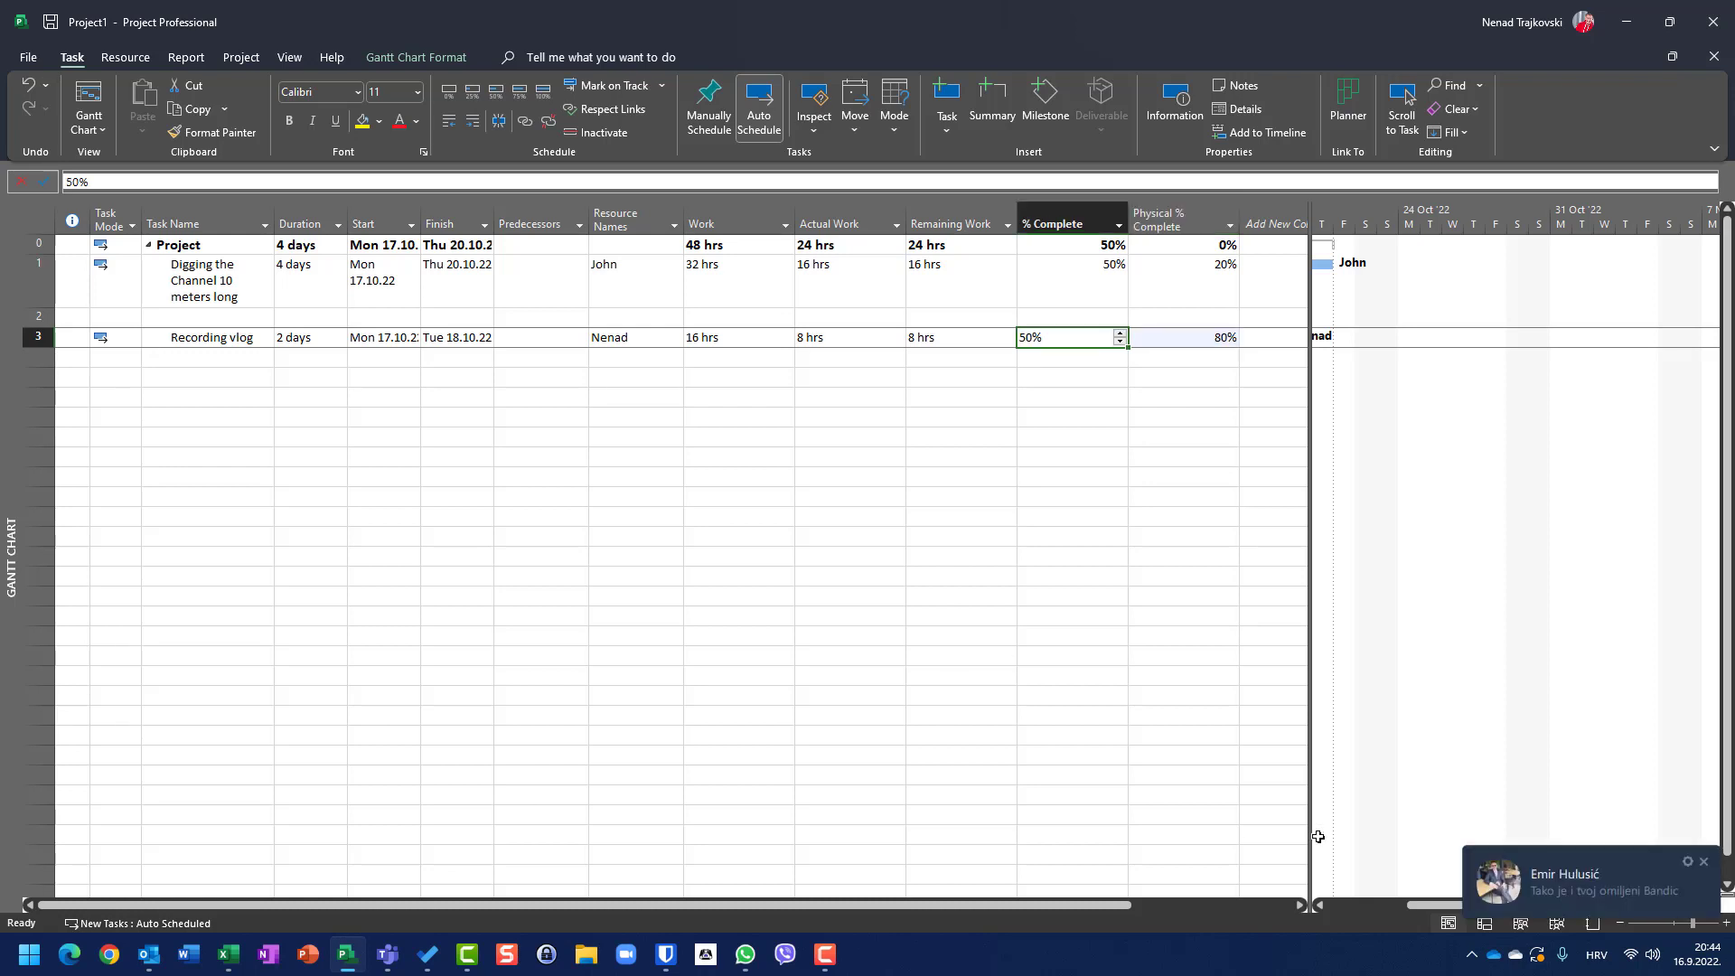
pyautogui.click(1704, 862)
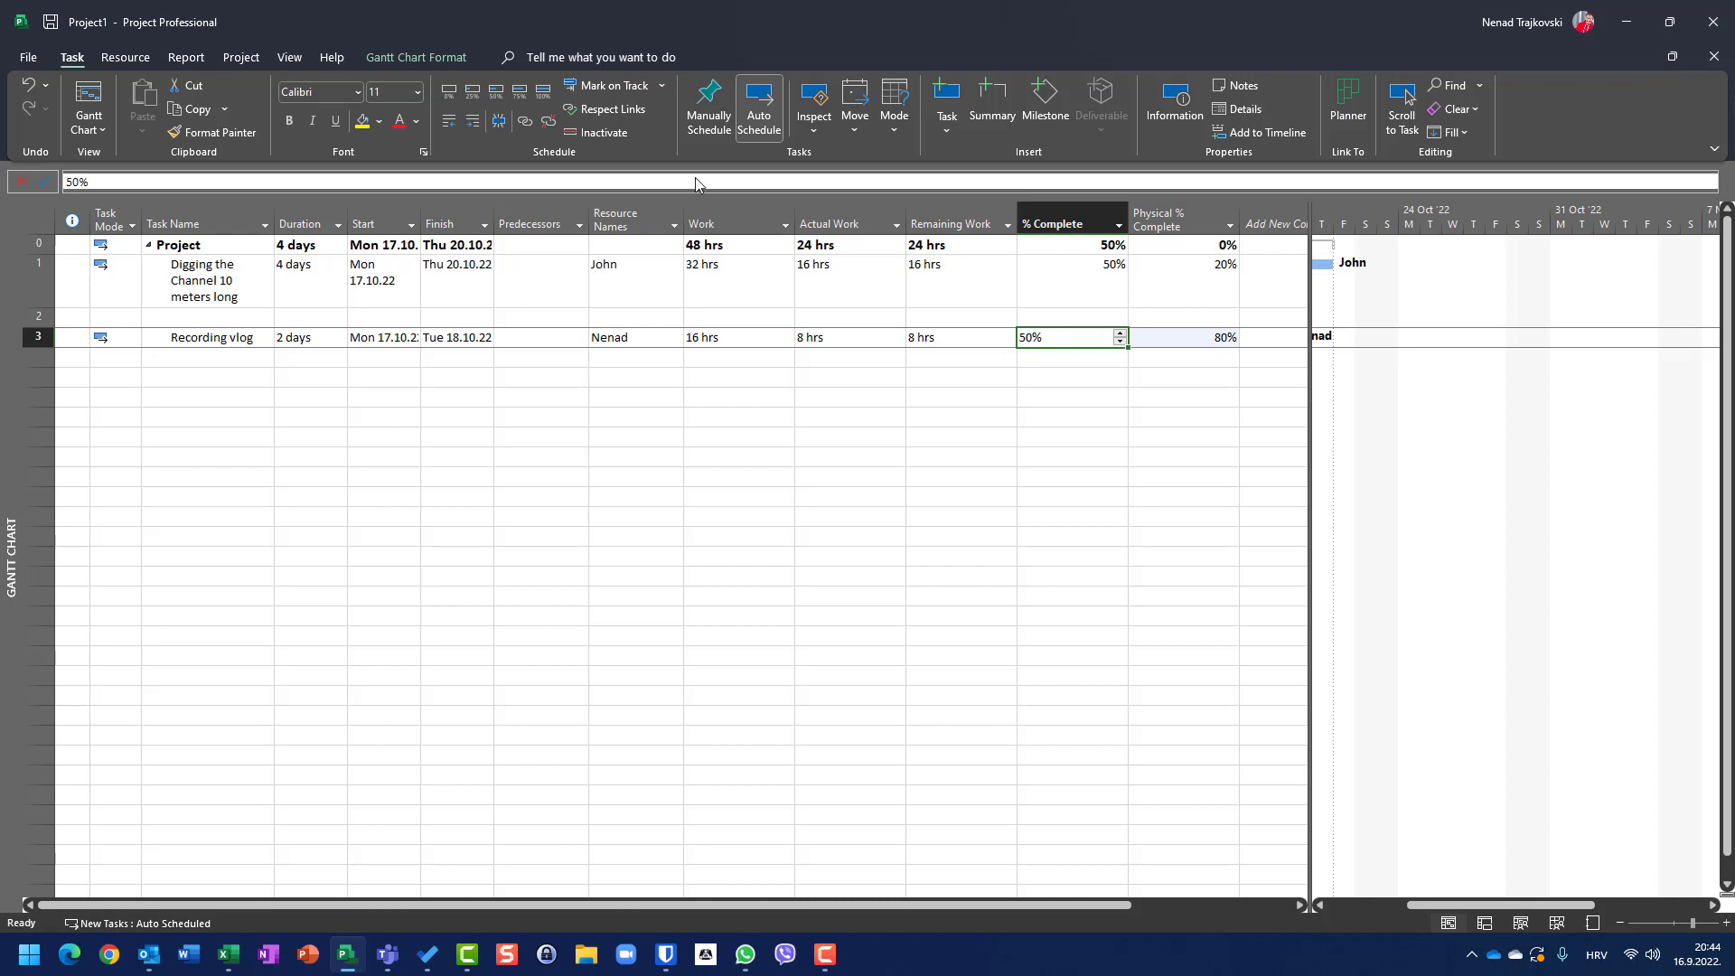
# Mark Recording vlog and the digging task as 100% complete
pyautogui.click(543, 91)
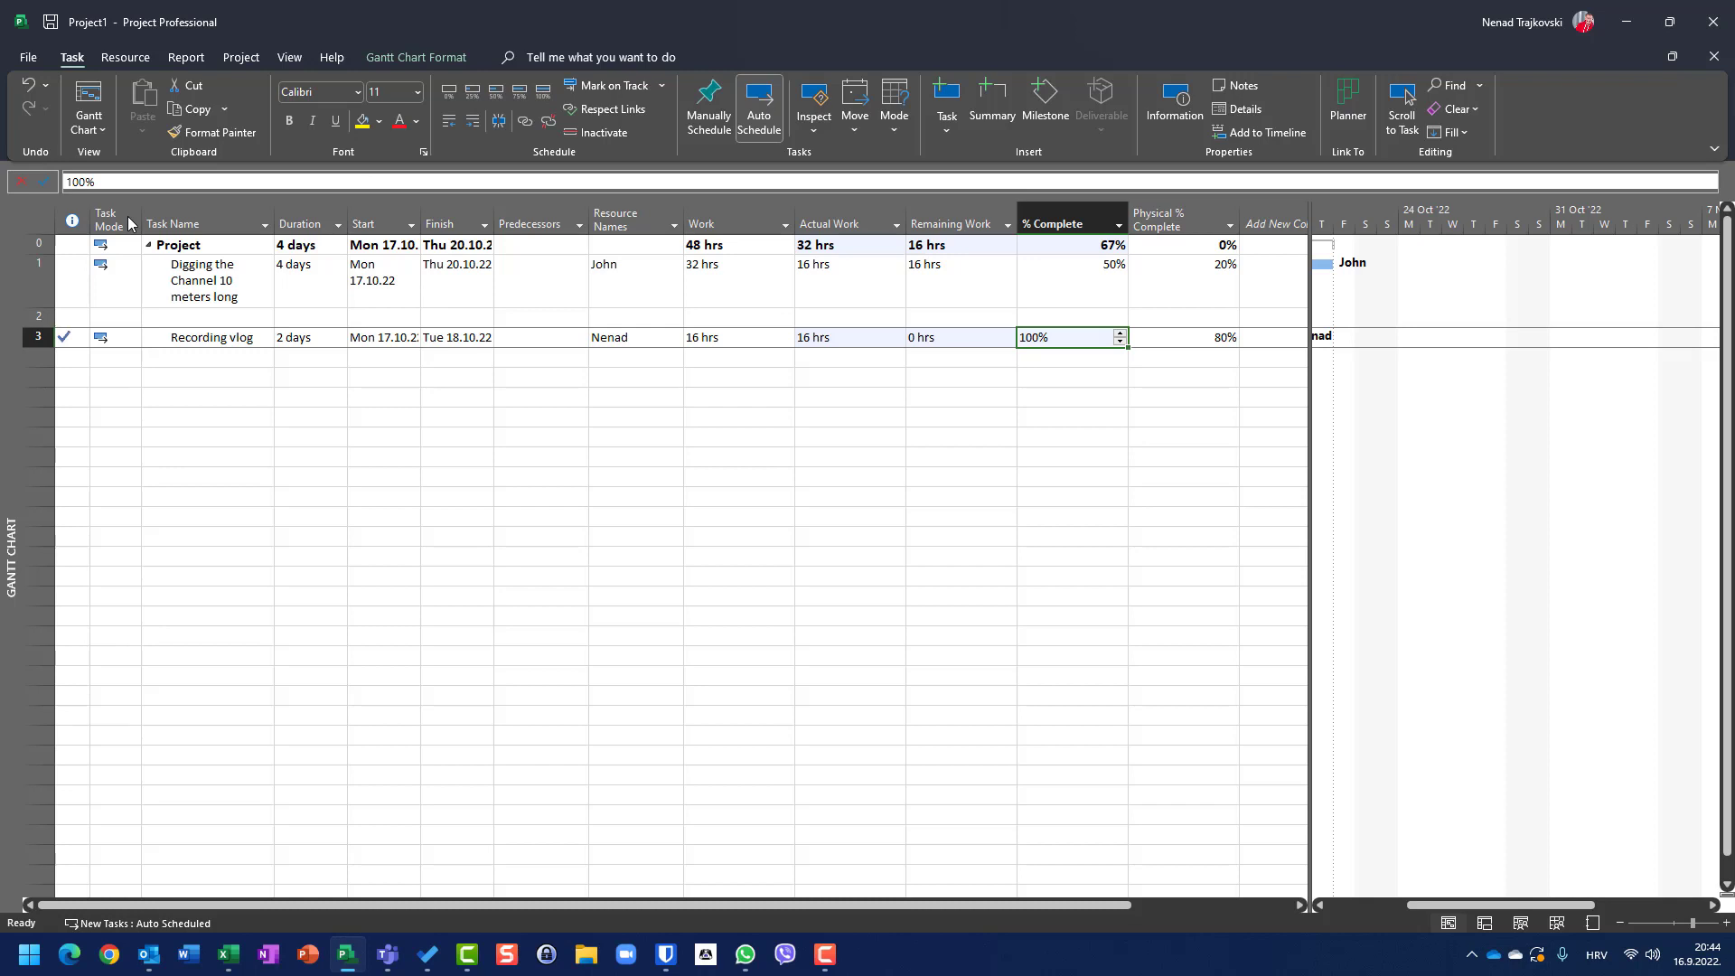
pyautogui.click(543, 91)
pyautogui.click(1169, 271)
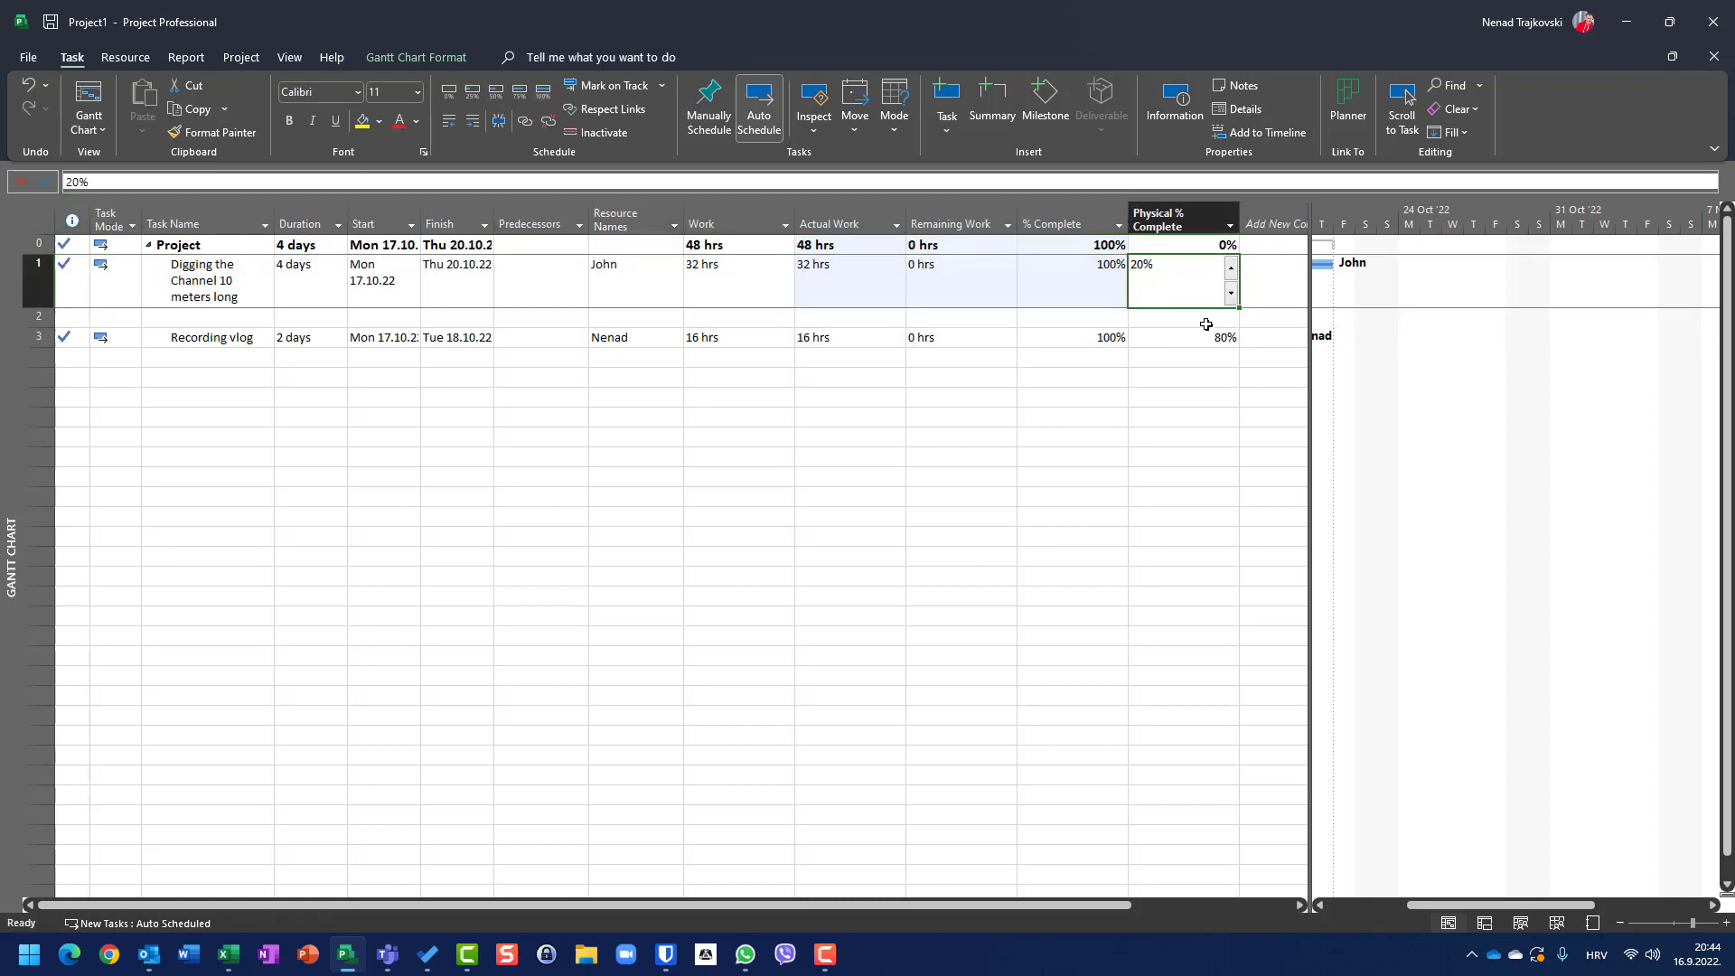
pyautogui.click(1202, 337)
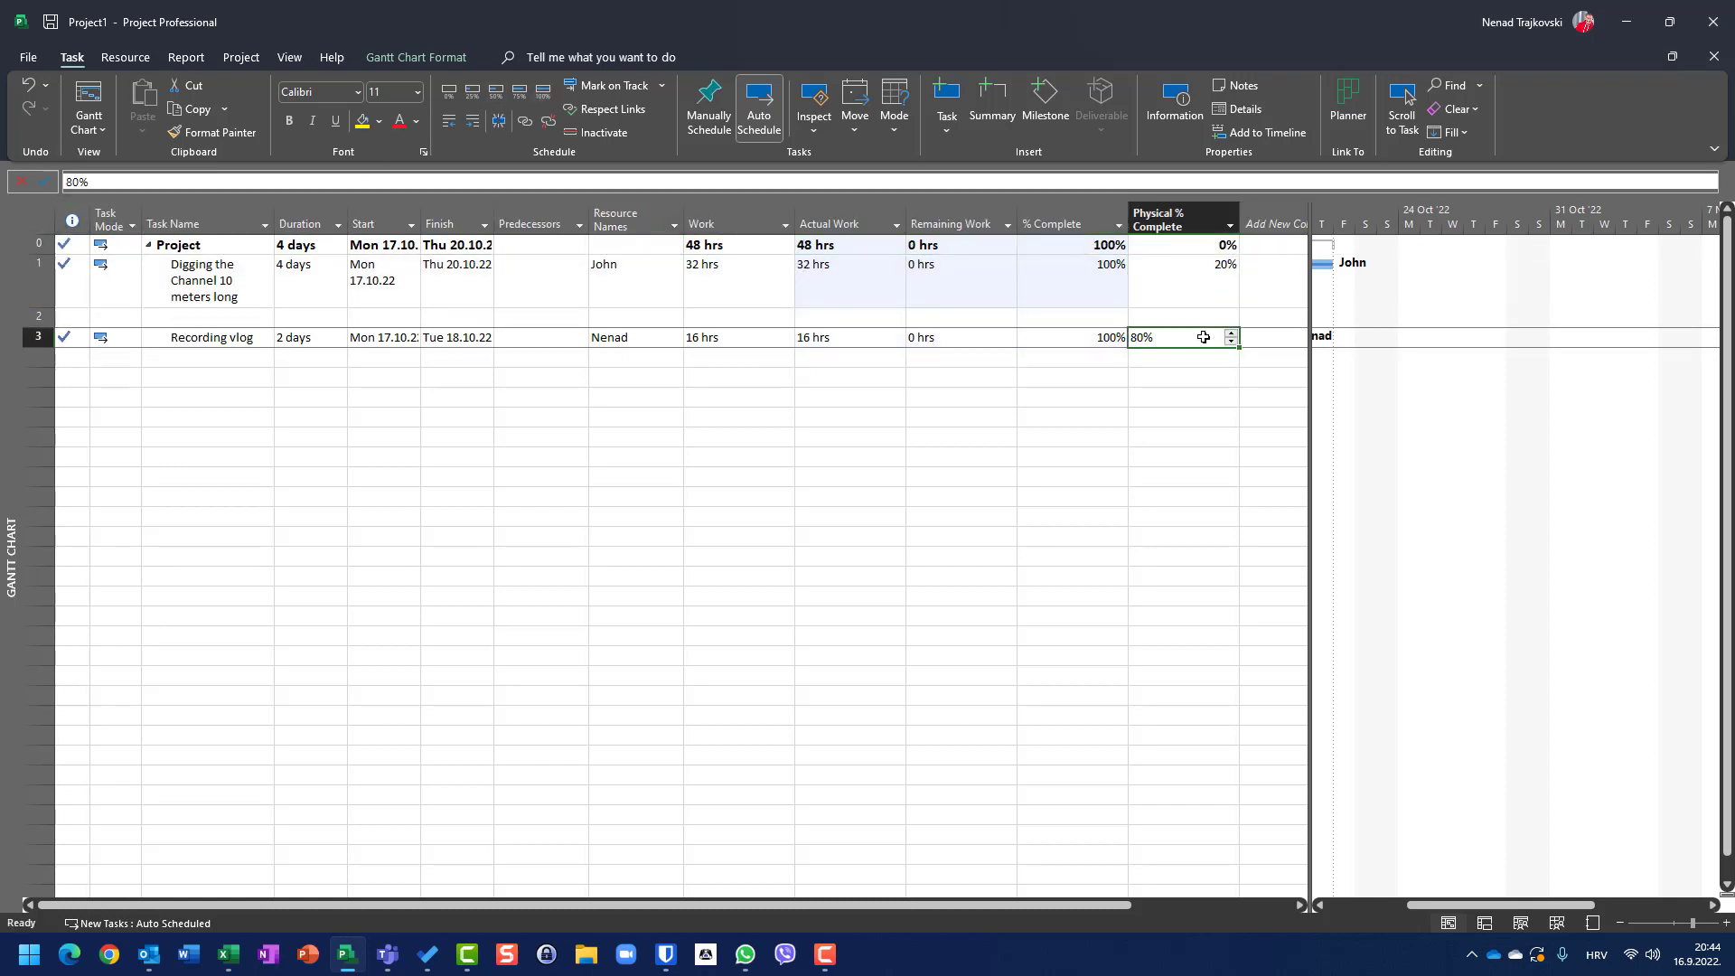
pyautogui.click(1215, 289)
pyautogui.click(1201, 336)
pyautogui.click(1191, 292)
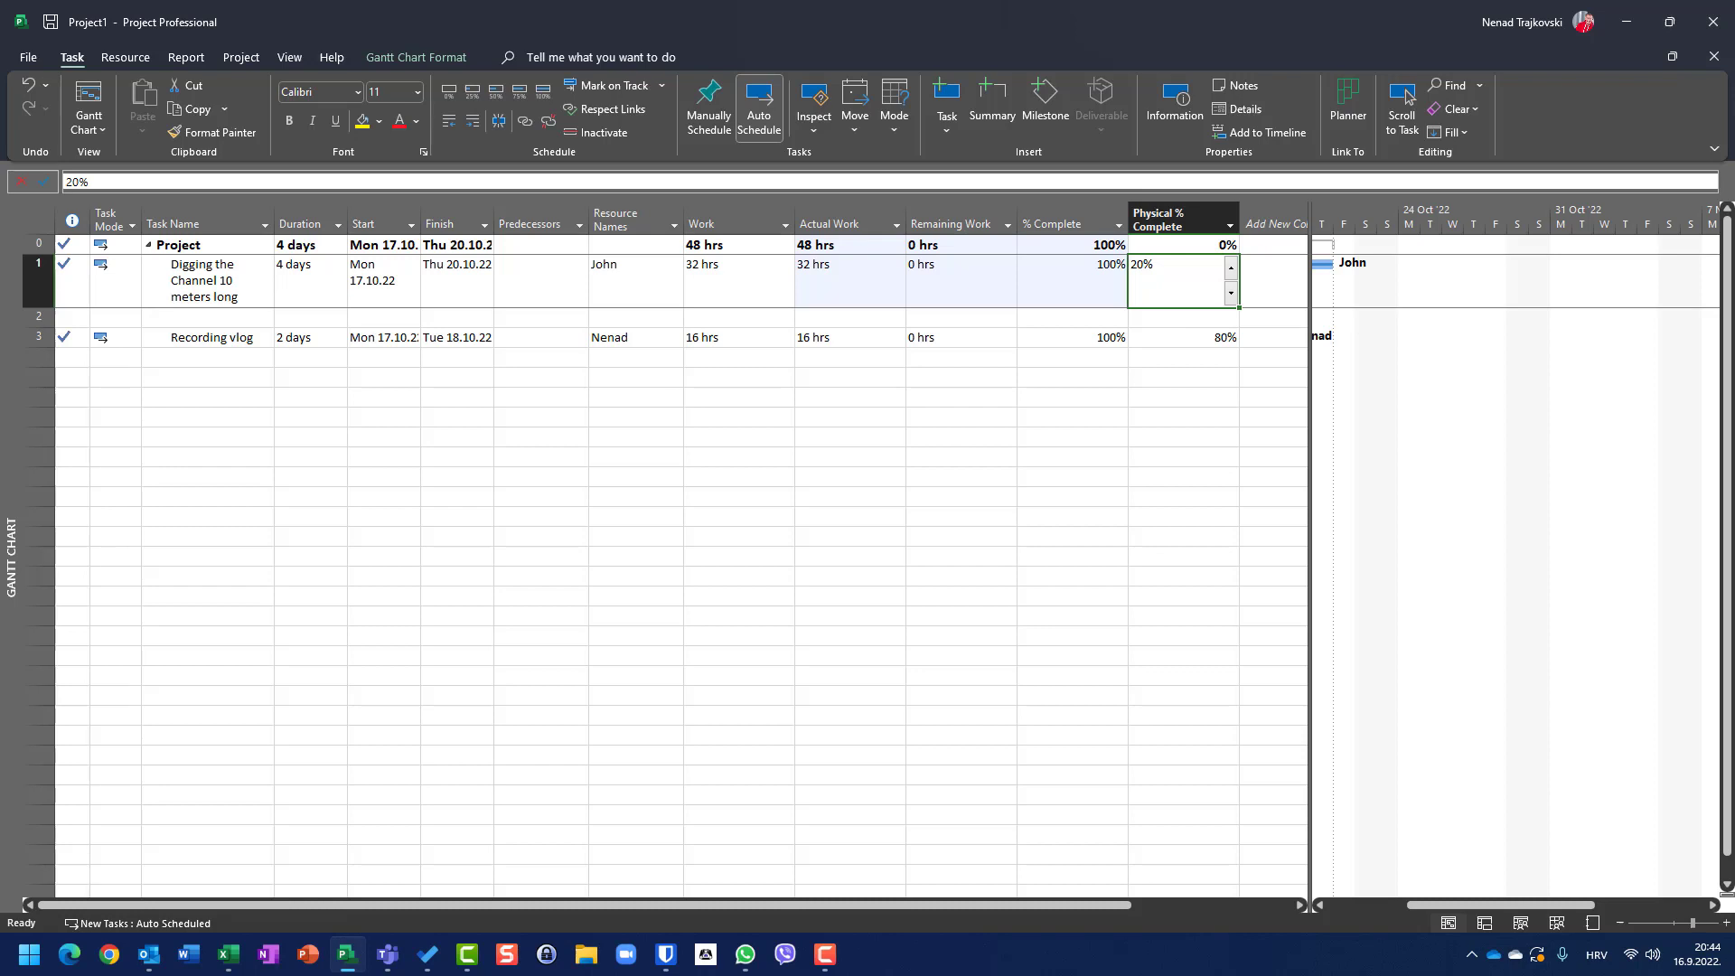
# Enter 100% Physical % Complete for the digging task and Recording vlog
pyautogui.write('100')
pyautogui.press('Return')
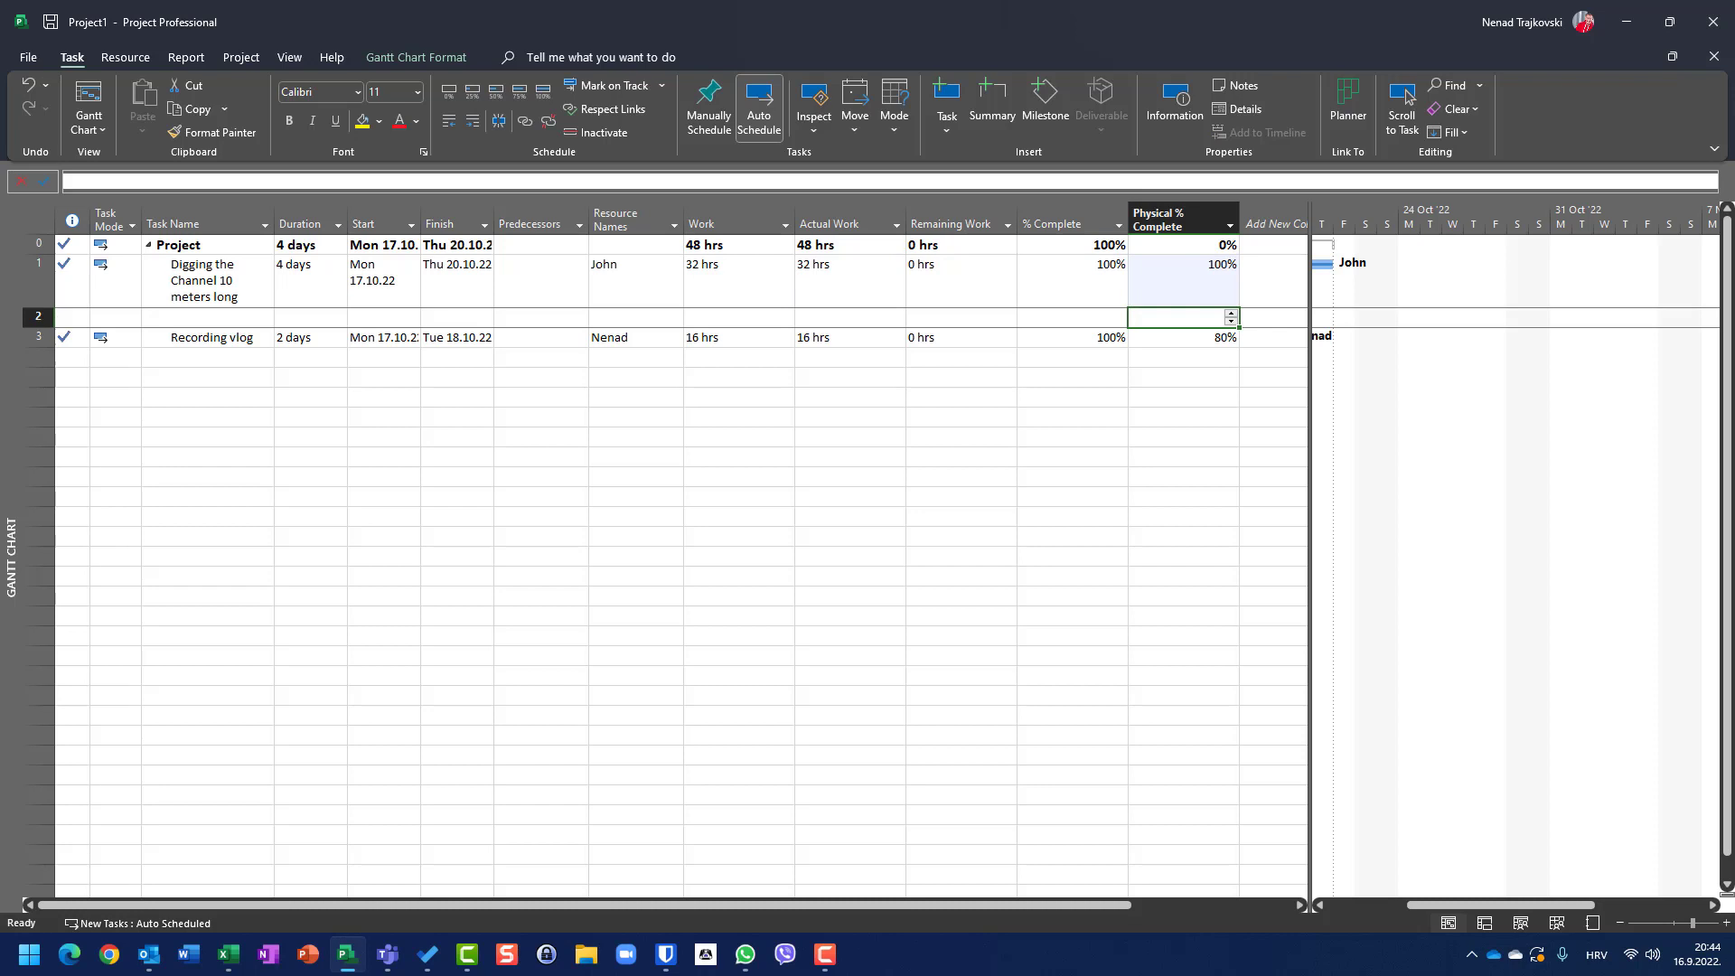
pyautogui.press('Down')
pyautogui.write('100')
pyautogui.press('Return')
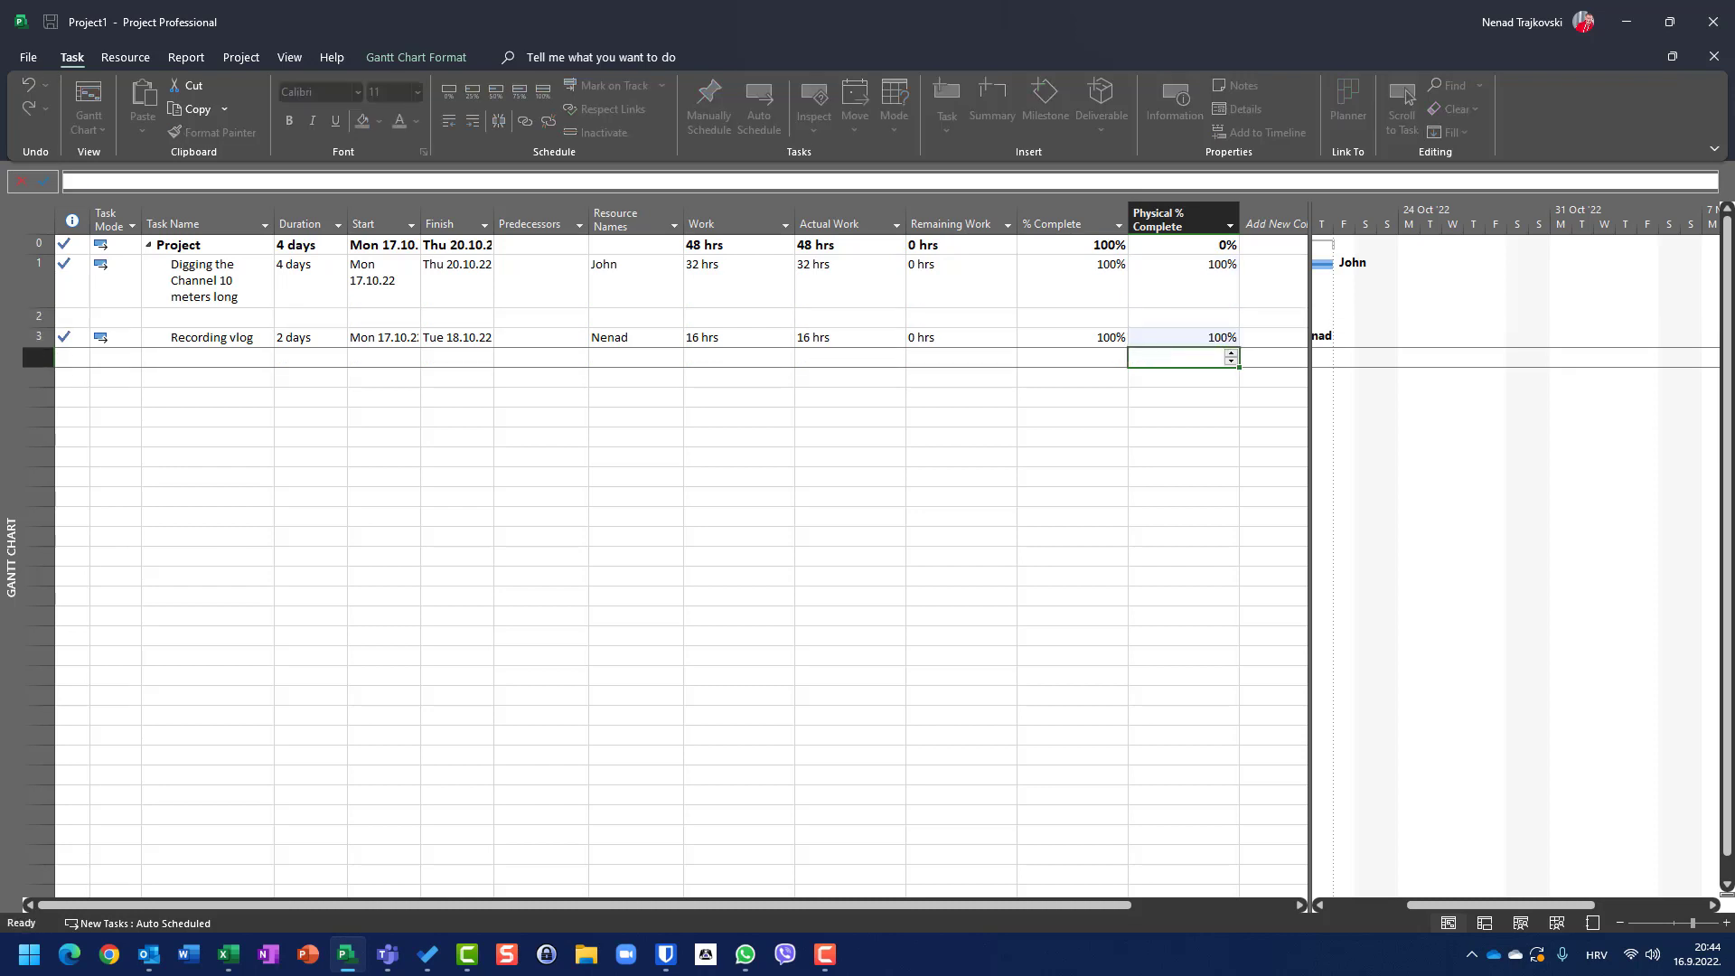